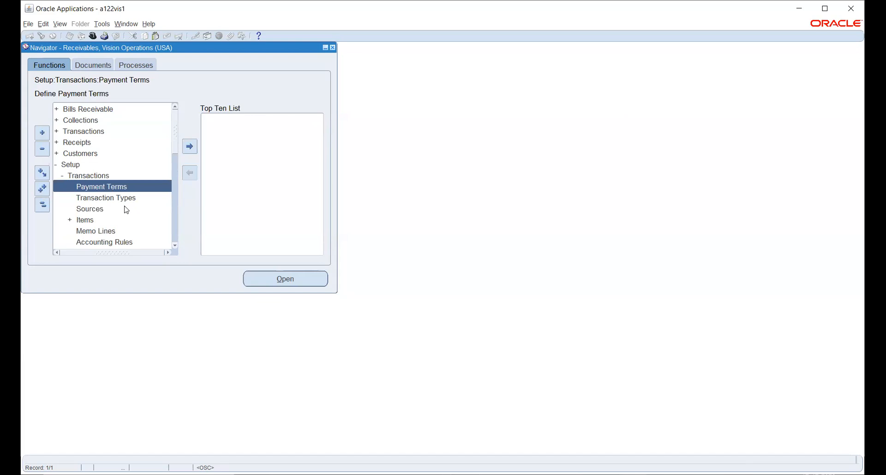
Step: Select the AutoAccounting function under Setup > Transactions in the Receivables Navigator
scroll(125, 210, down, 1)
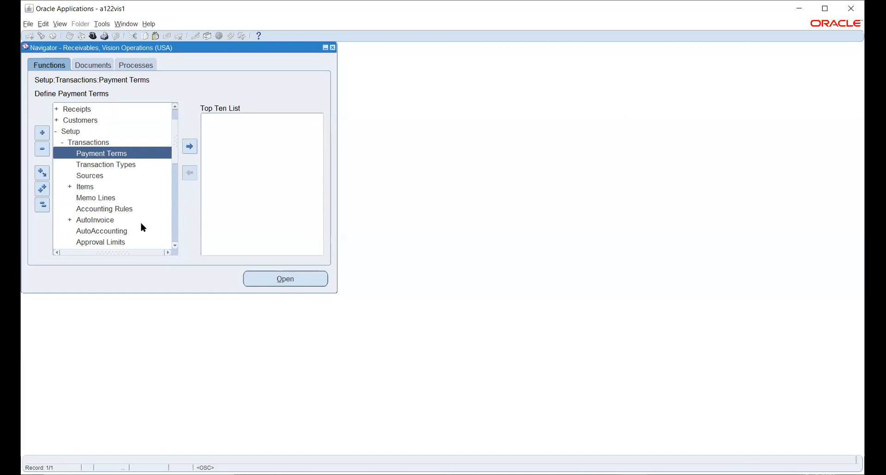
scroll(140, 200, down, 1)
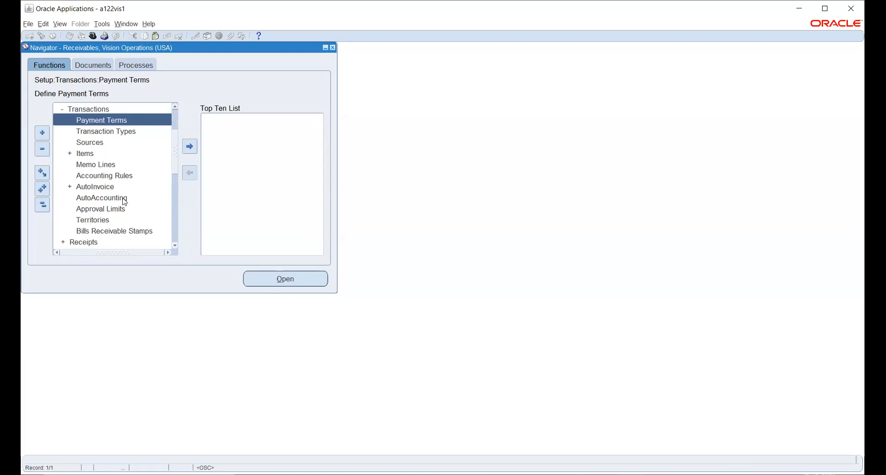
click(121, 197)
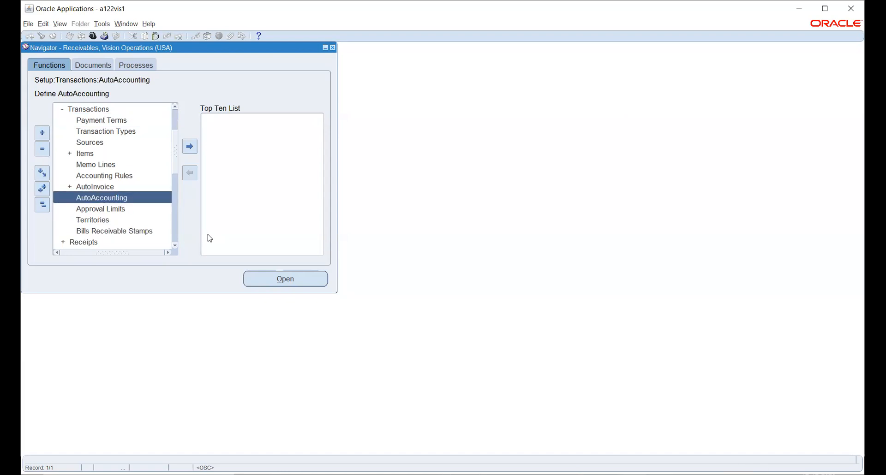
scroll(134, 204, down, 1)
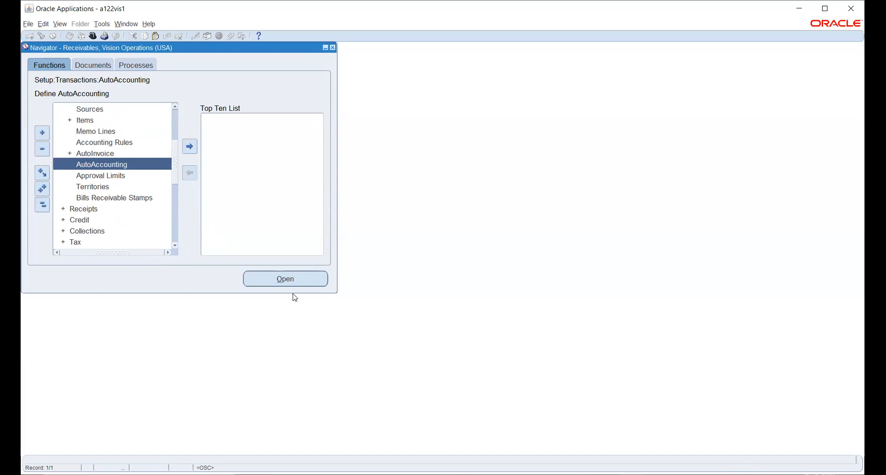
click(286, 279)
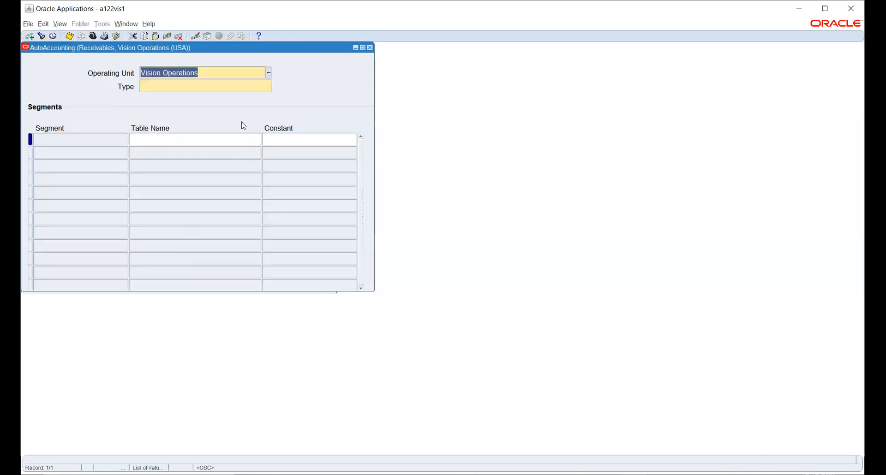
key(ctrl+F11)
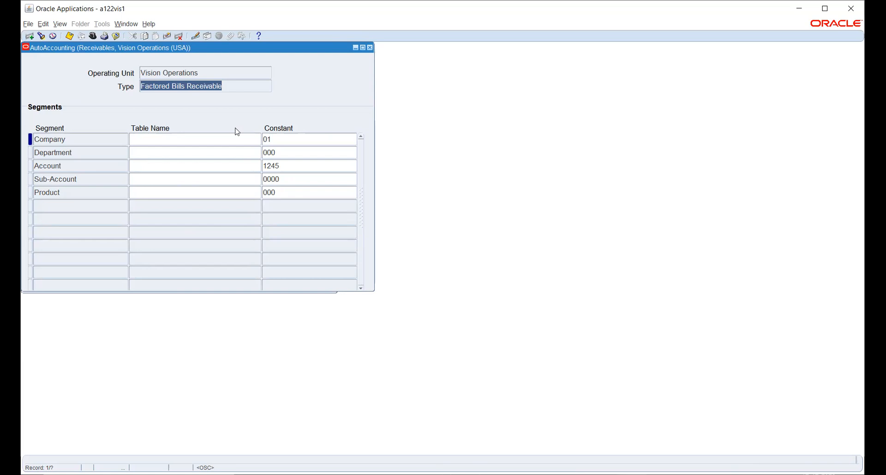
Step: Step to the Receivable rule and review its segments: Account from Transaction Types, constants 01, 001, 1400, 220
key(Down)
key(Down)
key(Down)
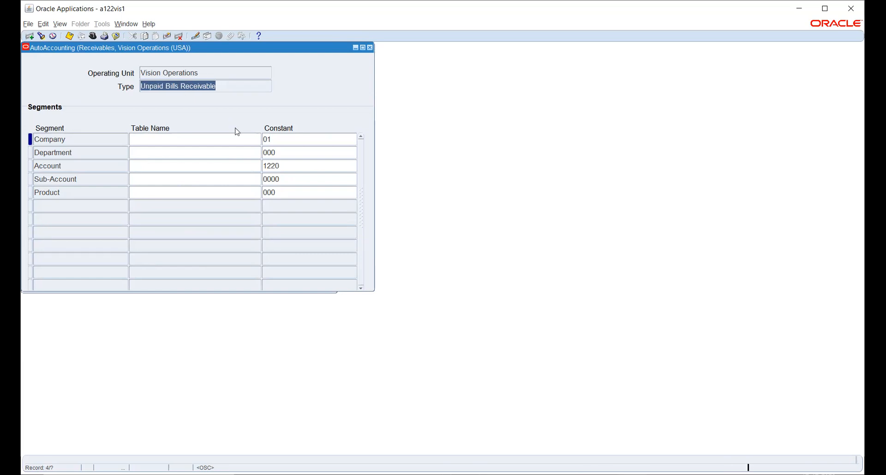
key(Down)
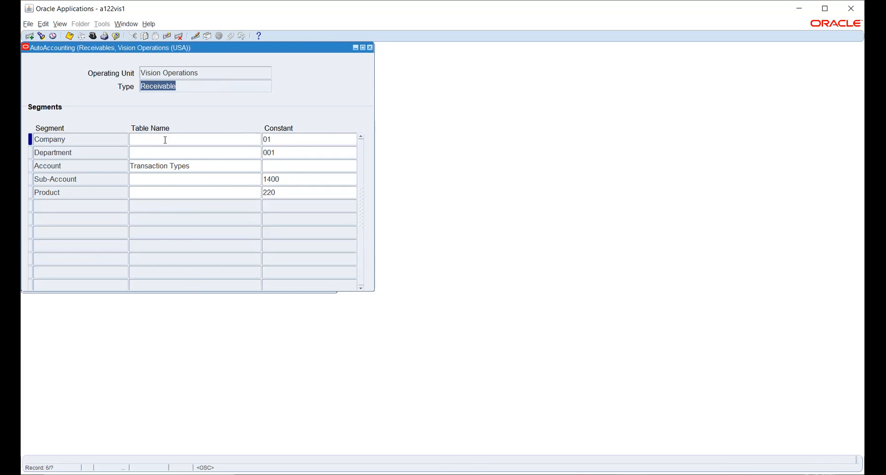
click(82, 140)
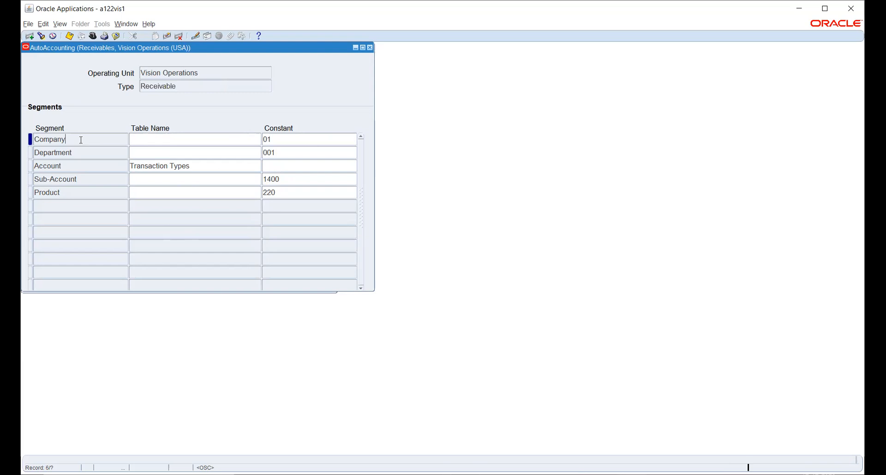
click(61, 154)
click(60, 167)
click(105, 138)
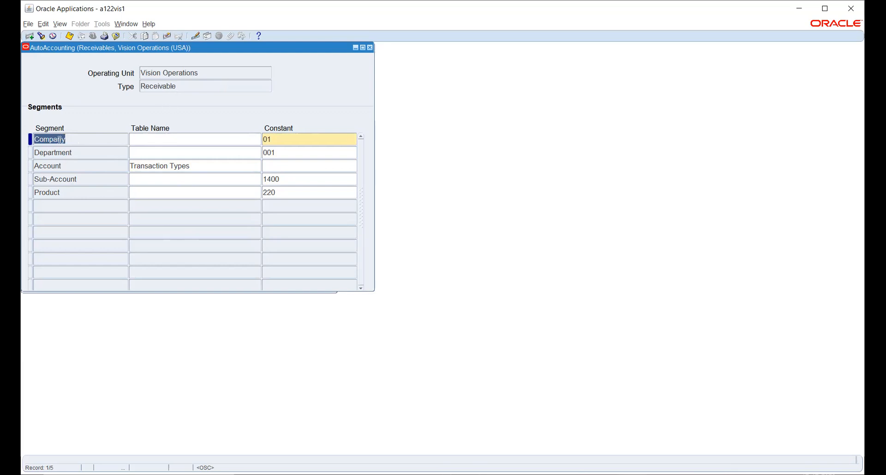
click(175, 135)
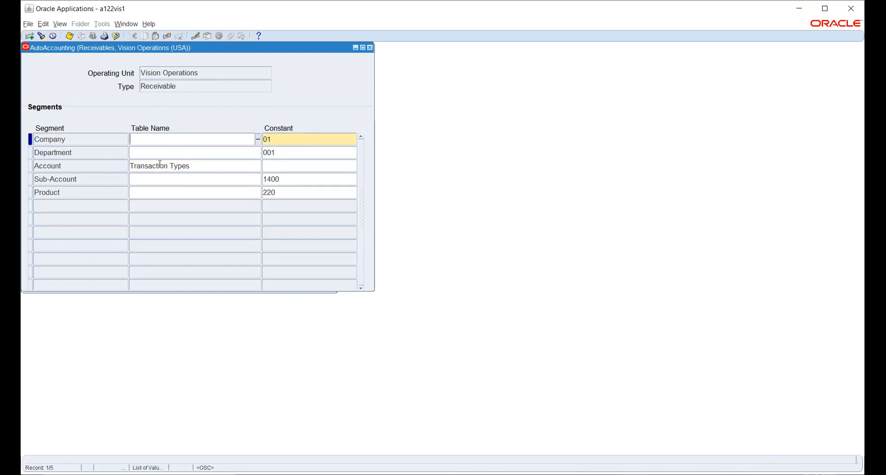
click(215, 164)
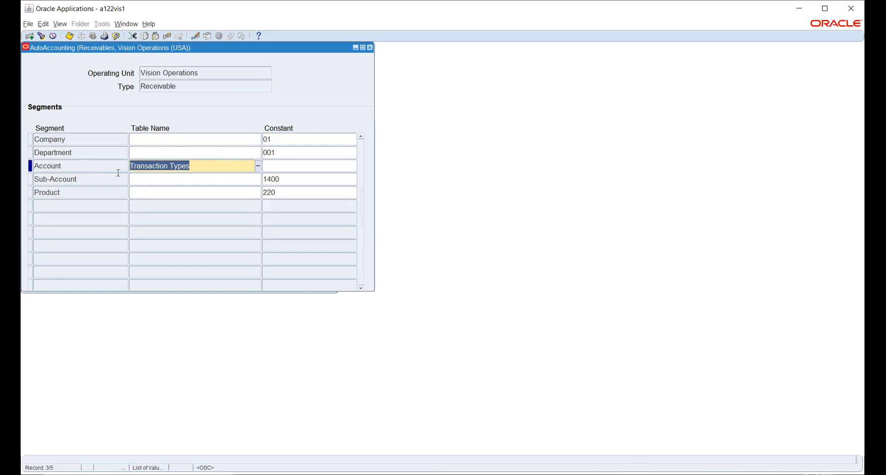
click(256, 167)
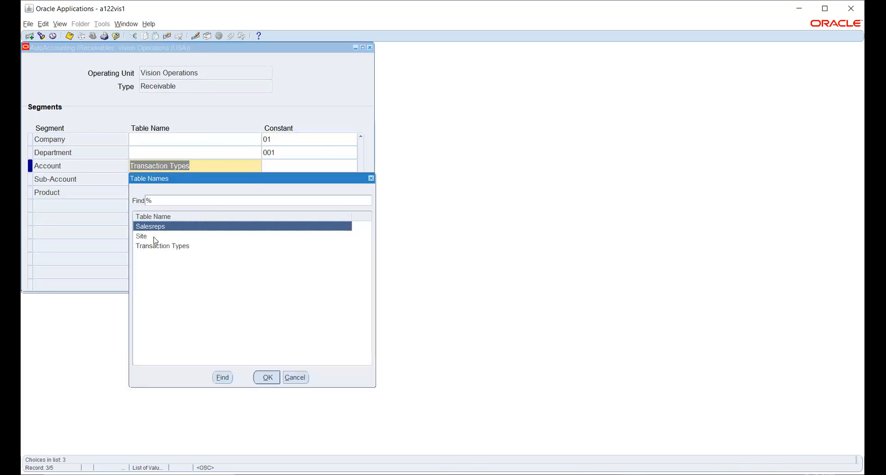
click(147, 237)
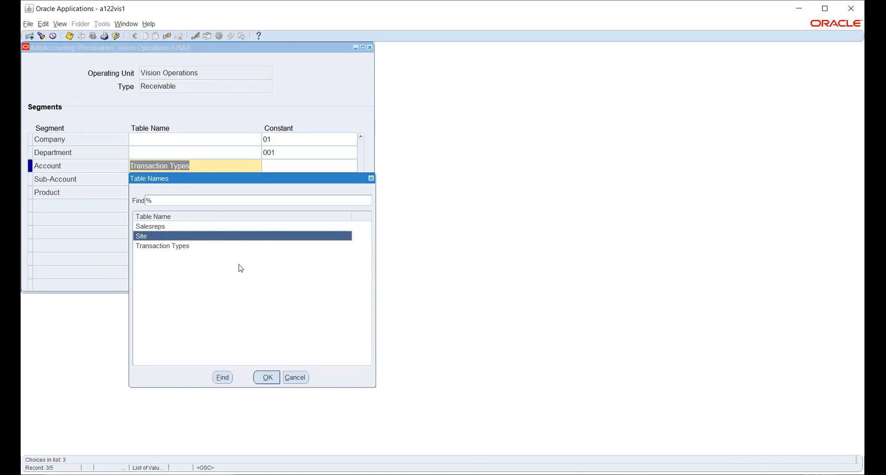
click(291, 380)
click(264, 179)
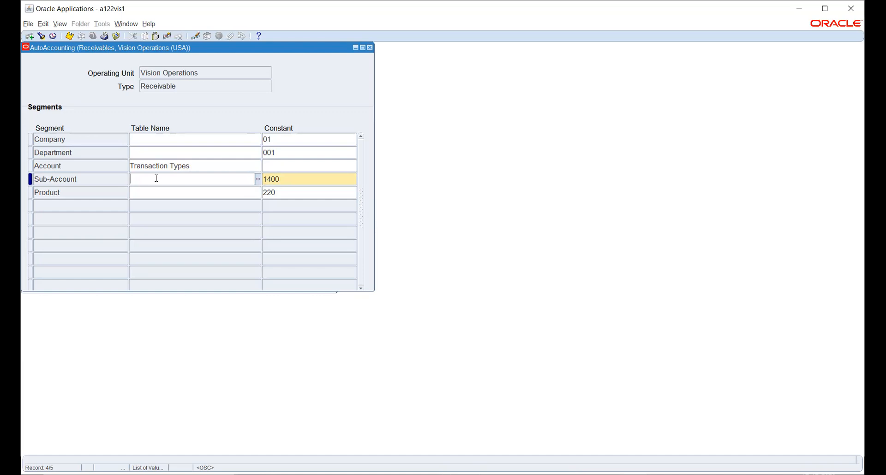
Step: Review the Account and Sub-Account rows, then close AutoAccounting without changes
click(75, 166)
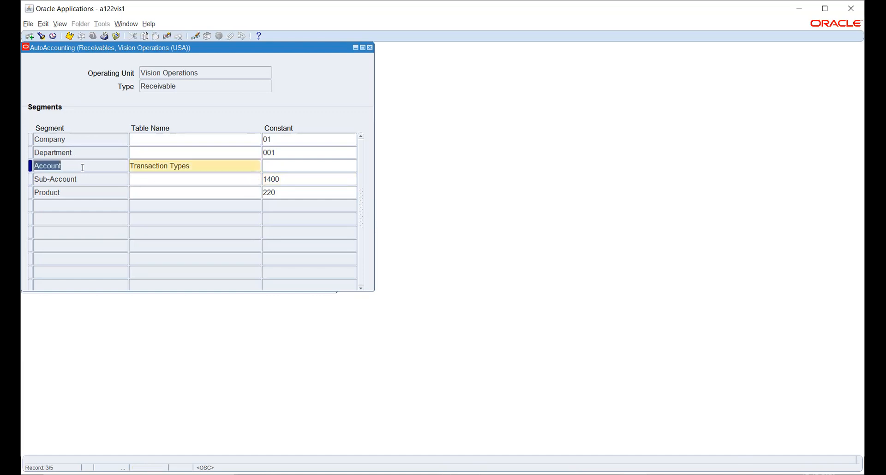
click(97, 180)
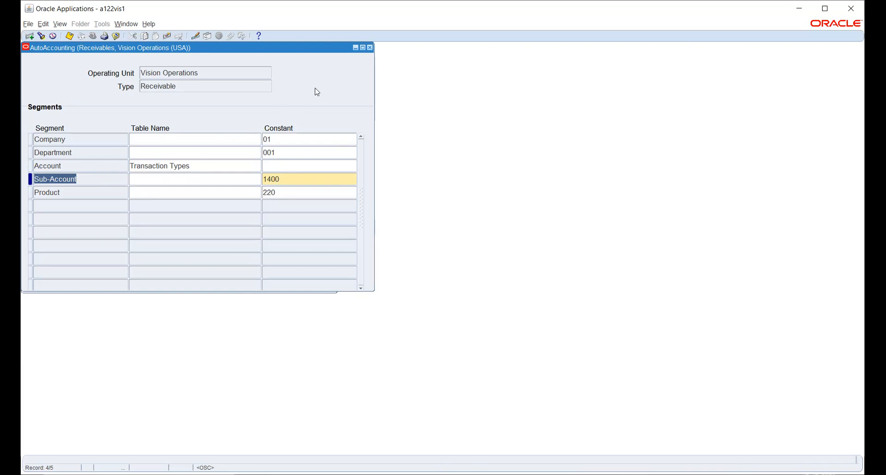
key(F4)
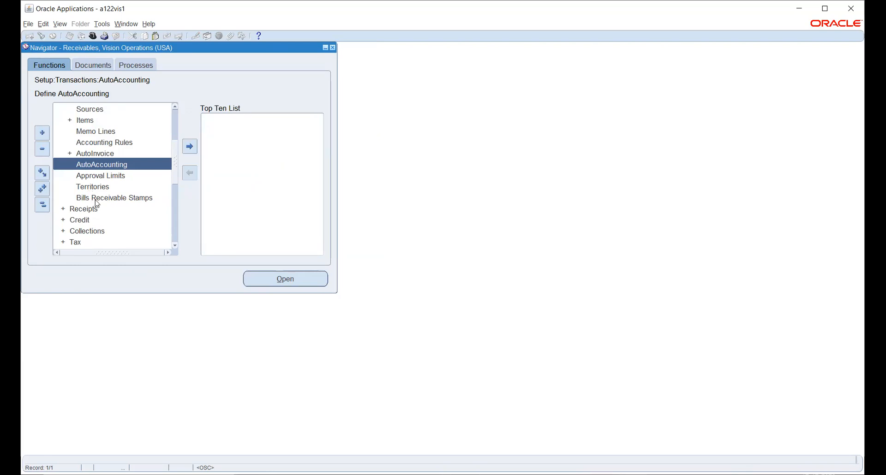
Step: Expand Receipts in the Navigator and open the Receivable Activities form
scroll(104, 206, up, 1)
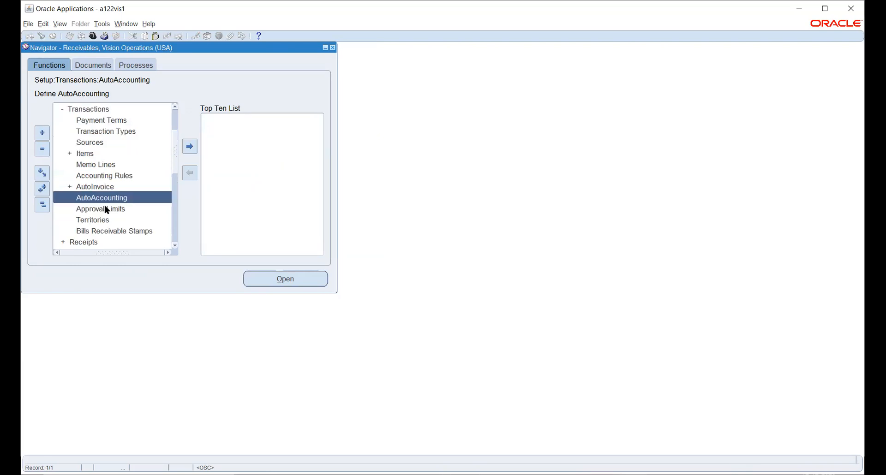
scroll(104, 206, down, 1)
double_click(79, 210)
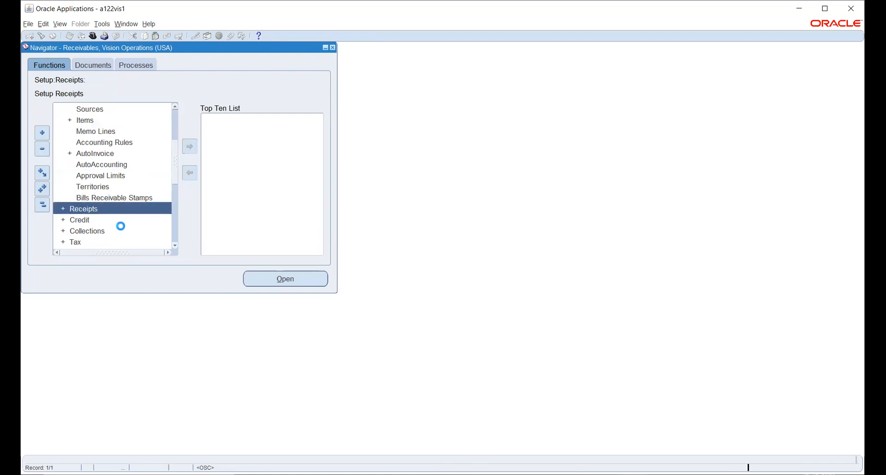
scroll(101, 172, down, 1)
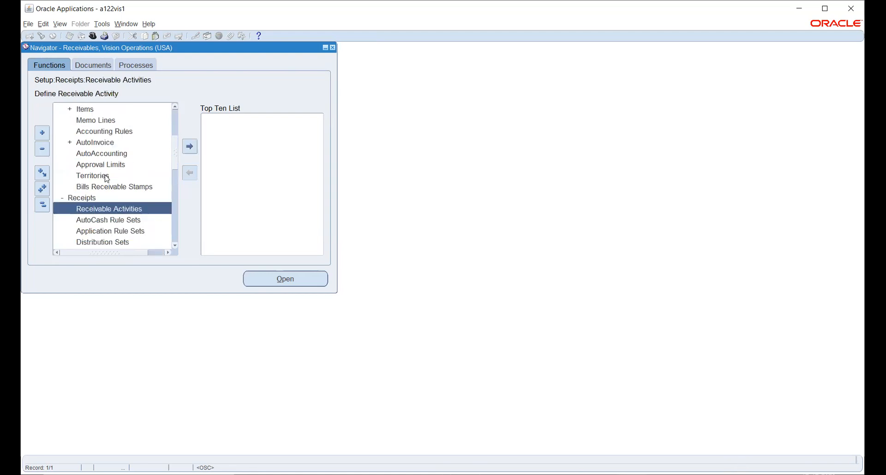
scroll(105, 177, down, 1)
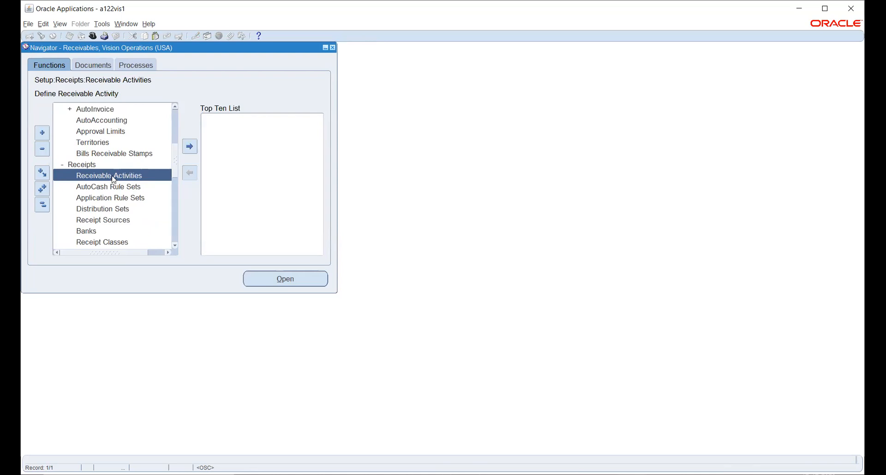
double_click(113, 177)
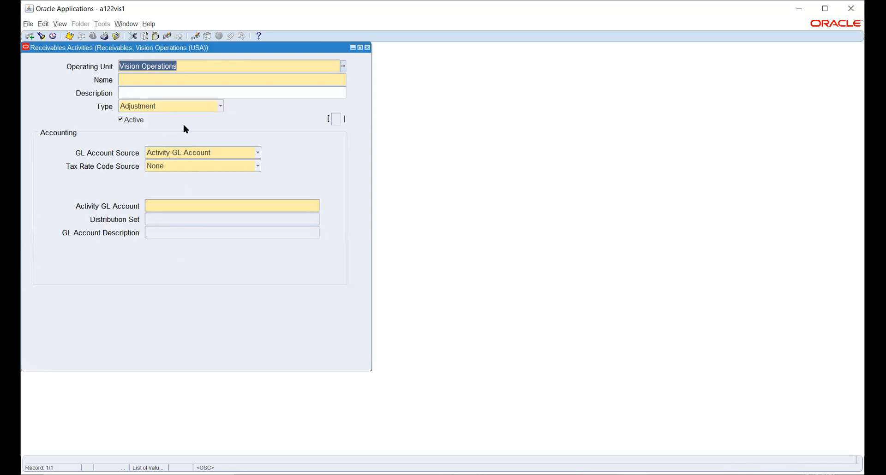
Step: Set the new activity's Type to Earned Discount
click(171, 107)
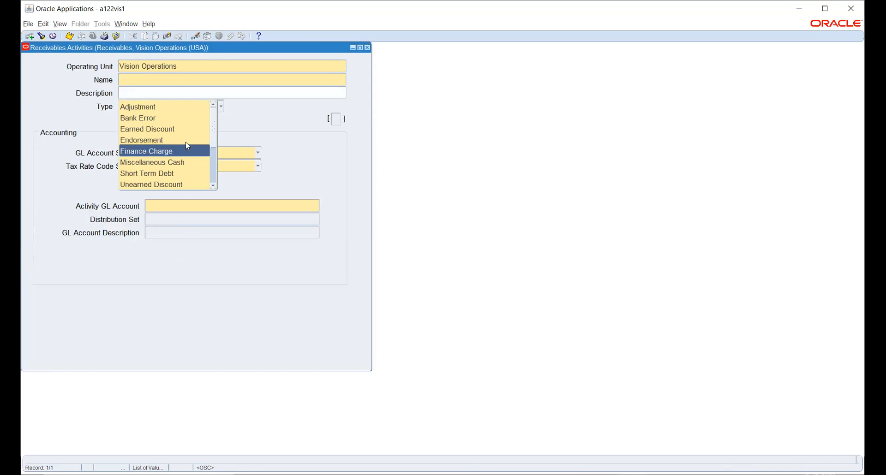
scroll(187, 148, down, 3)
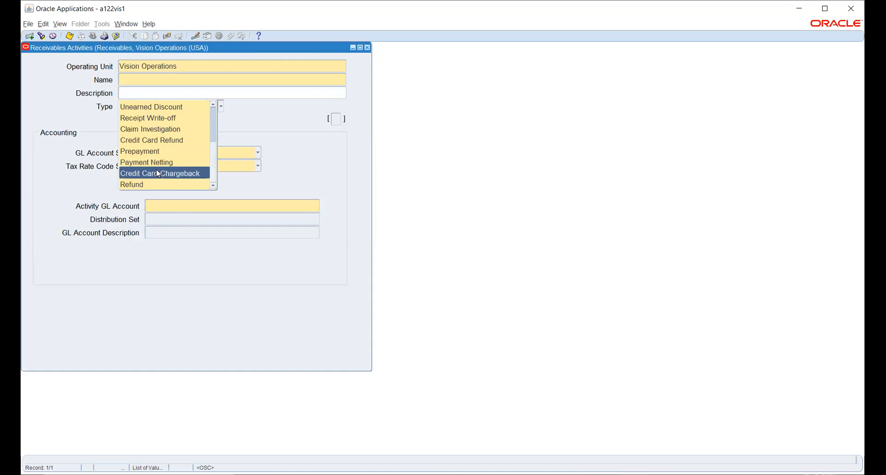
scroll(158, 174, up, 1)
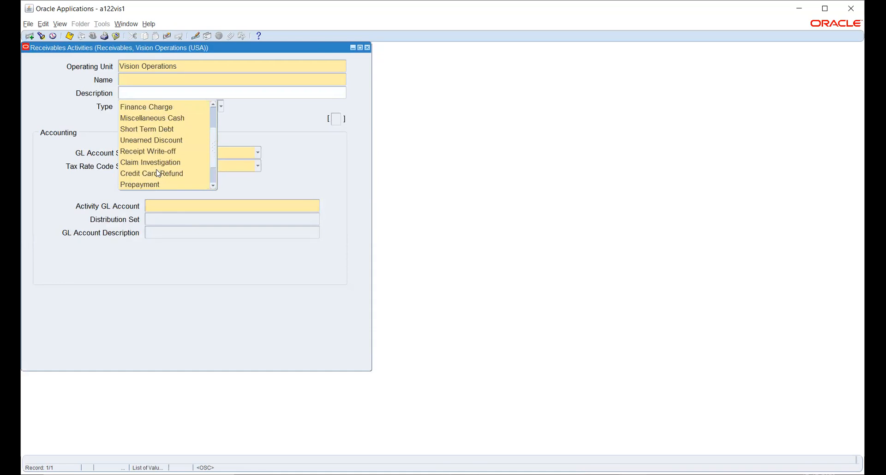
scroll(159, 173, up, 2)
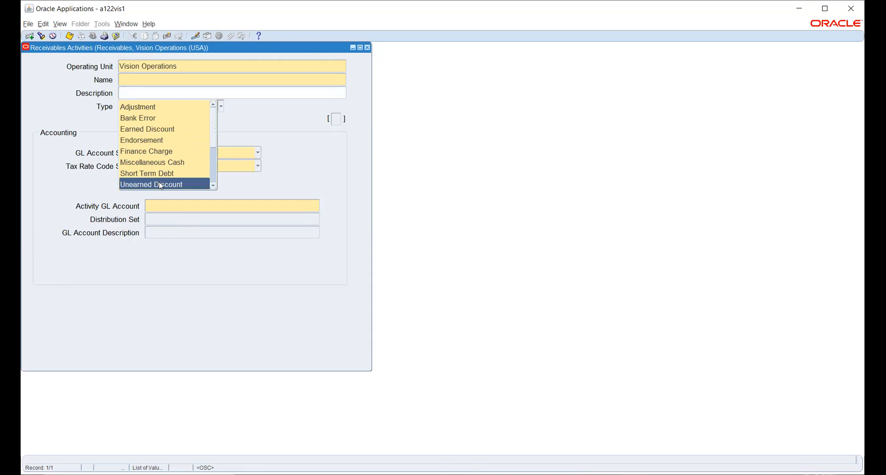
click(139, 135)
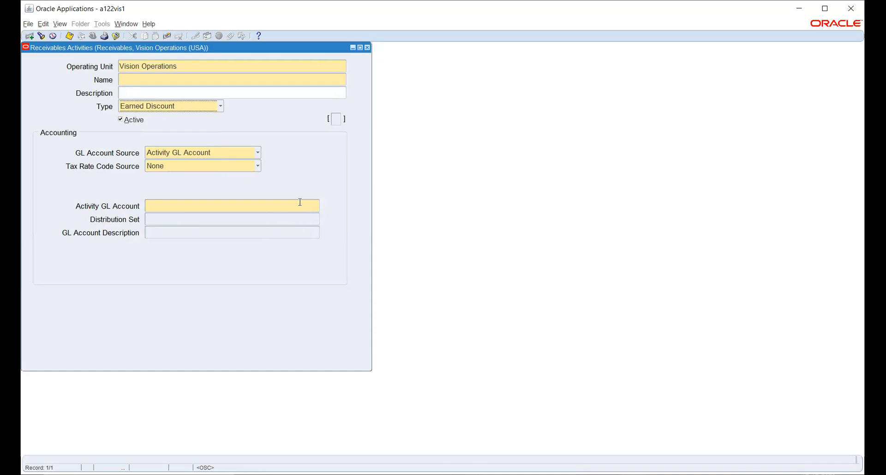
Step: Discard the unsaved Earned Discount activity and select Receipt Classes in the Navigator
click(210, 109)
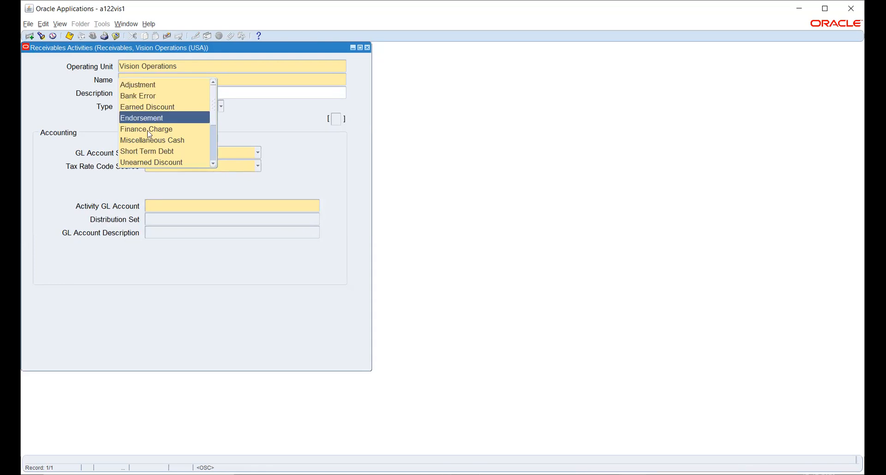
scroll(152, 99, down, 3)
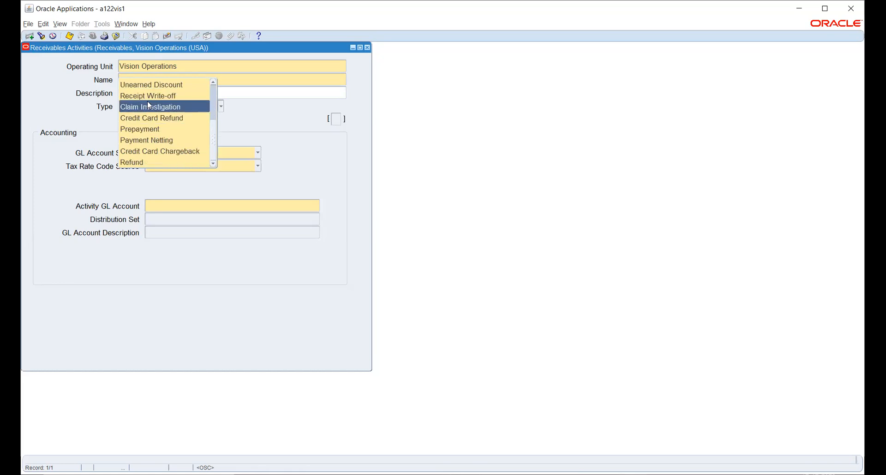
click(308, 117)
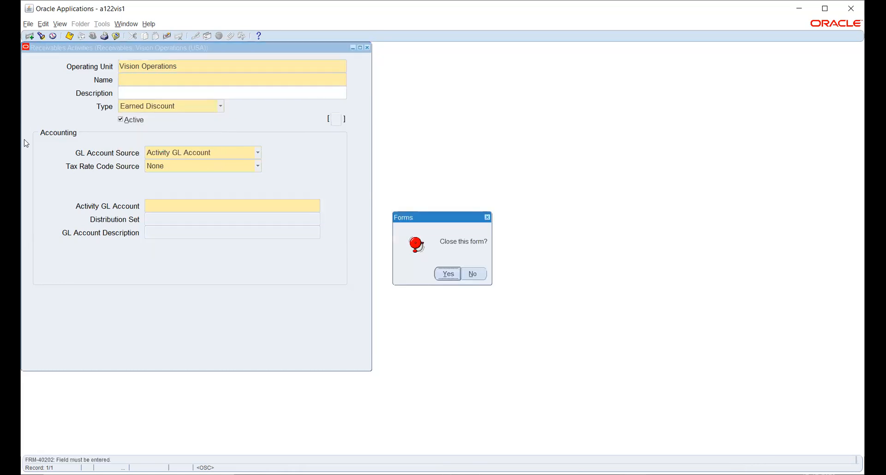
click(446, 273)
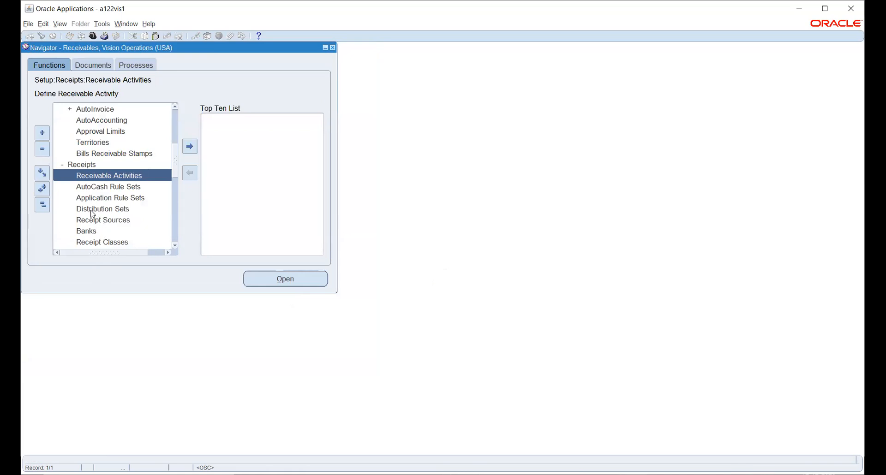
scroll(93, 214, down, 1)
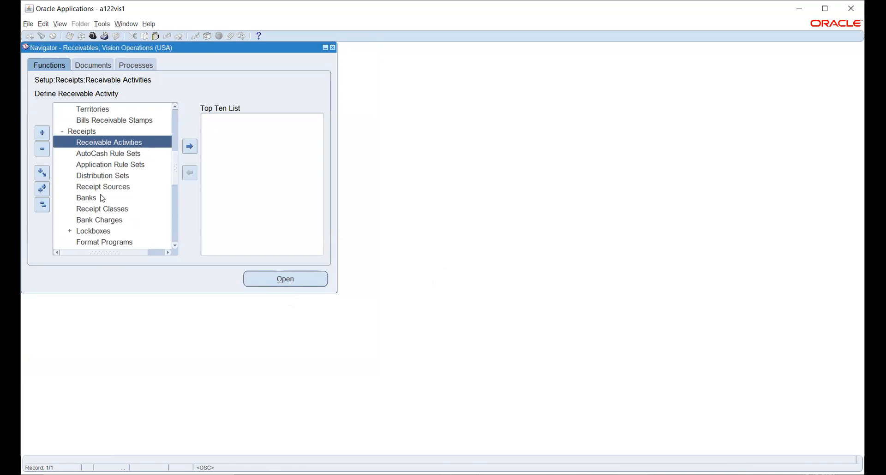
click(107, 210)
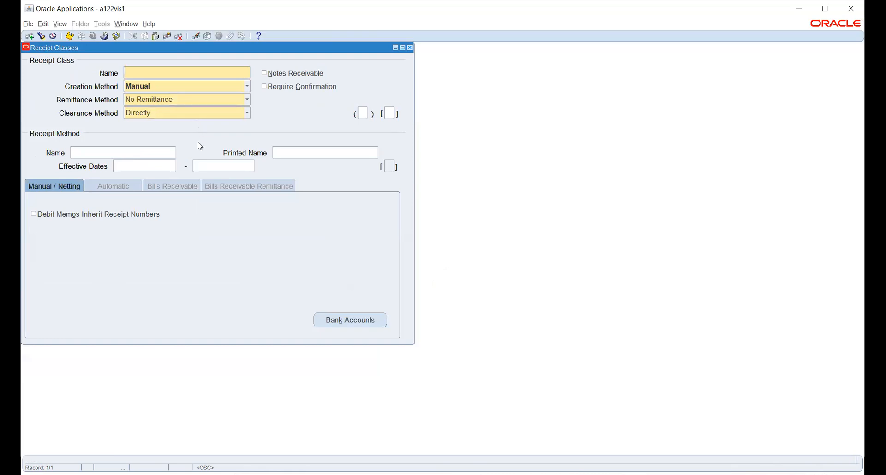
Step: Query all receipt classes, move to 7-CASH and view its creation methods
key(F11)
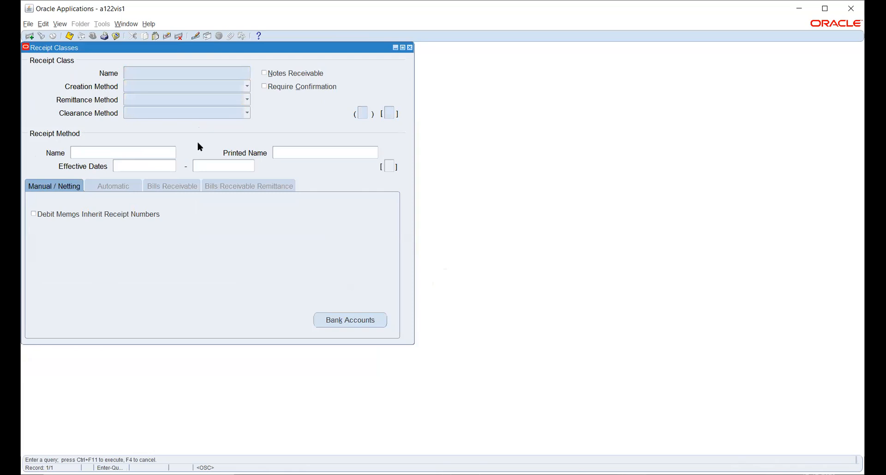
key(F11)
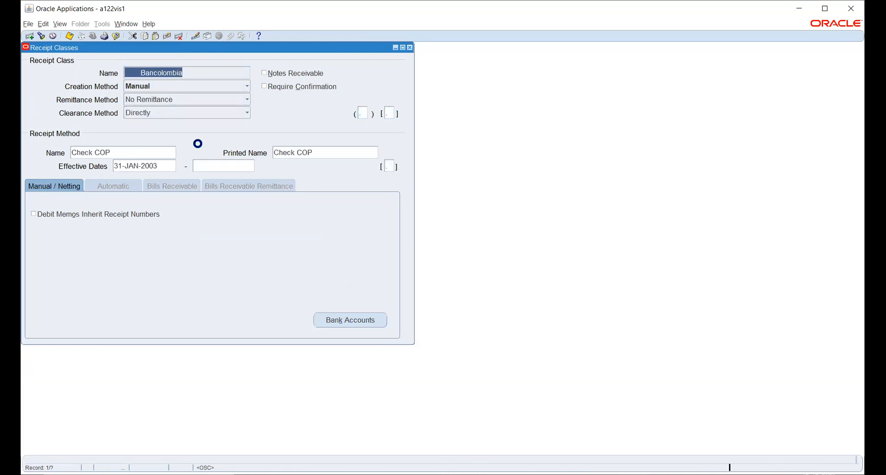
key(Down)
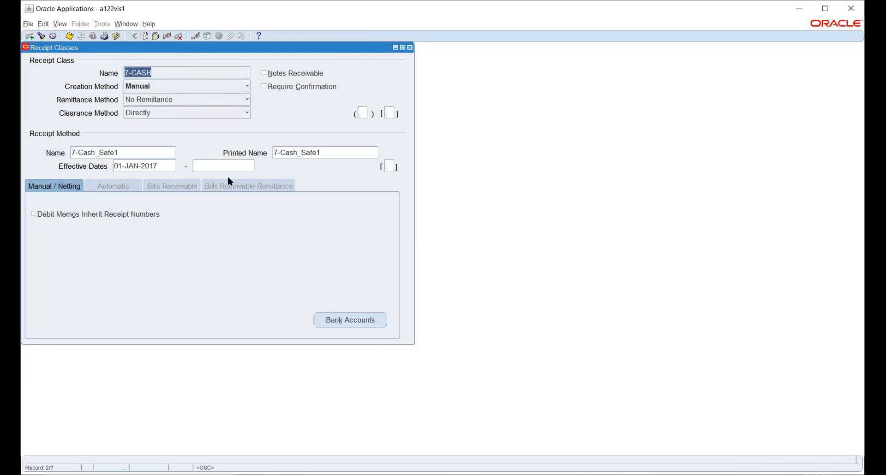
click(156, 87)
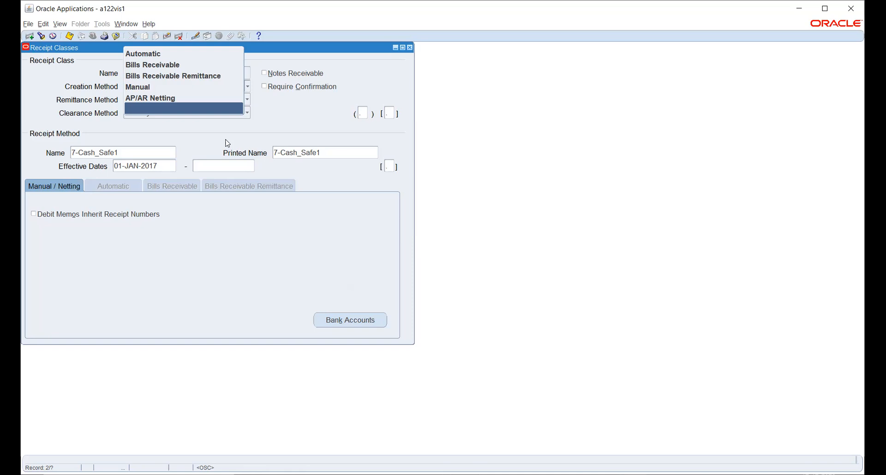
click(270, 121)
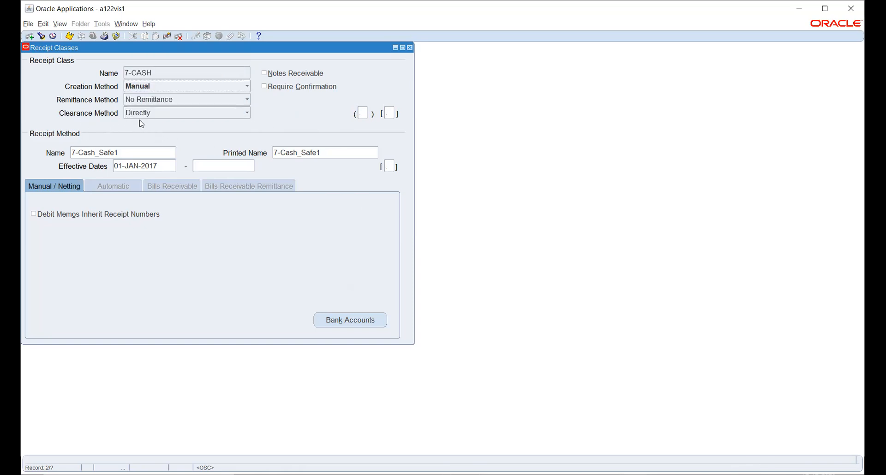
click(145, 89)
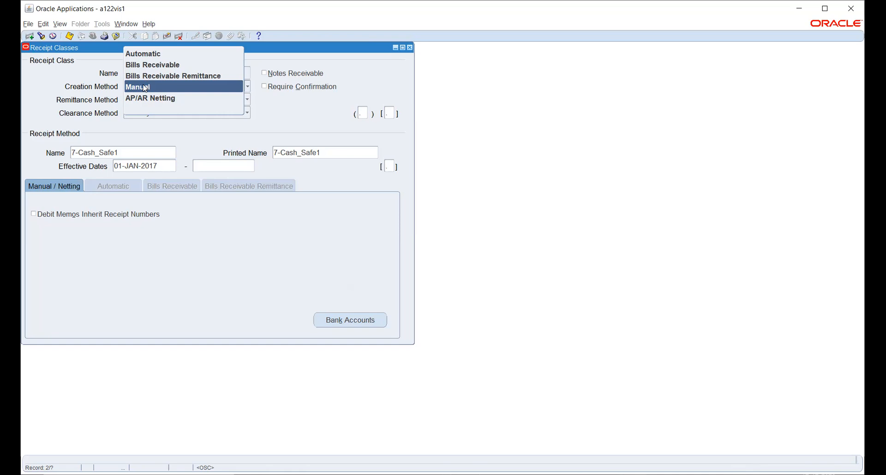
click(39, 86)
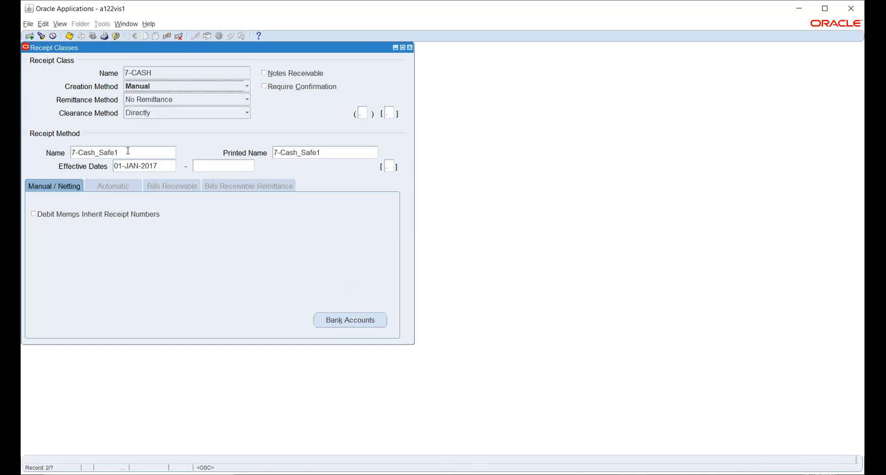
click(184, 100)
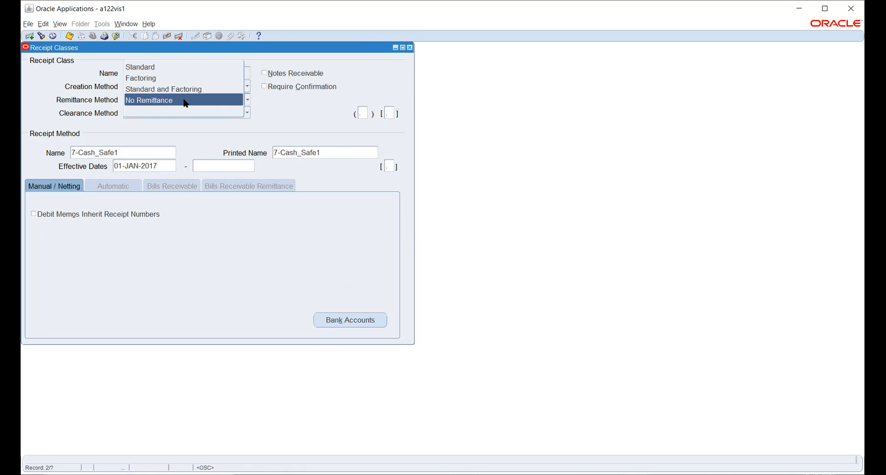
Step: Keep No Remittance, browse past 7-CHECKS to AADHYA Check, and view its clearance methods
click(175, 133)
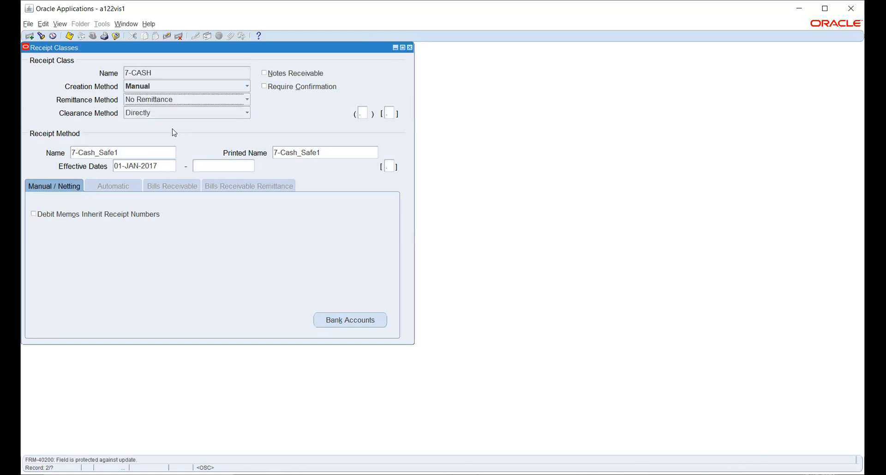
click(160, 105)
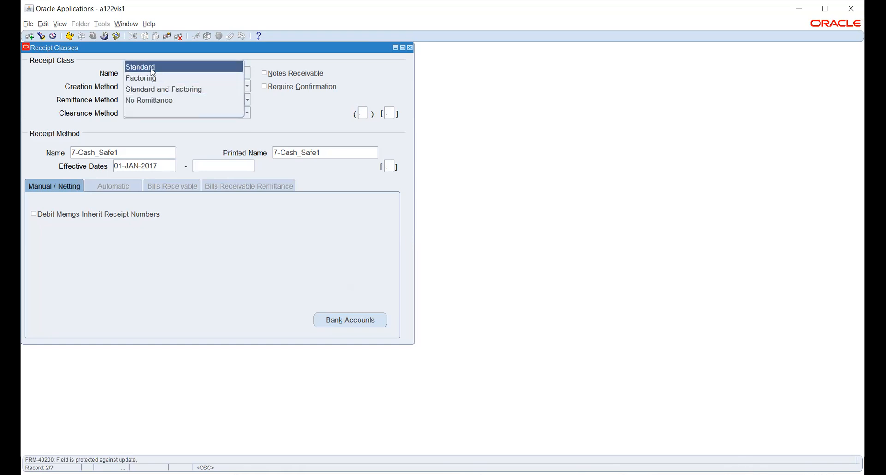
click(245, 141)
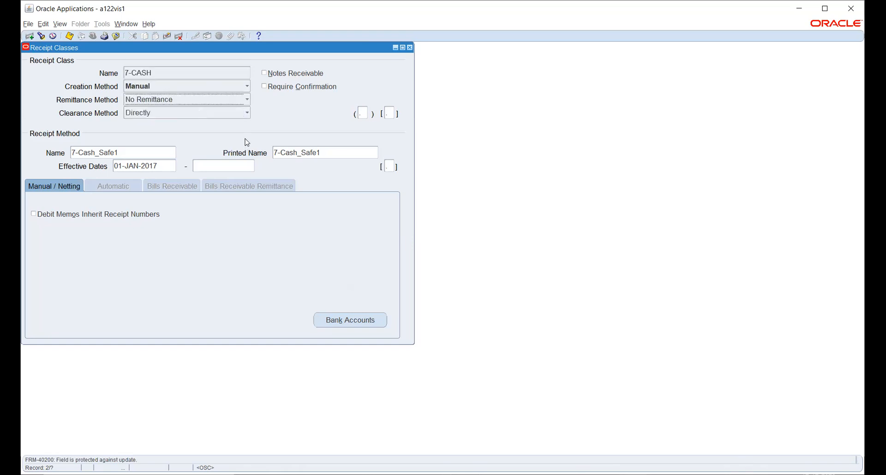
click(183, 74)
key(Down)
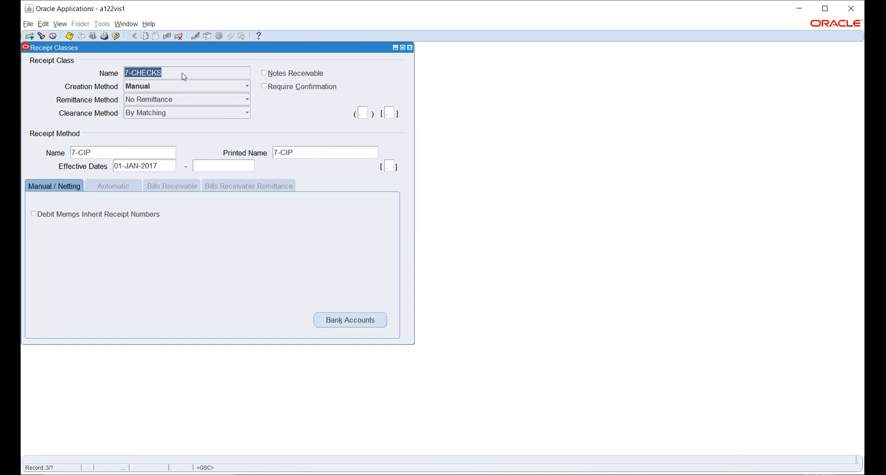
key(Down)
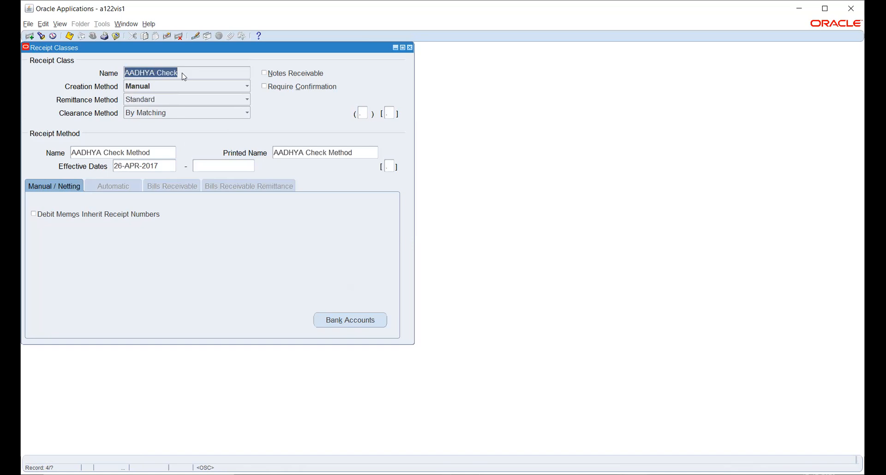
click(203, 114)
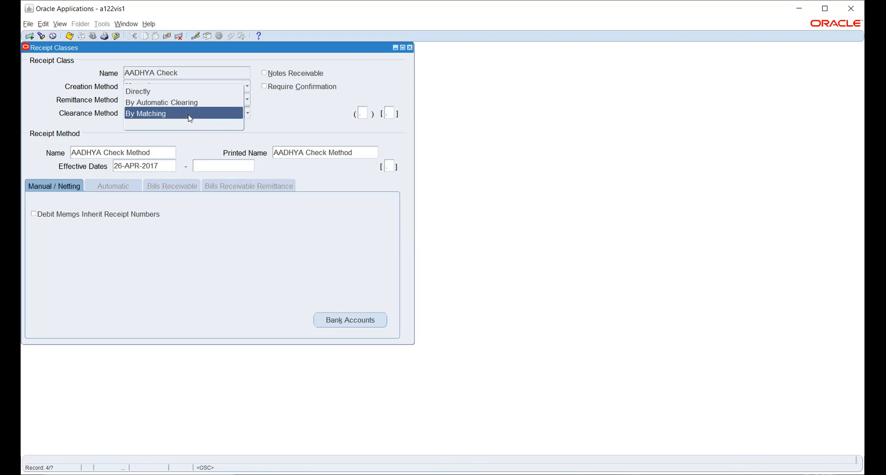
Step: Keep By Matching clearance and open the remittance bank accounts for AADHYA Check Method
click(276, 108)
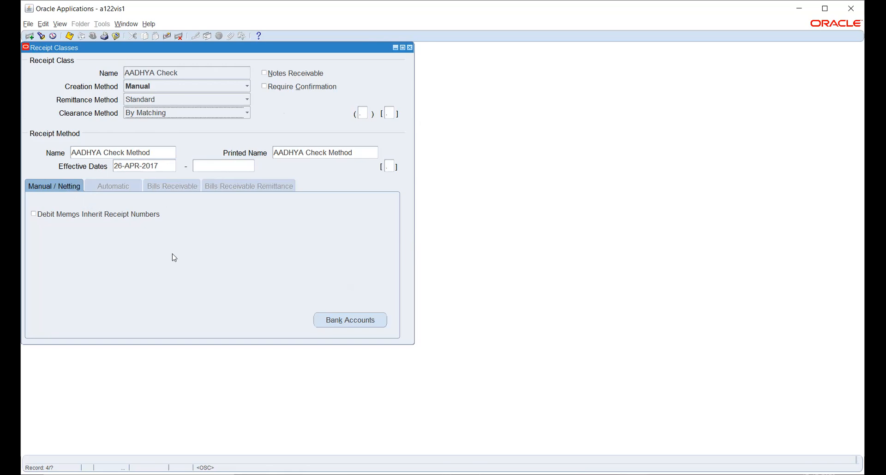
click(352, 320)
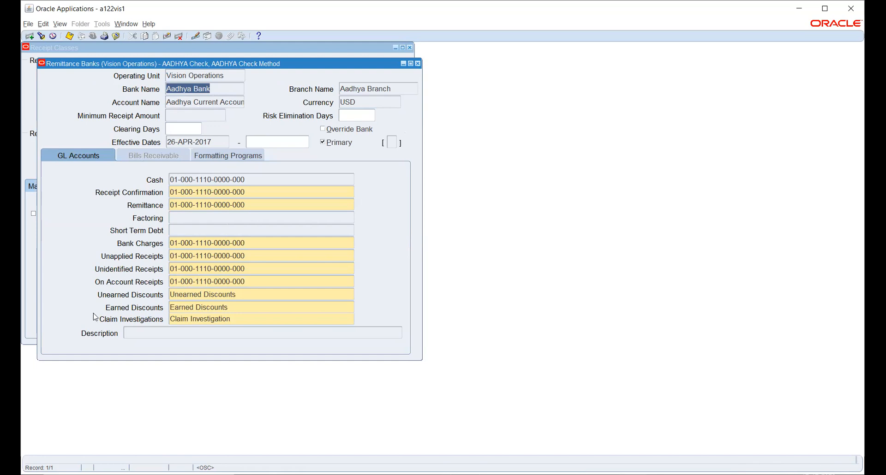
Step: Check the Earned Discounts account, then close the Remittance Banks and Receipt Classes windows
click(249, 307)
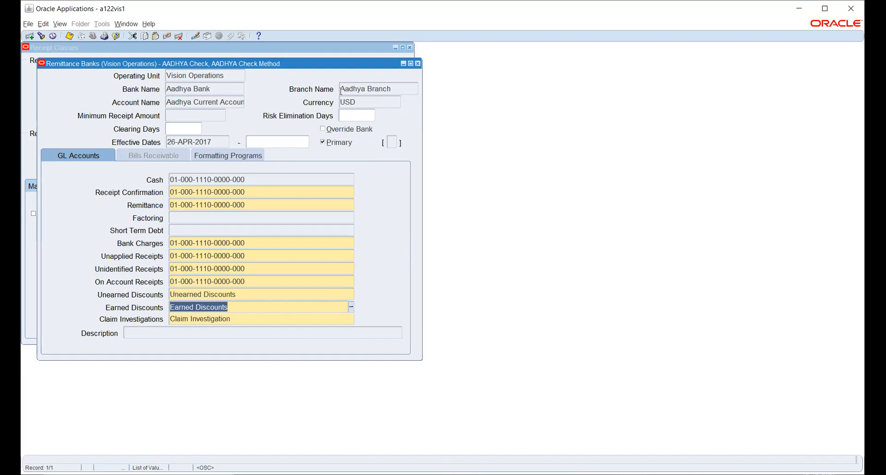
drag(341, 63, 365, 128)
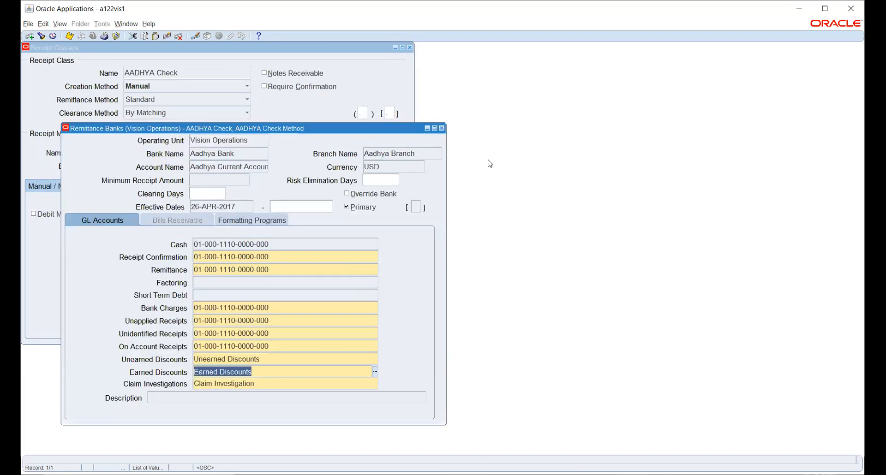
click(441, 129)
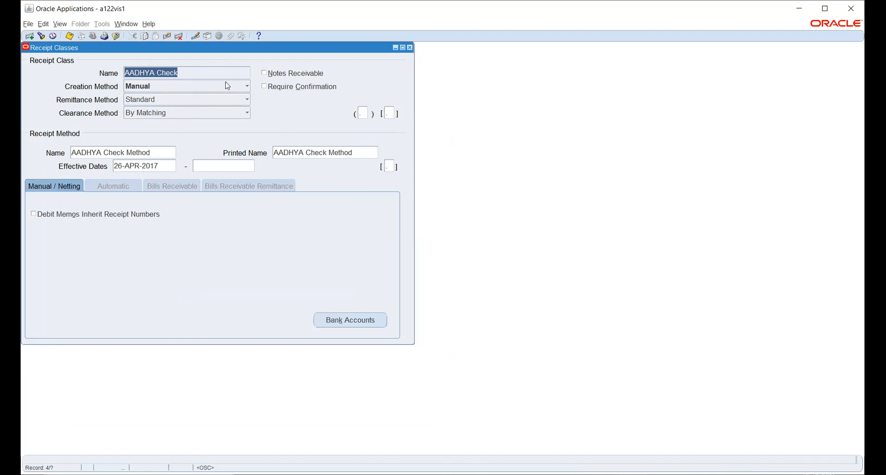
key(F4)
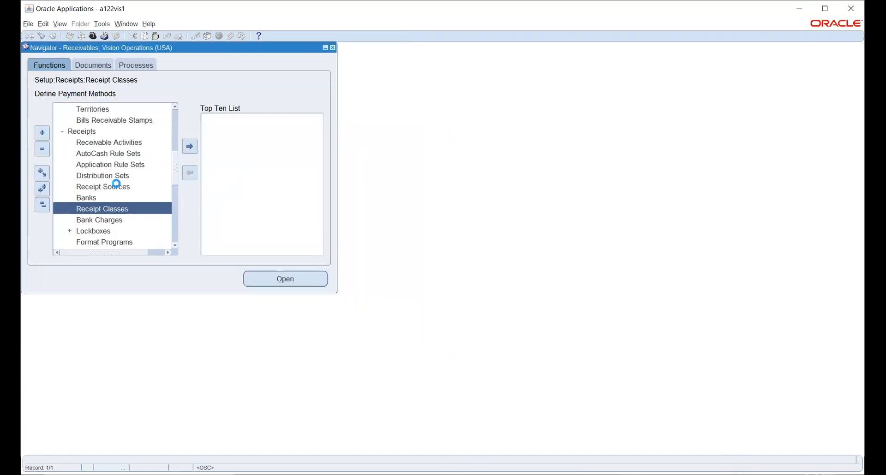
Step: Query the receipt sources and review AMK AUTOMATIC1 with its AMK LB receipt class
double_click(116, 186)
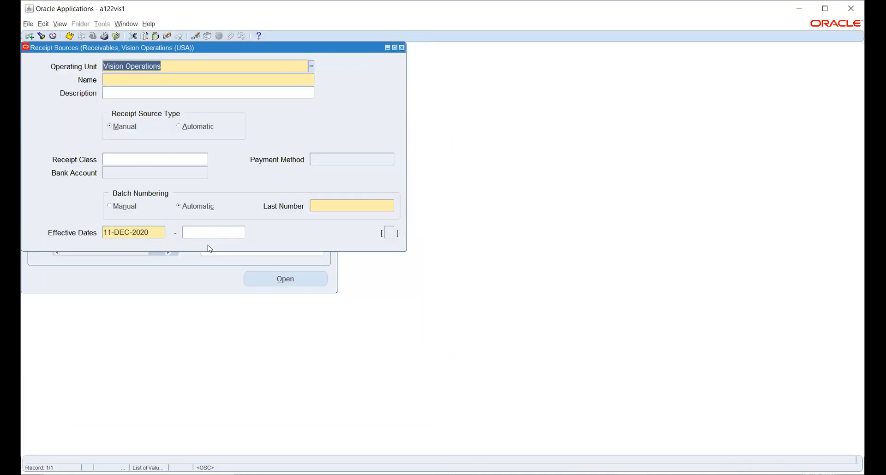
key(ctrl+F11)
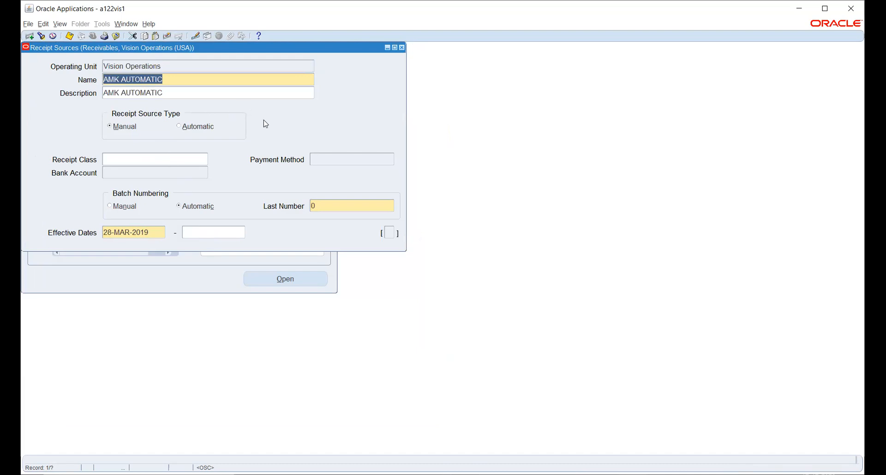
key(Down)
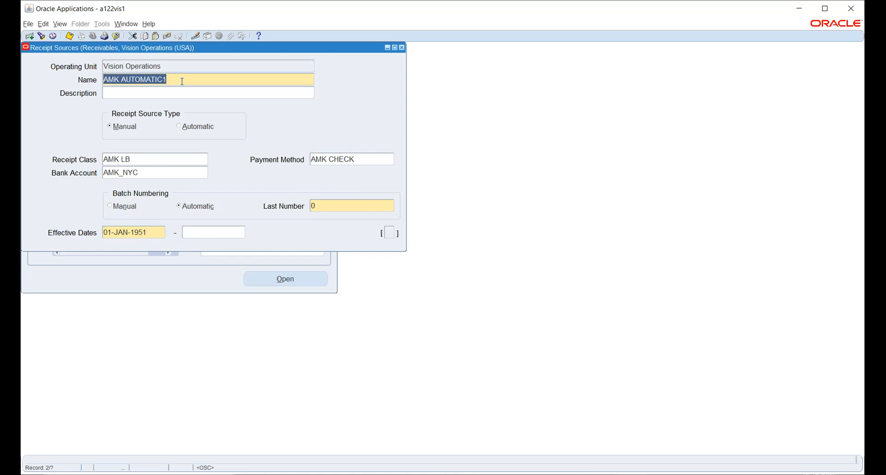
click(145, 161)
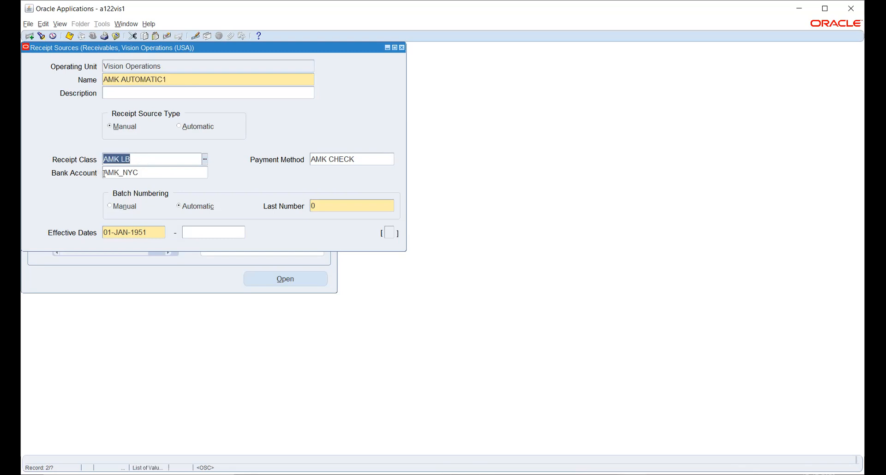
click(174, 79)
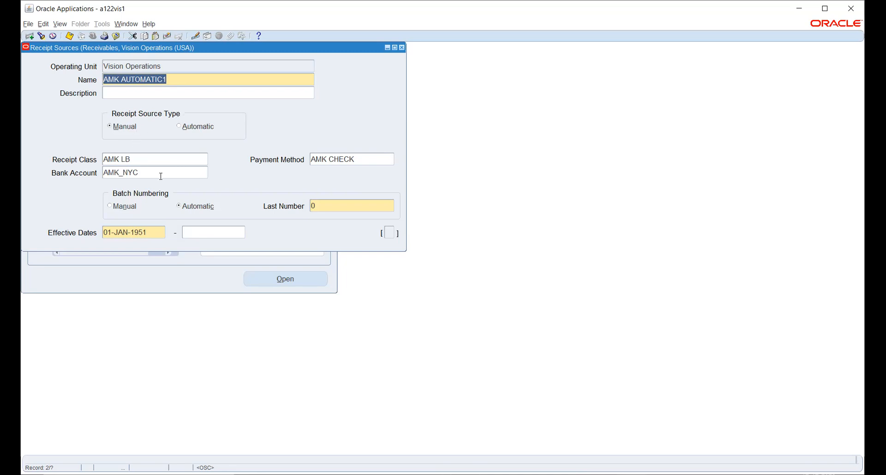
click(159, 159)
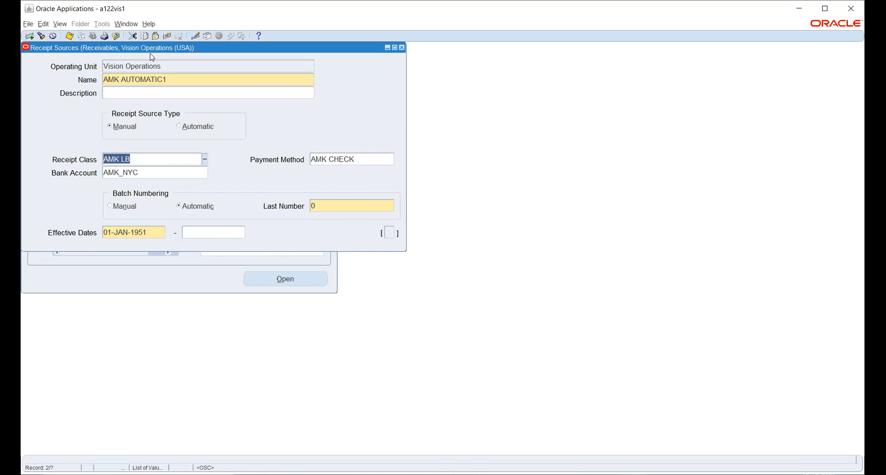
Step: Close the Receipt Sources form and scroll the Navigator back to Setup > Transactions
drag(152, 49, 200, 136)
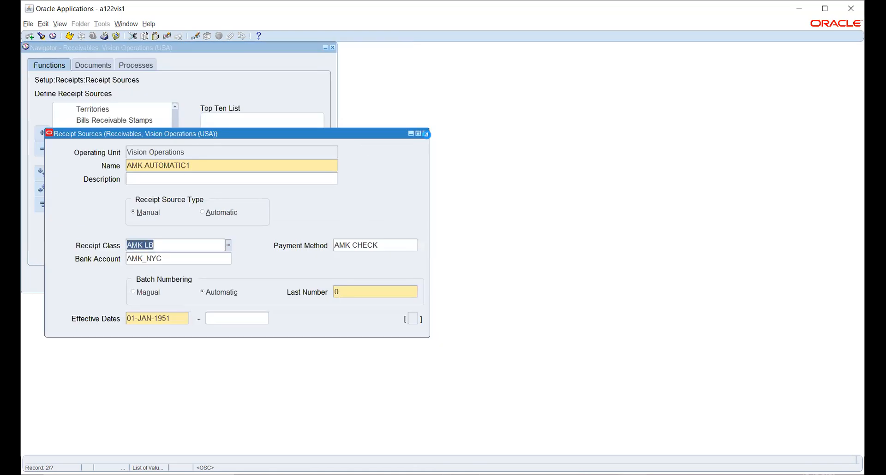
click(425, 134)
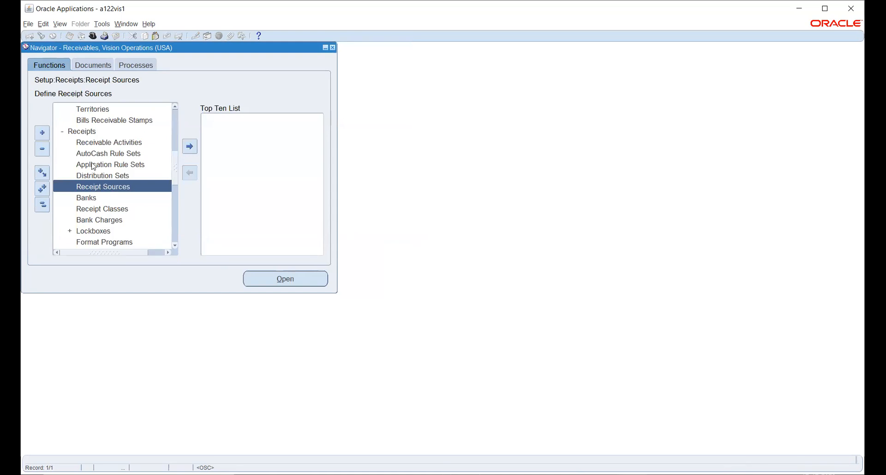
scroll(93, 167, down, 1)
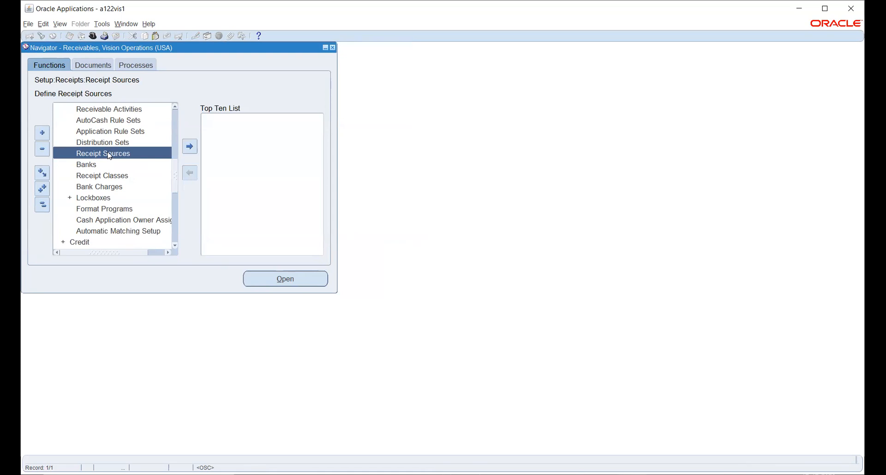
scroll(110, 165, down, 1)
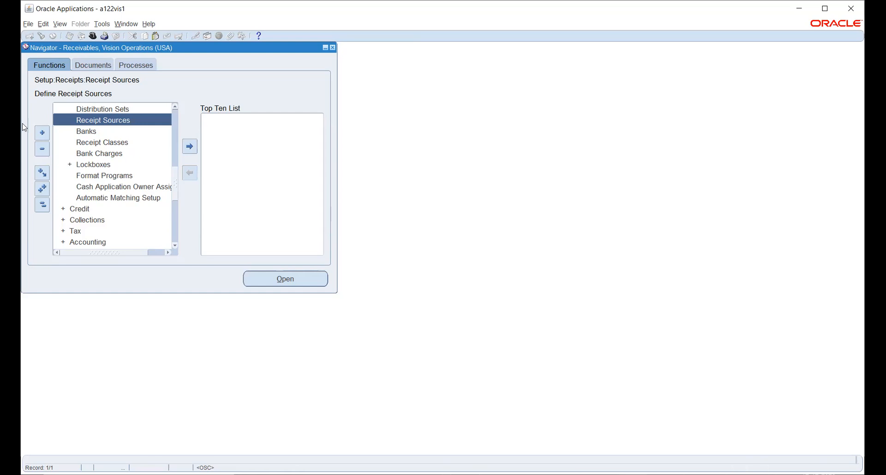
scroll(124, 185, up, 2)
scroll(125, 185, up, 4)
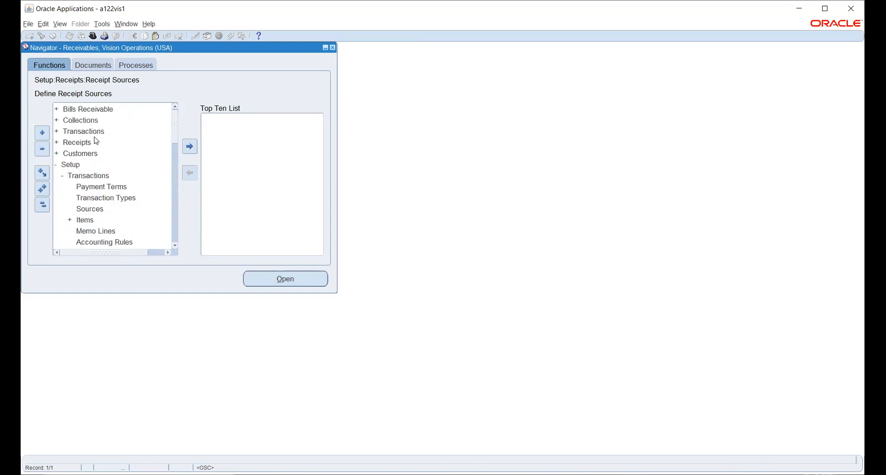
Step: Start a new transaction with Ship To customer ABC, auto-filling bill-to, paying customer and N30 terms
double_click(84, 135)
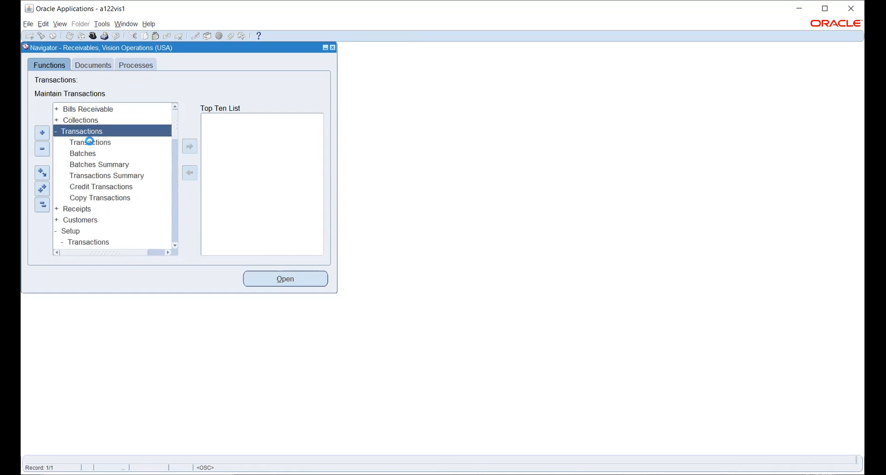
double_click(90, 143)
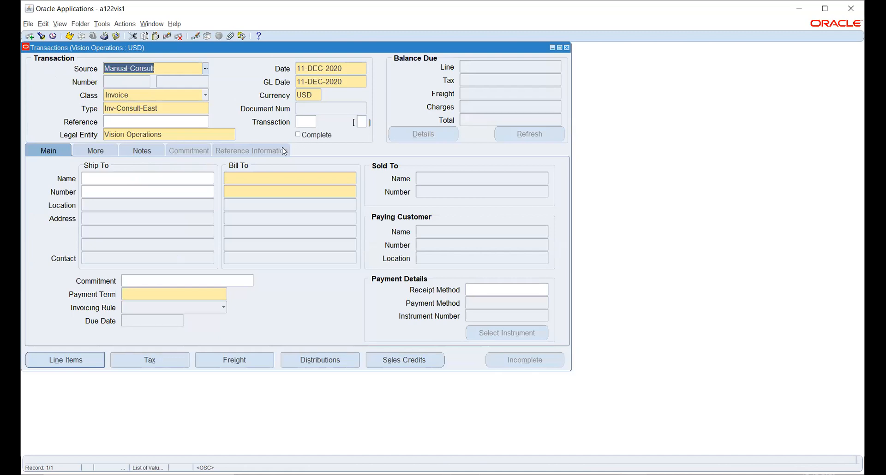
click(190, 179)
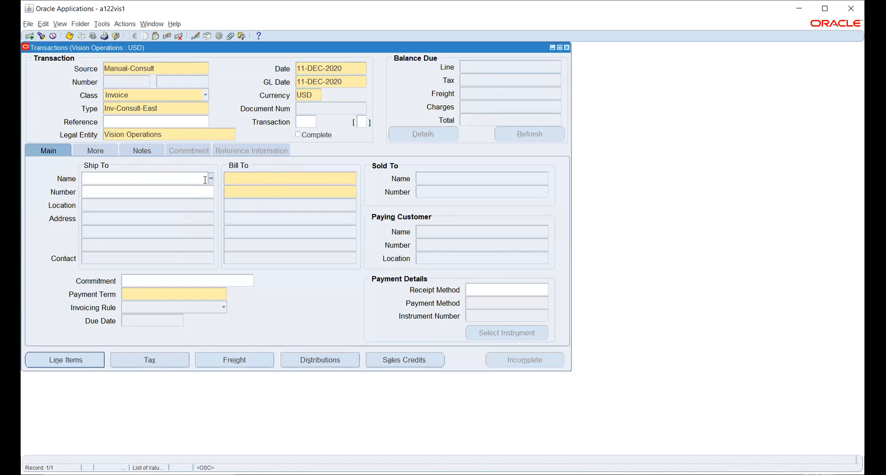
text(abc)
key(Tab)
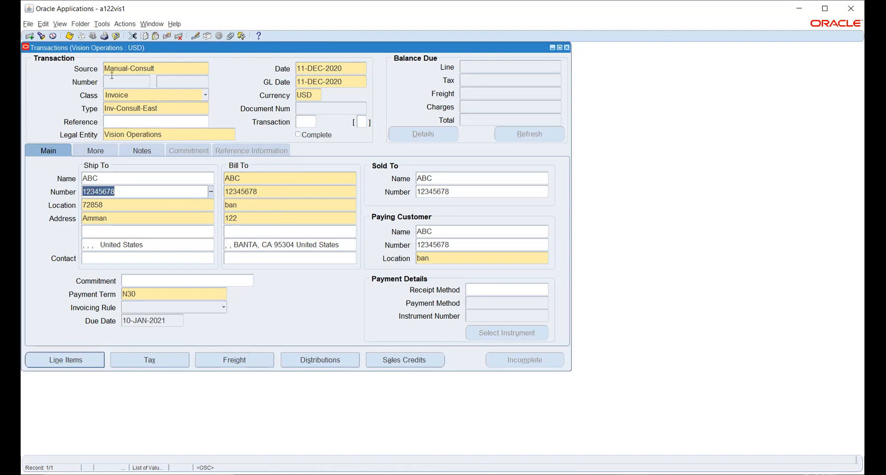
click(161, 68)
Step: Confirm source Manual-Consult, type Inv-Consult-East, GL date 11-DEC-2020 and N30 terms, then save the header
double_click(161, 69)
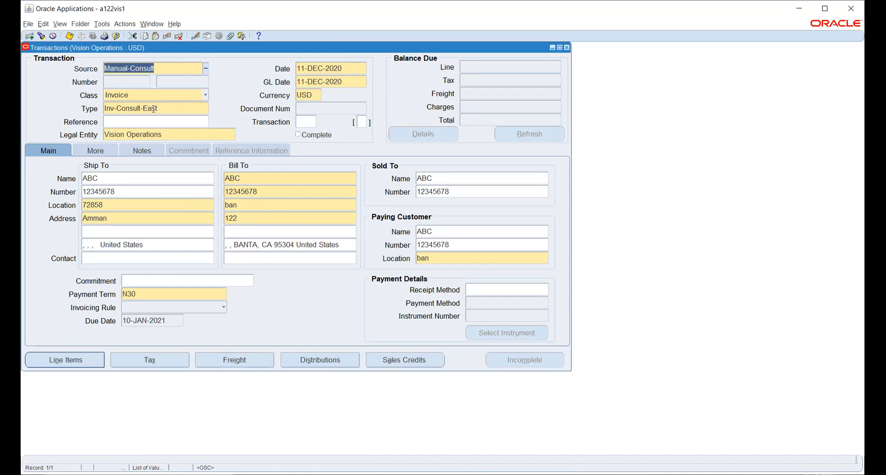
double_click(169, 110)
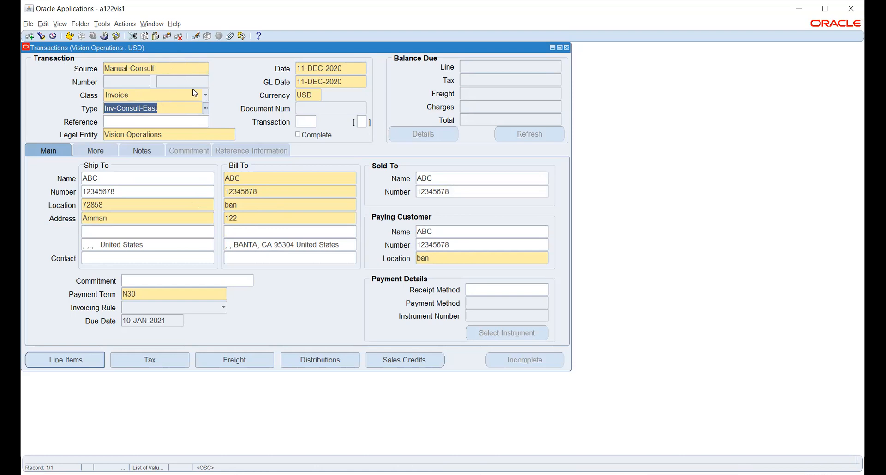
click(310, 88)
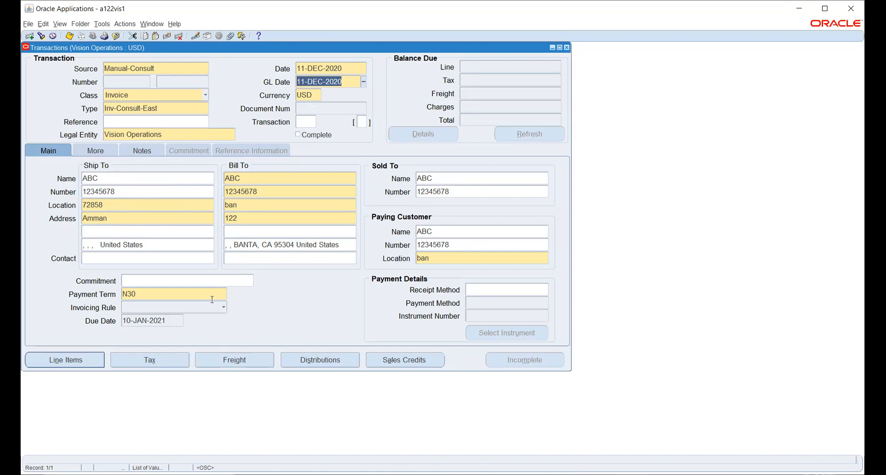
click(148, 296)
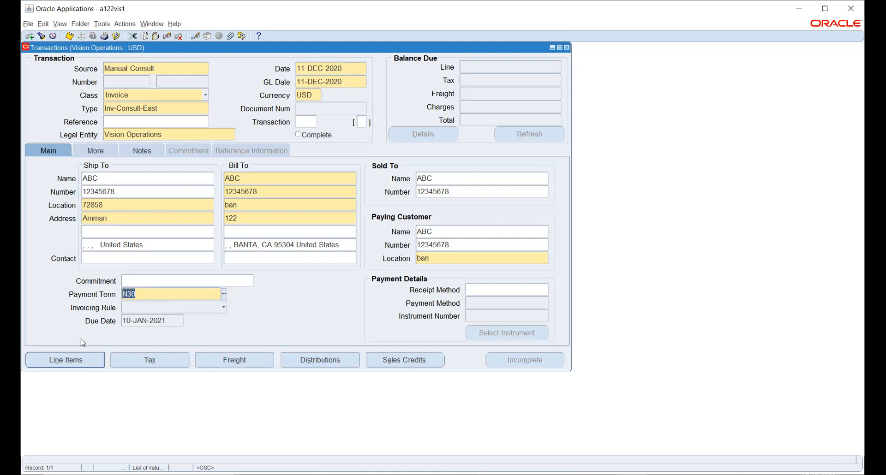
click(63, 362)
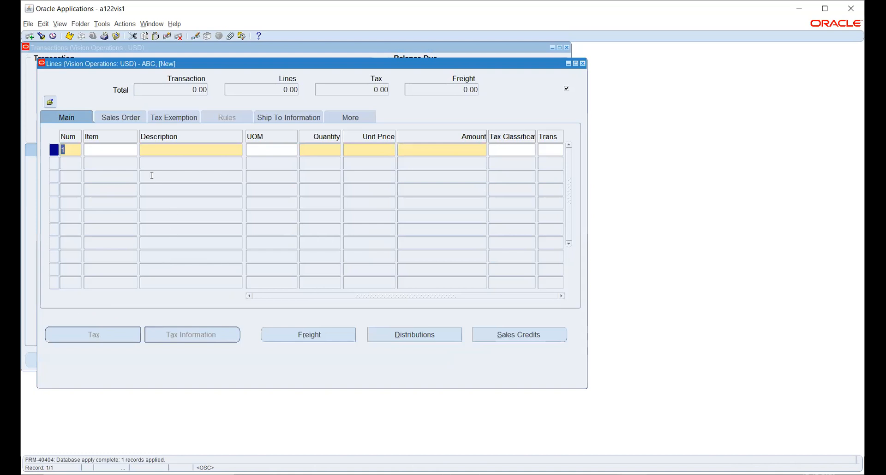
Step: Pick item 0007New for invoice line 1 from the full item list
click(113, 154)
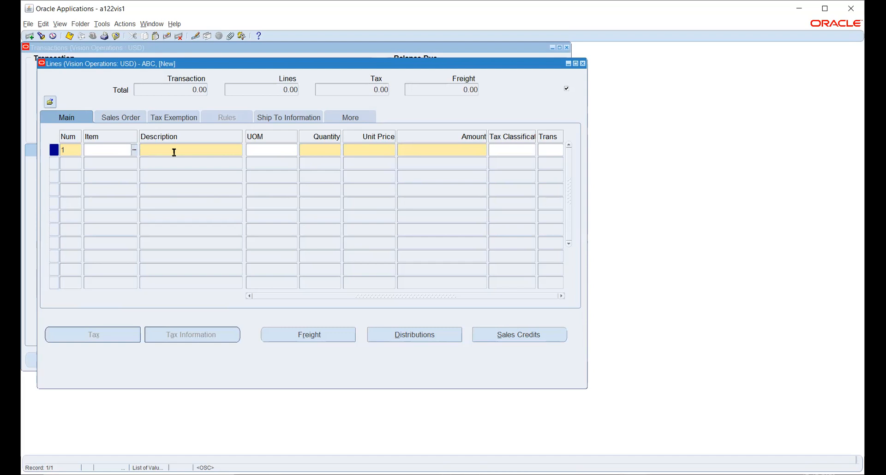
click(135, 150)
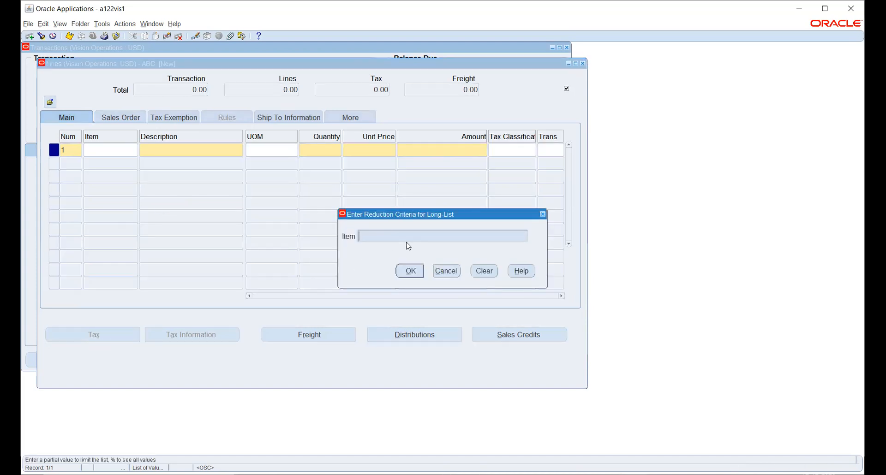
text(%)
key(Return)
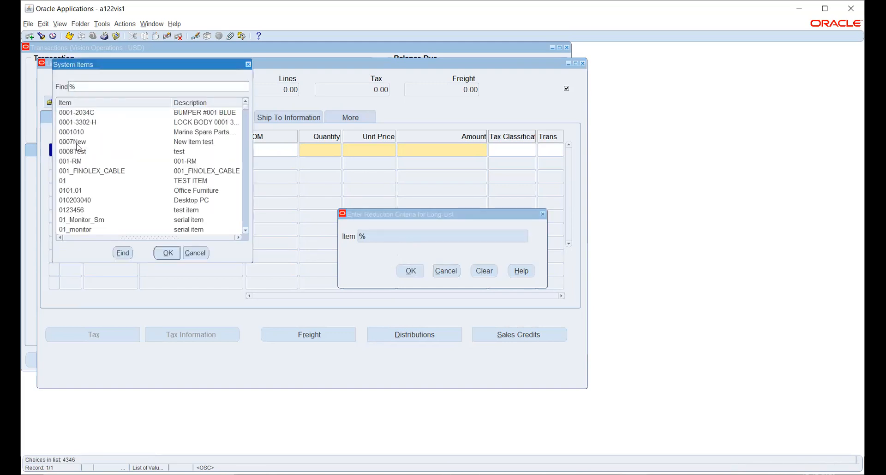
click(77, 143)
click(161, 253)
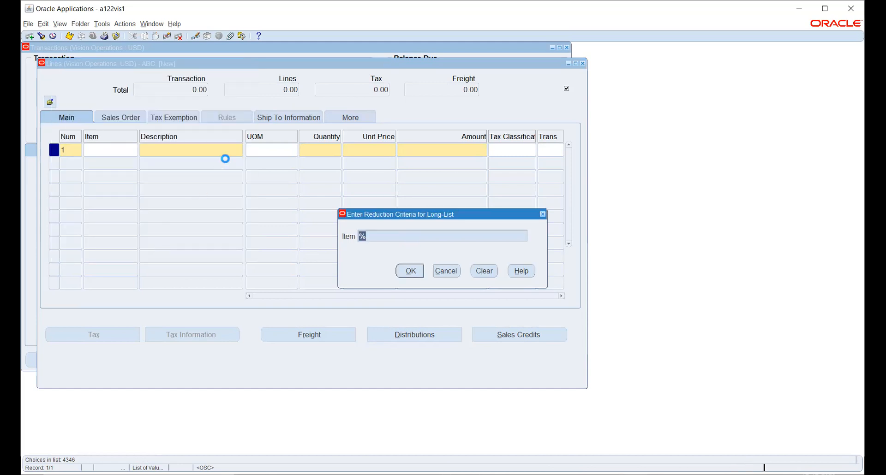
Step: Enter quantity 10 and unit price 1000 so the line amount is 10,000.00
click(323, 150)
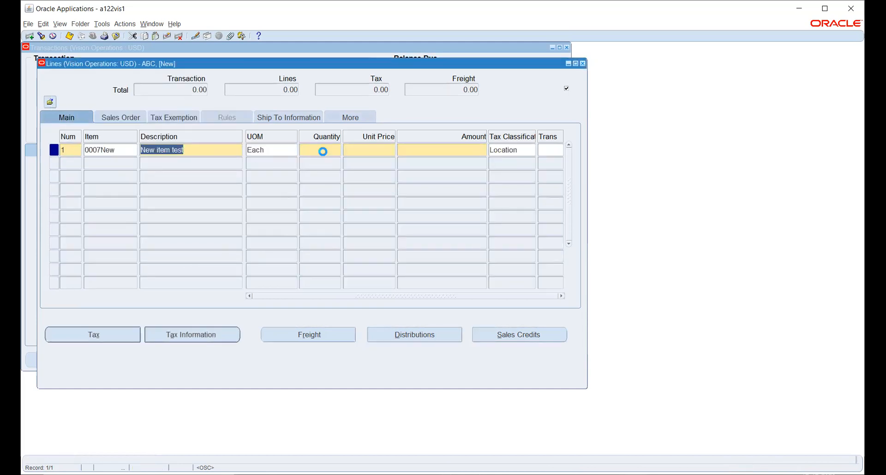
text(10)
key(Tab)
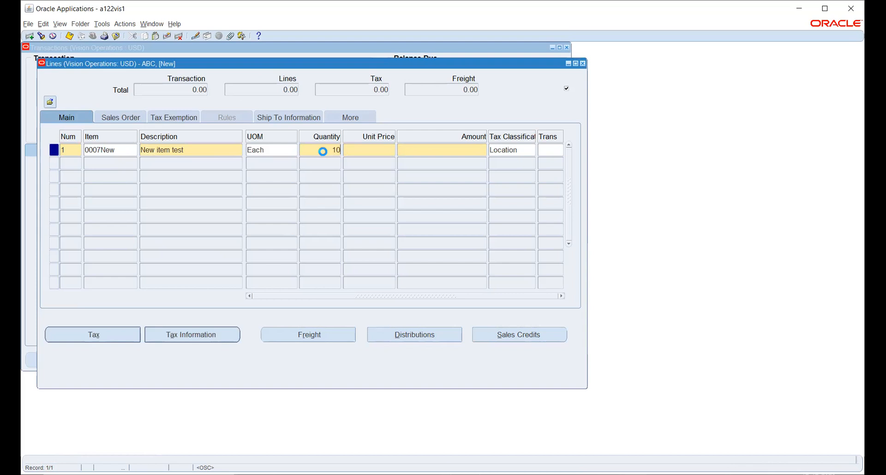
text(1000)
key(Tab)
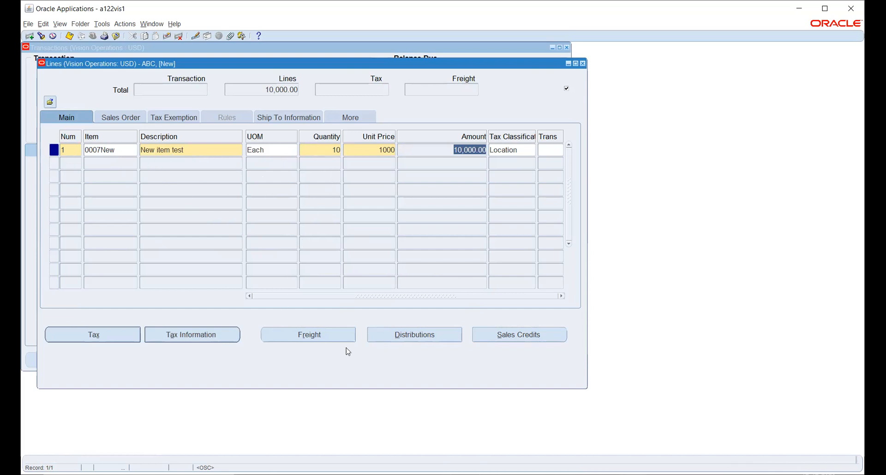
click(396, 335)
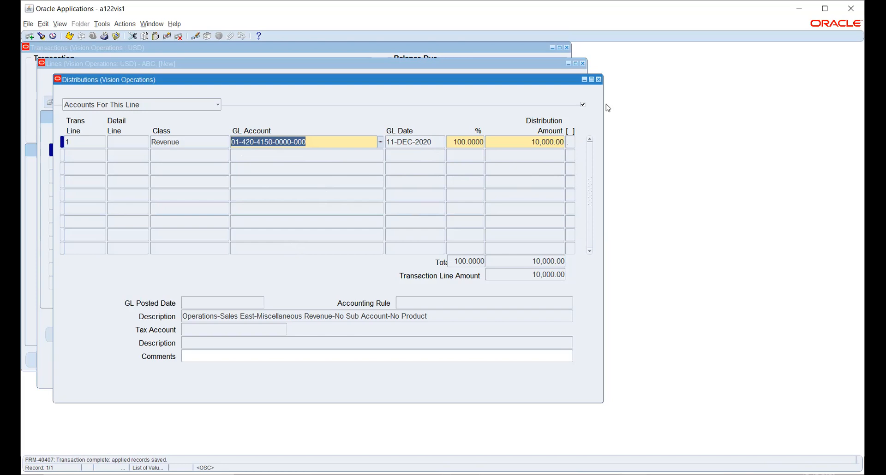
click(599, 79)
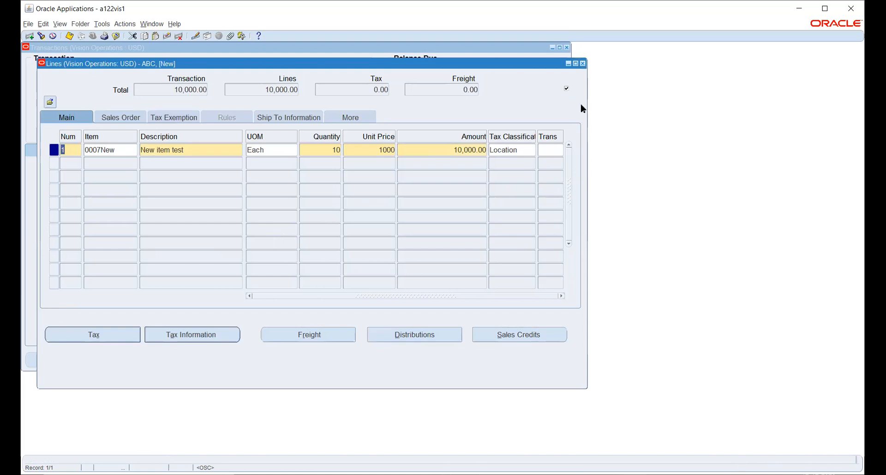
Step: Mark invoice 508260 Complete, leaving a 10,000.00 balance due
click(583, 64)
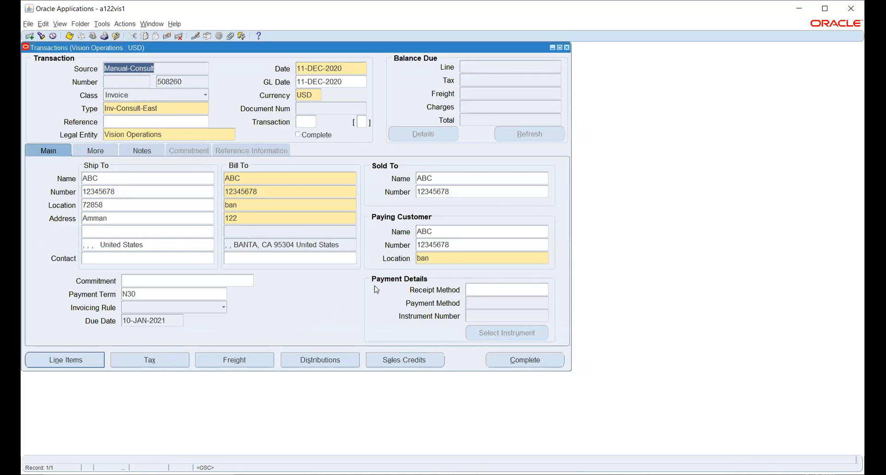
click(499, 361)
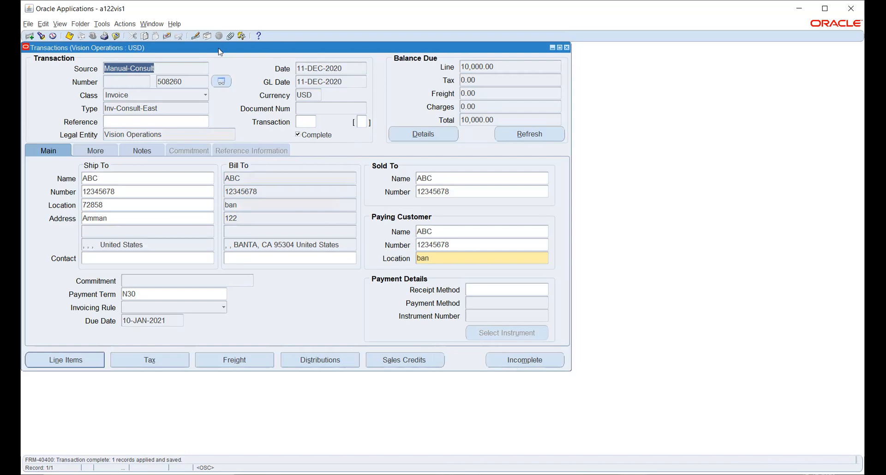
Step: Recheck line item 0007New, then close the Lines and Transactions windows
drag(219, 53, 279, 108)
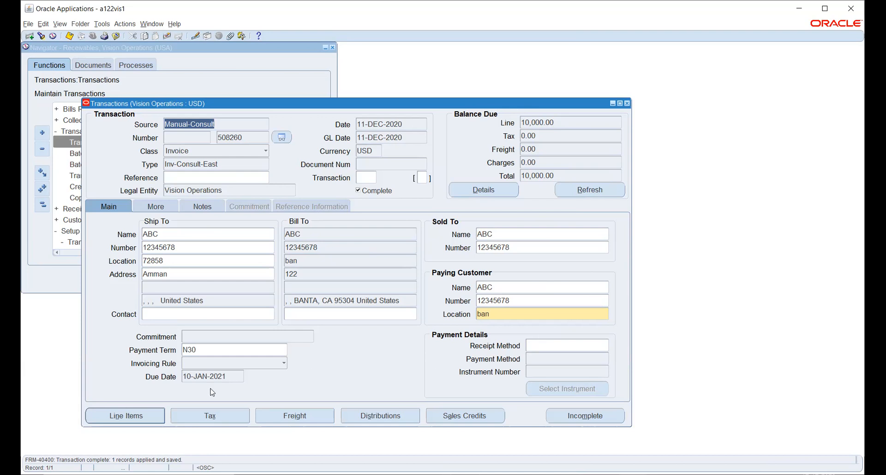
click(140, 415)
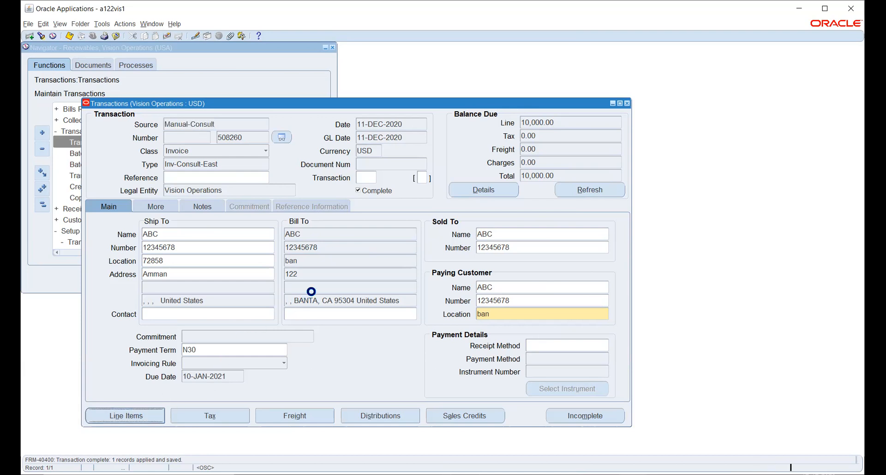
click(185, 205)
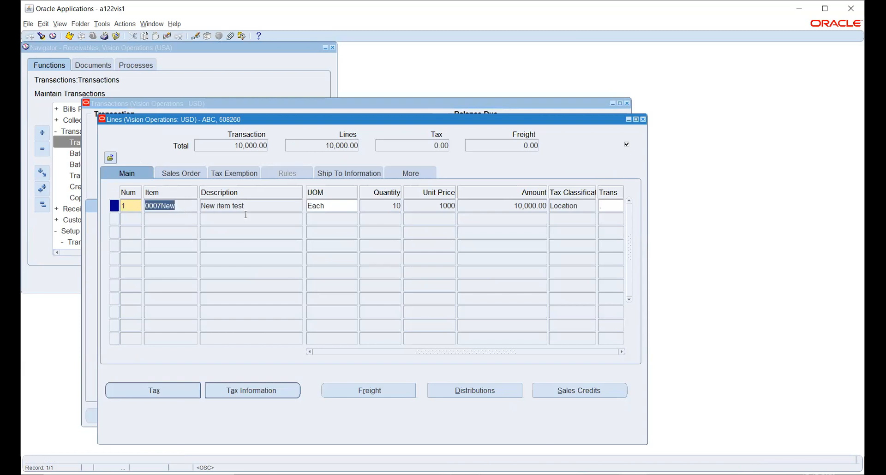
click(643, 120)
click(627, 104)
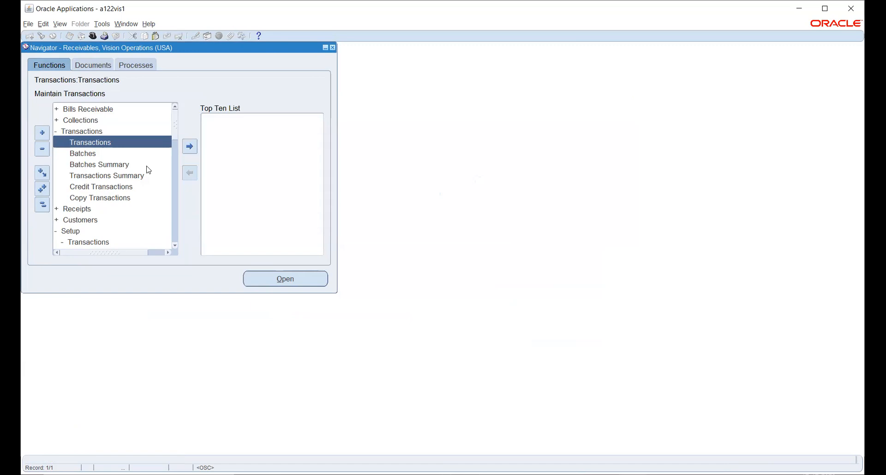
Step: Open a new Receipts form from the Navigator's Receipts group and show the receipt method list
scroll(125, 194, down, 1)
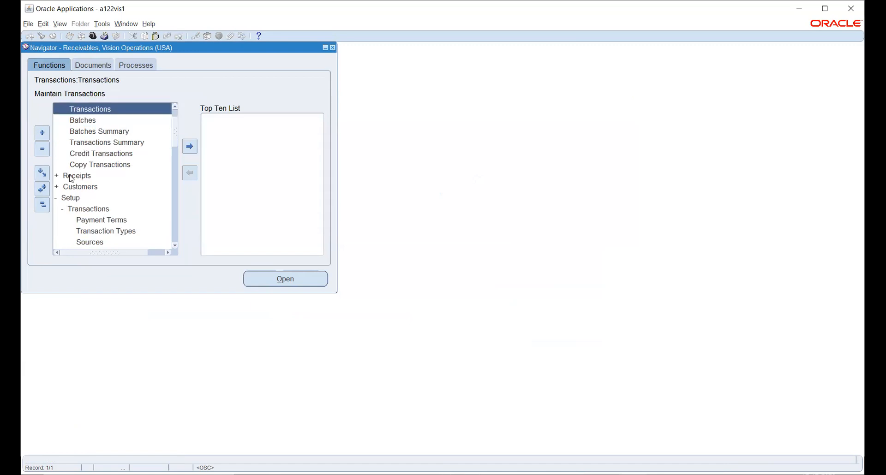
click(69, 176)
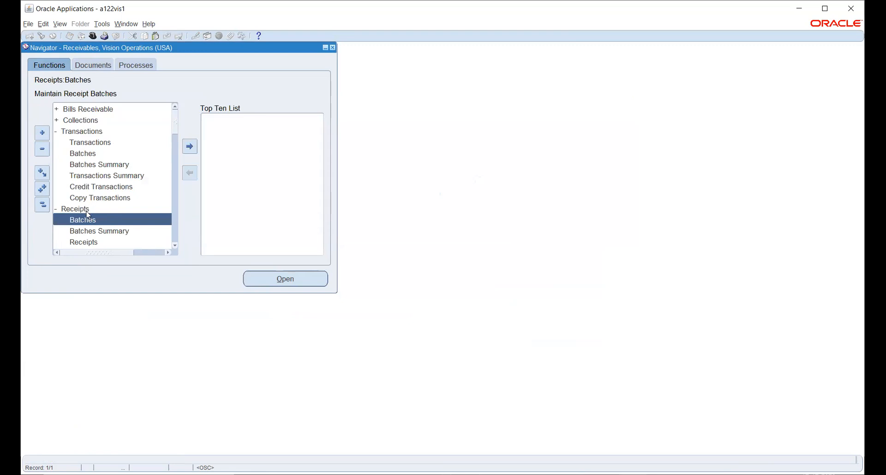
scroll(87, 216, down, 1)
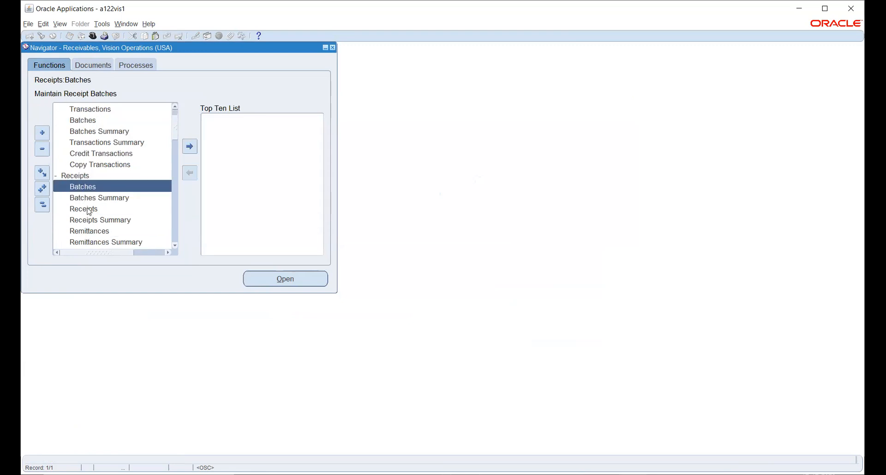
click(89, 211)
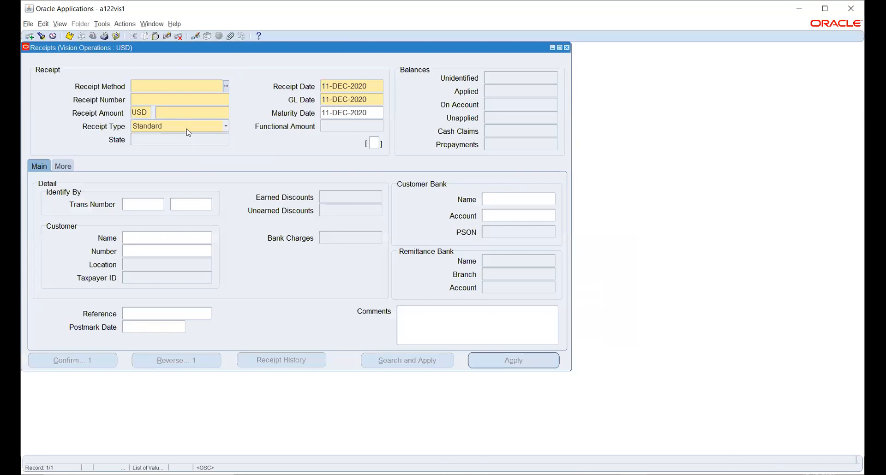
click(227, 87)
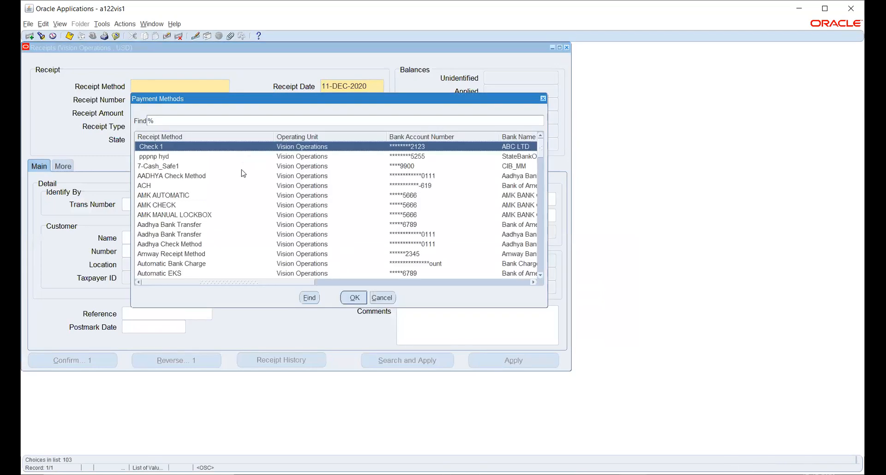
Step: Set receipt method AMK CHECK, receipt number 8901 and receipt amount 1,000.00 USD
click(157, 205)
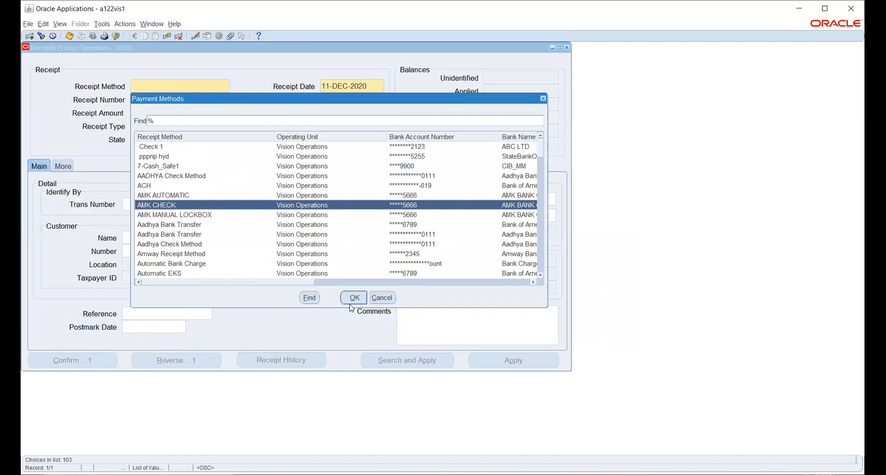
click(353, 298)
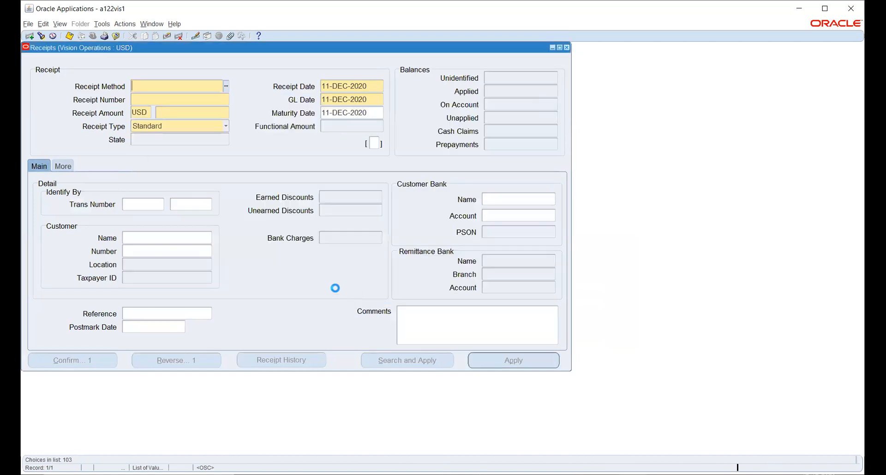
click(164, 98)
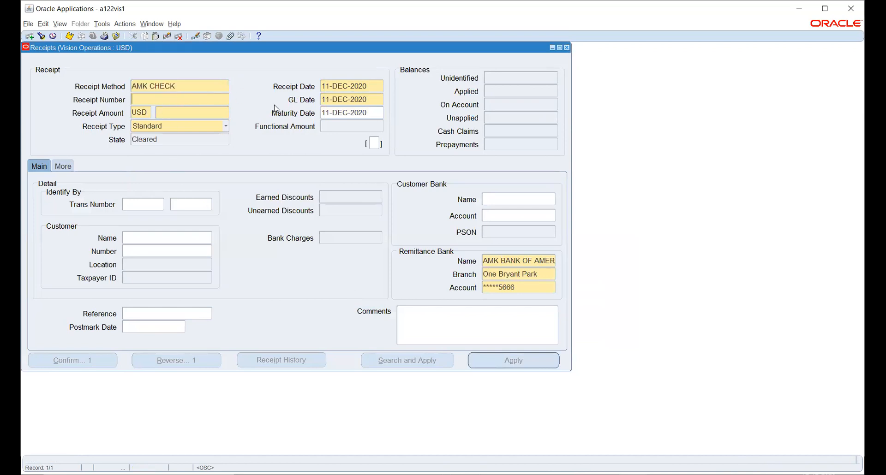
text(8901)
key(Tab)
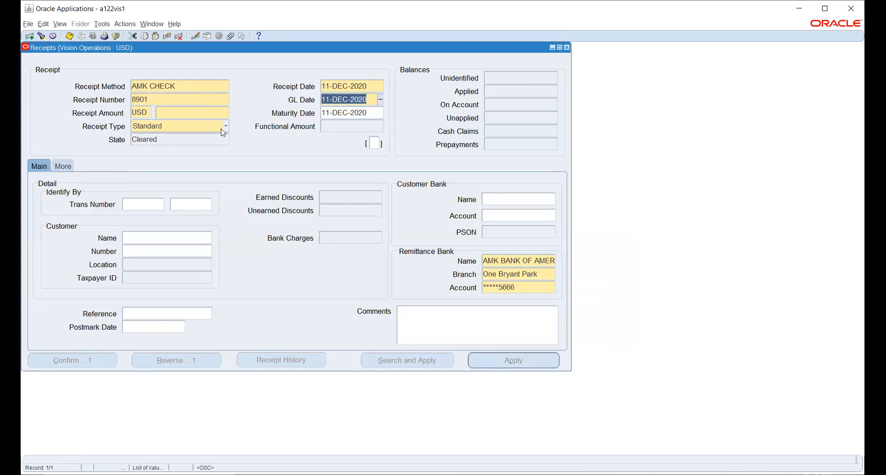
click(192, 114)
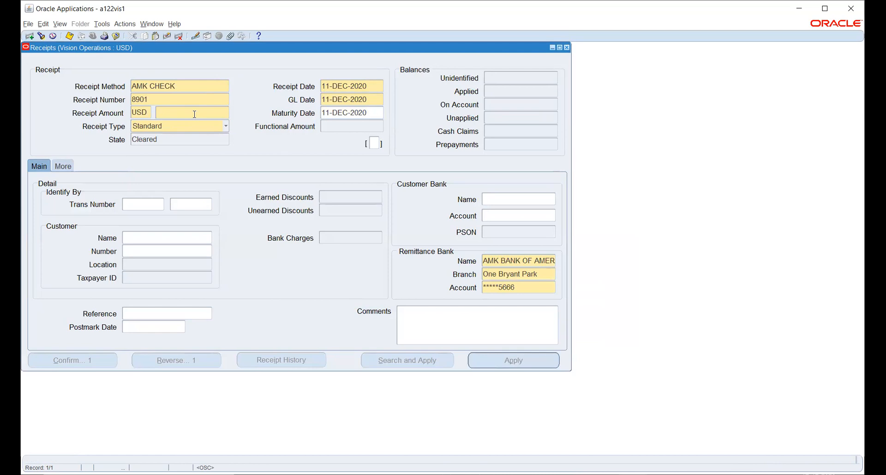
text(1,000)
key(Tab)
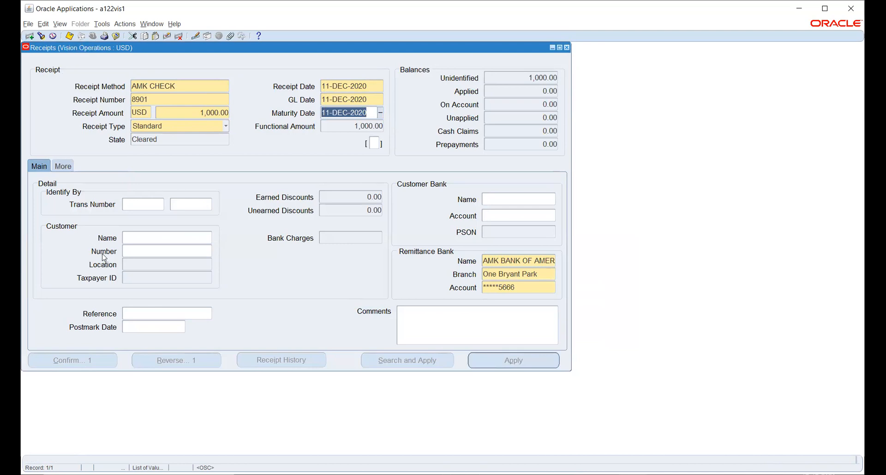
Step: Select invoice 525191 as the transaction, apply it, and confirm the Atlanta (OPS) location
click(190, 210)
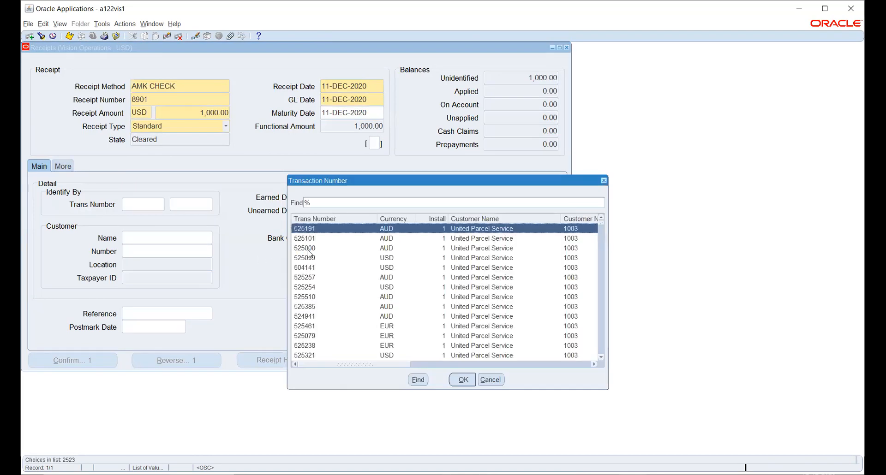
click(463, 379)
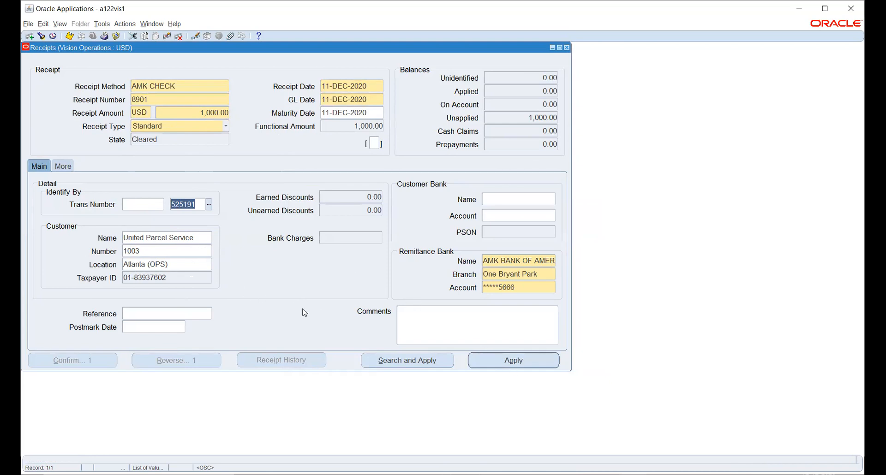
click(520, 365)
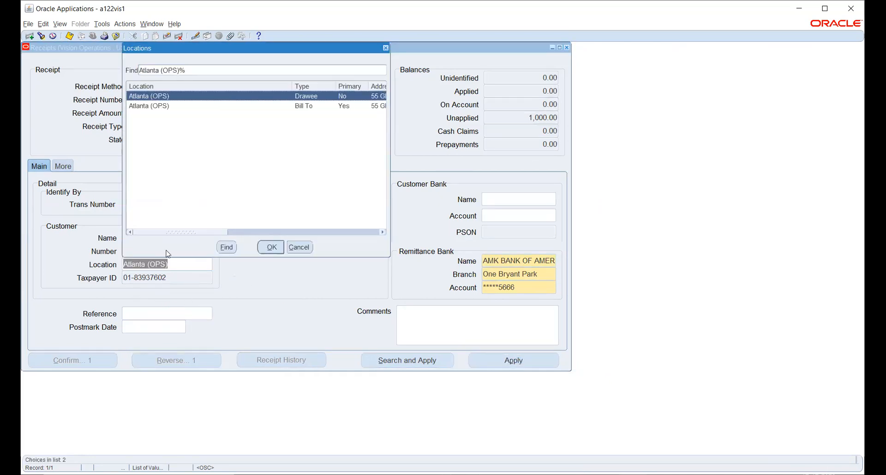
click(270, 248)
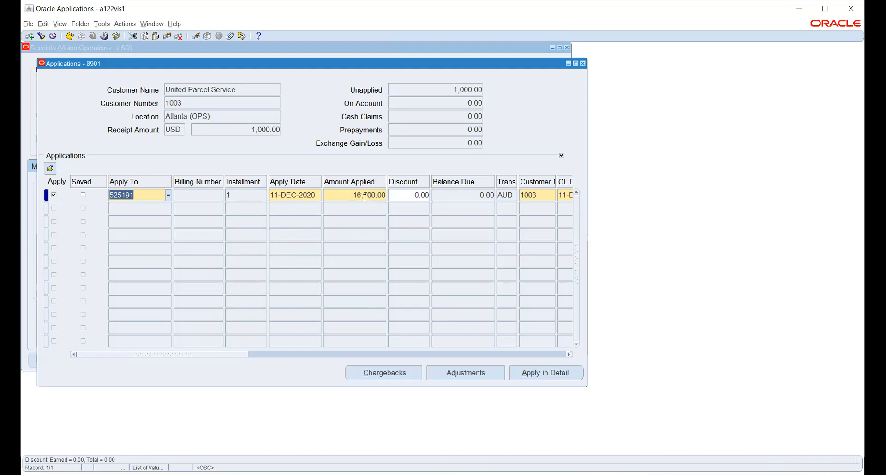
Step: Enter 1000 as Amount Applied and Allocated Receipt Amount on 525191, producing the 203.44 exchange gain
click(344, 196)
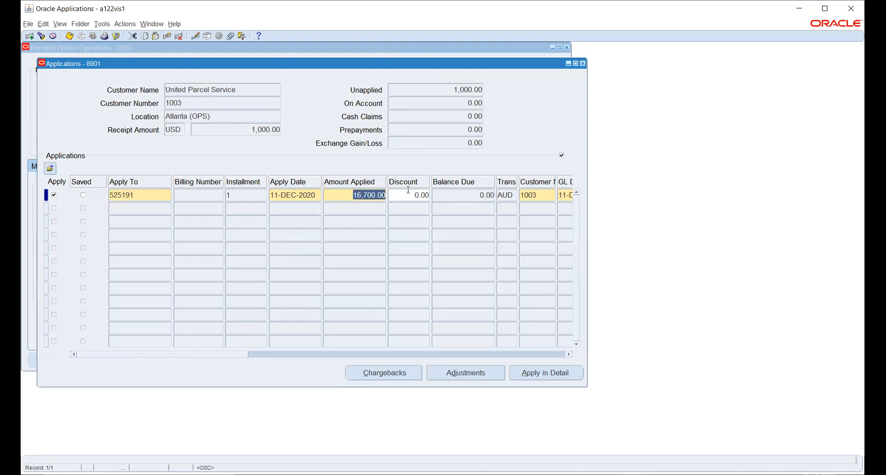
text(1000)
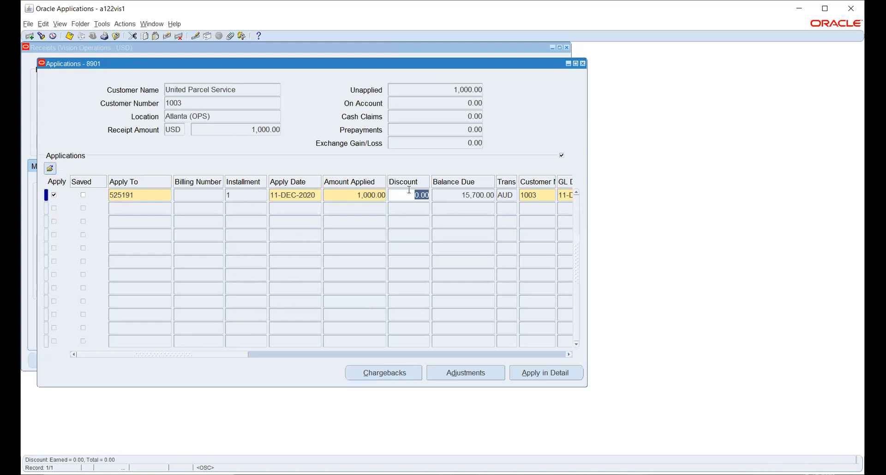
key(Tab)
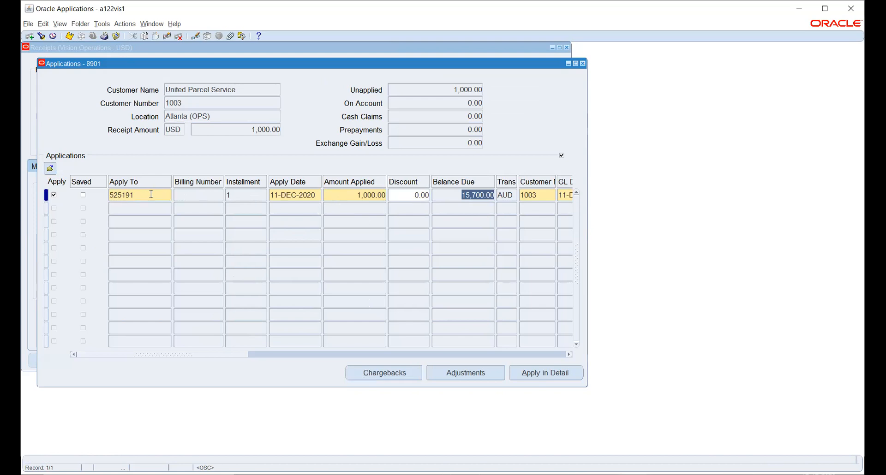
click(421, 247)
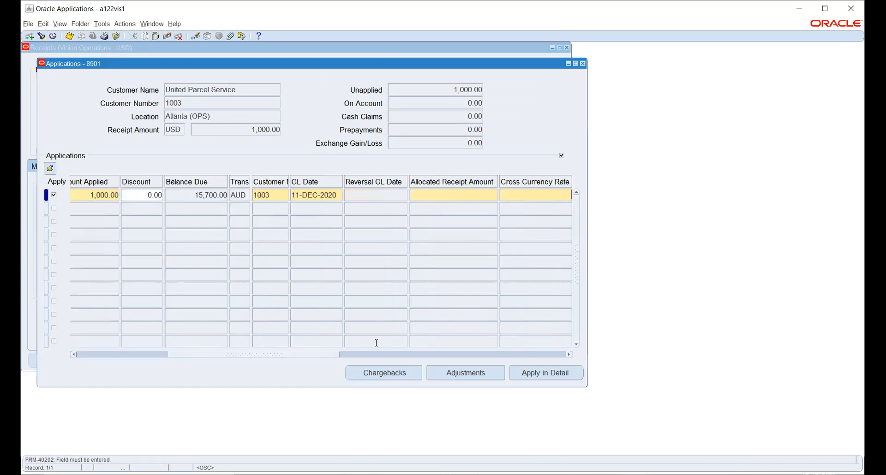
click(569, 355)
drag(569, 355, 569, 355)
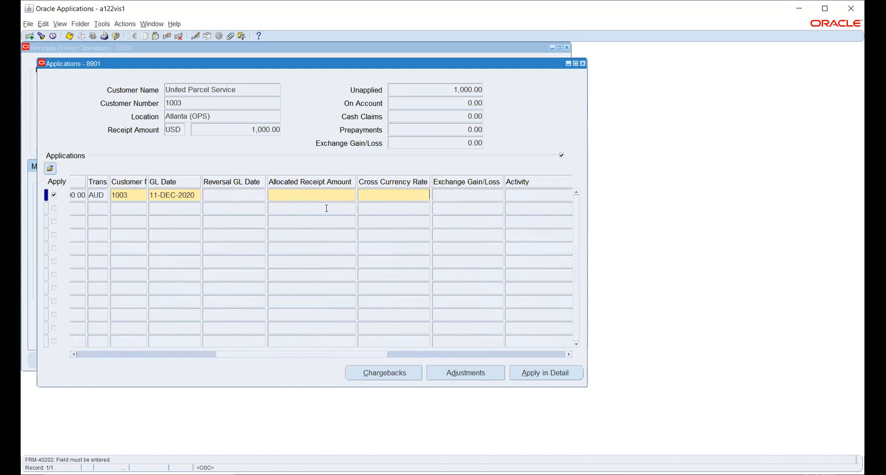
click(338, 197)
text(1000)
key(Tab)
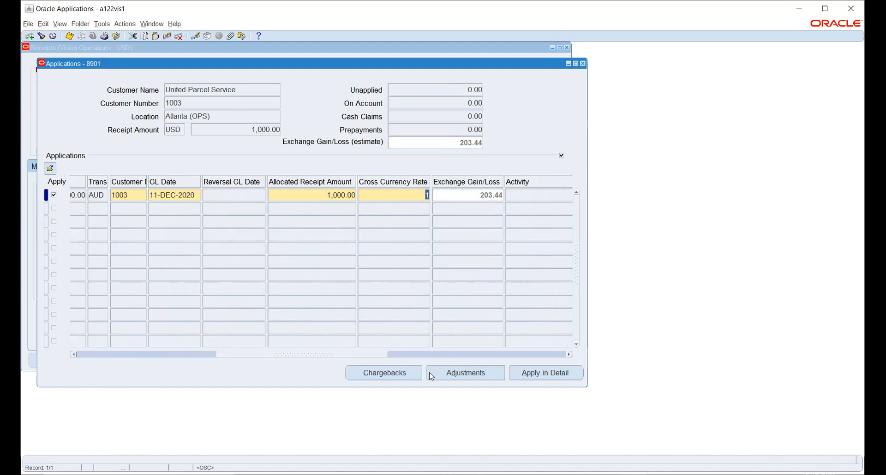
drag(367, 359, 452, 355)
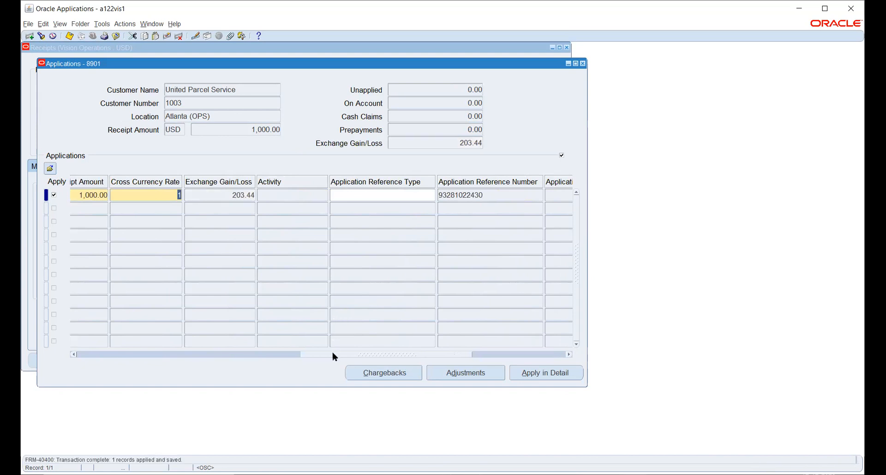
drag(332, 353, 82, 354)
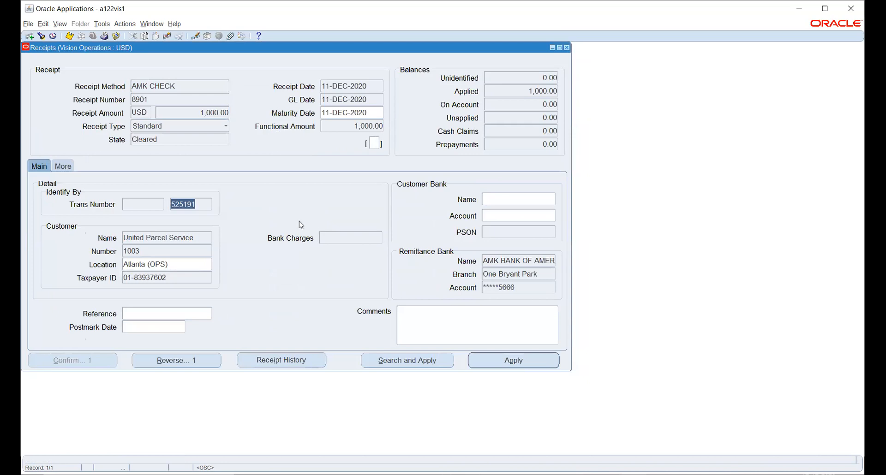
Step: Run Create Accounting with Final Post to GL for receipt 8901 and acknowledge the success note
click(103, 25)
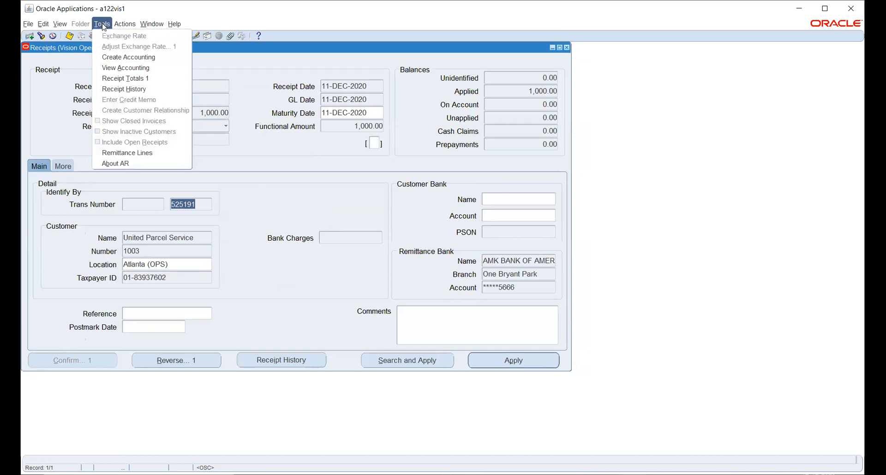
click(120, 58)
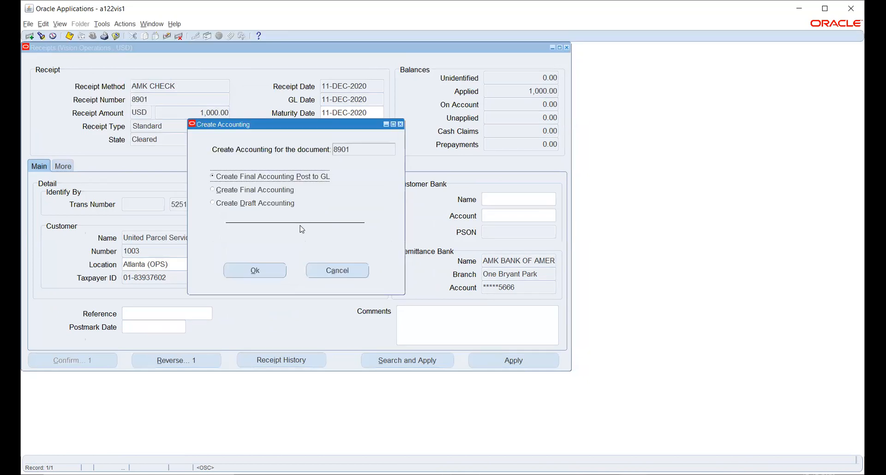
click(261, 270)
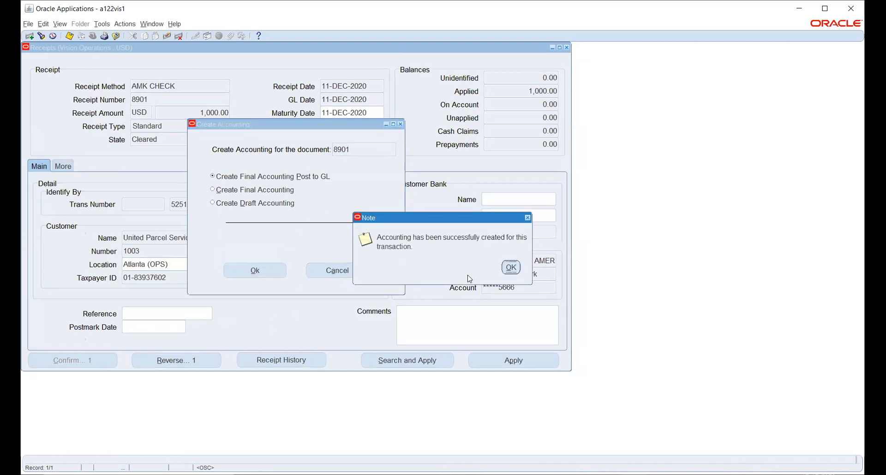
click(510, 267)
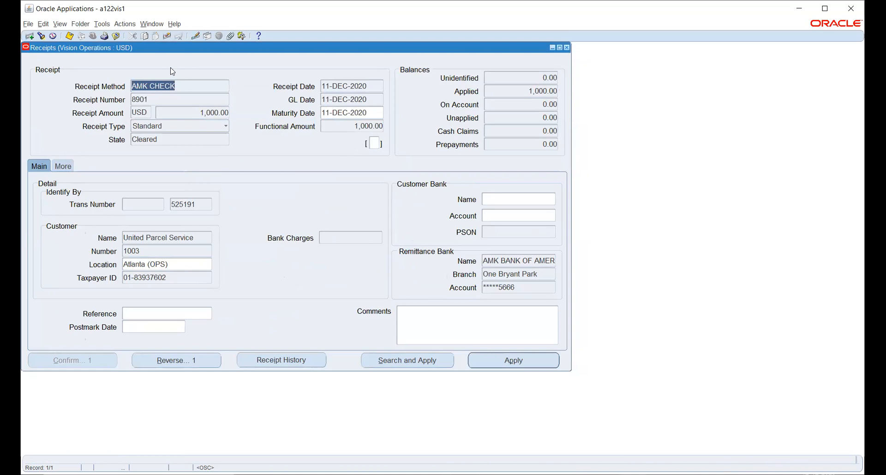
click(123, 24)
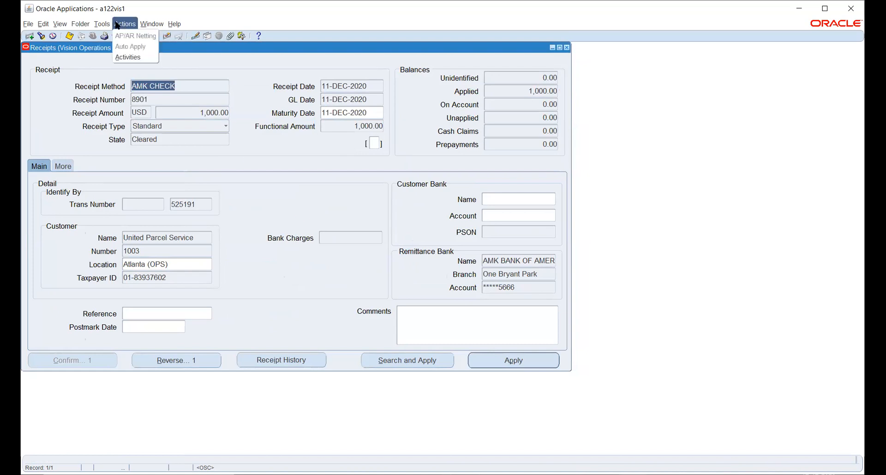
mouse_move(105, 25)
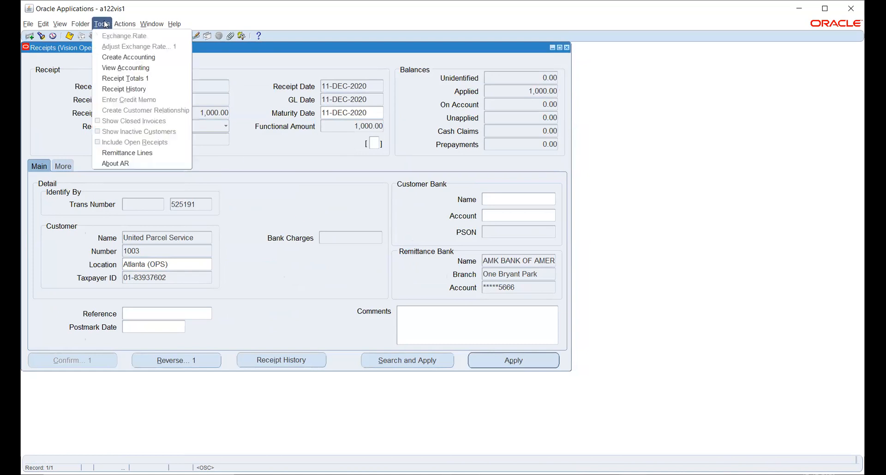
click(119, 68)
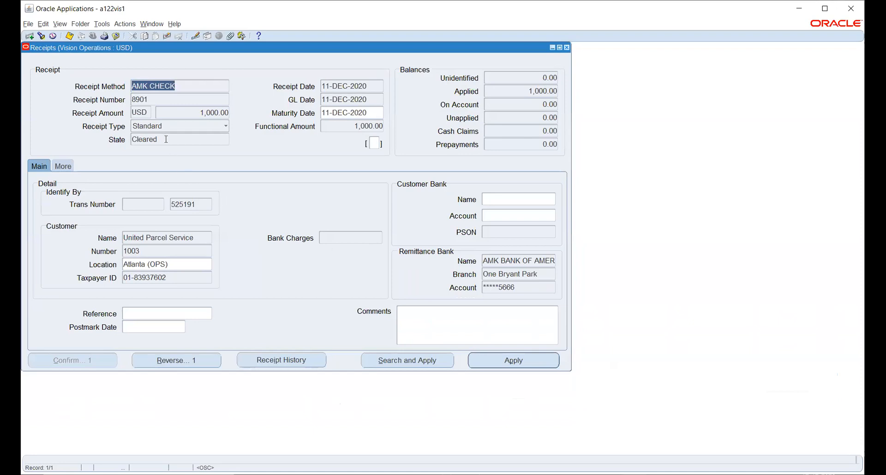
double_click(166, 140)
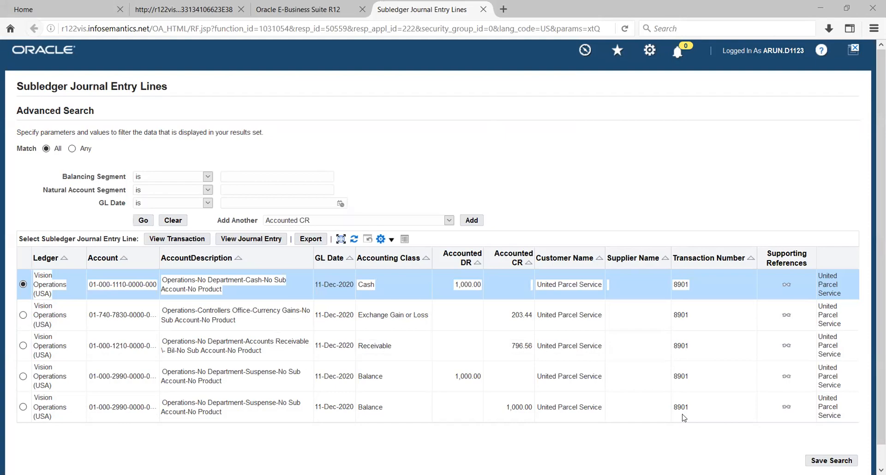
key(alt+Tab)
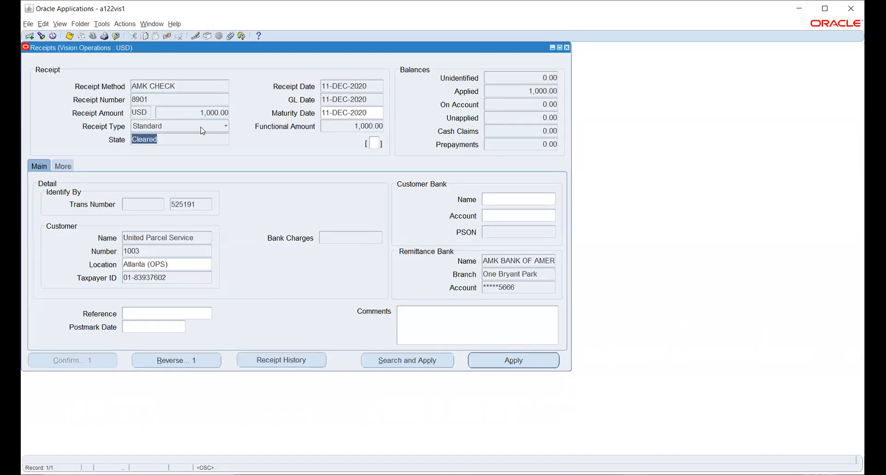
Step: Start a new receipt record with receipt method Aadhya Bank Transfer
click(203, 203)
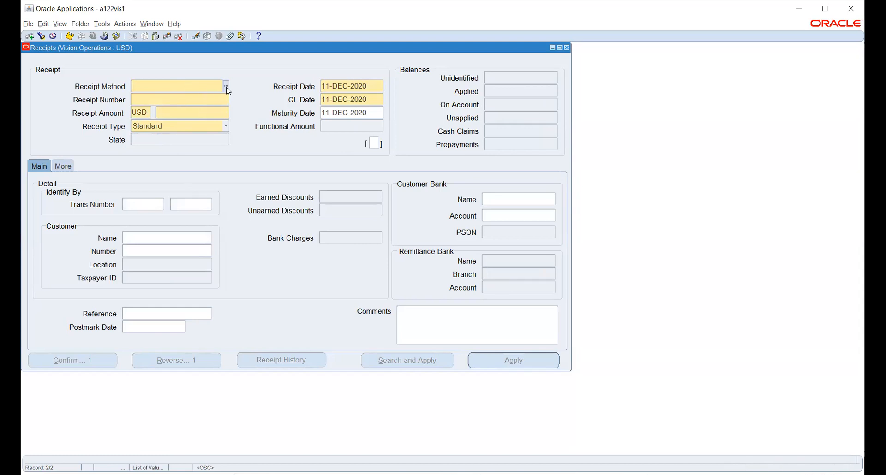
click(226, 88)
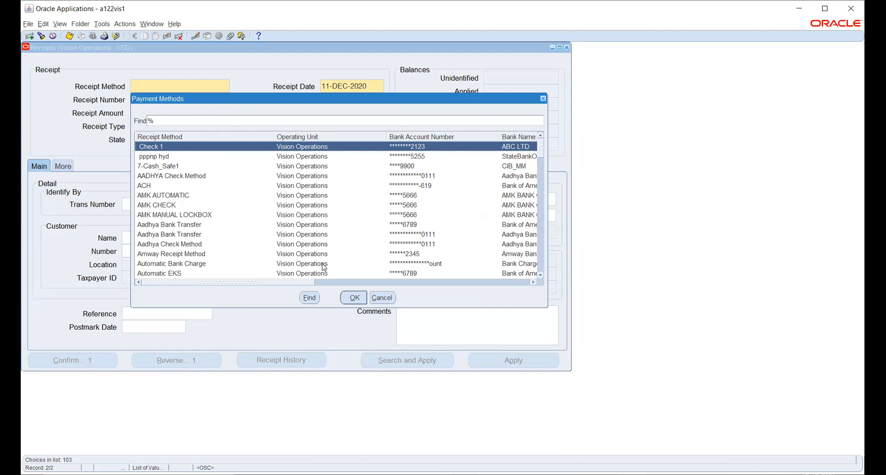
click(185, 236)
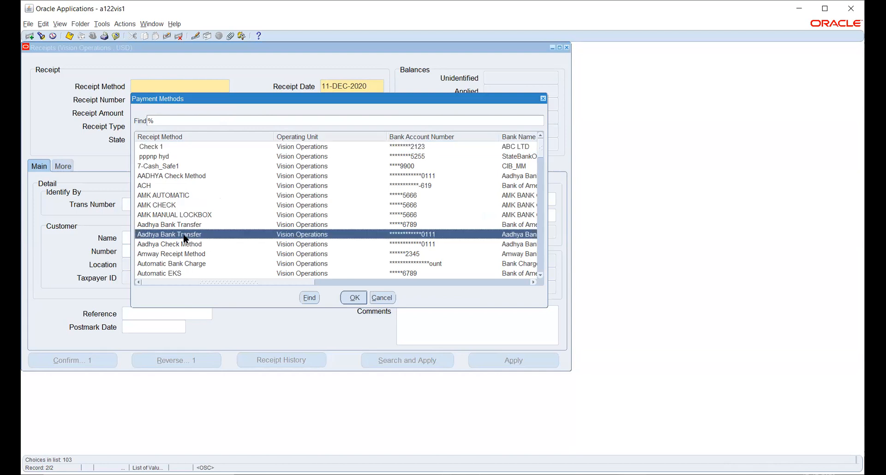
click(354, 298)
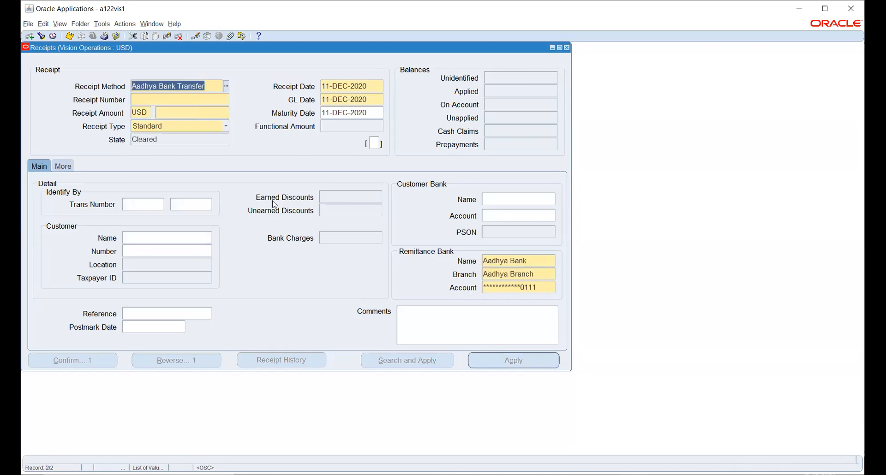
Step: Change the receipt method to Automatic Receipts
click(226, 87)
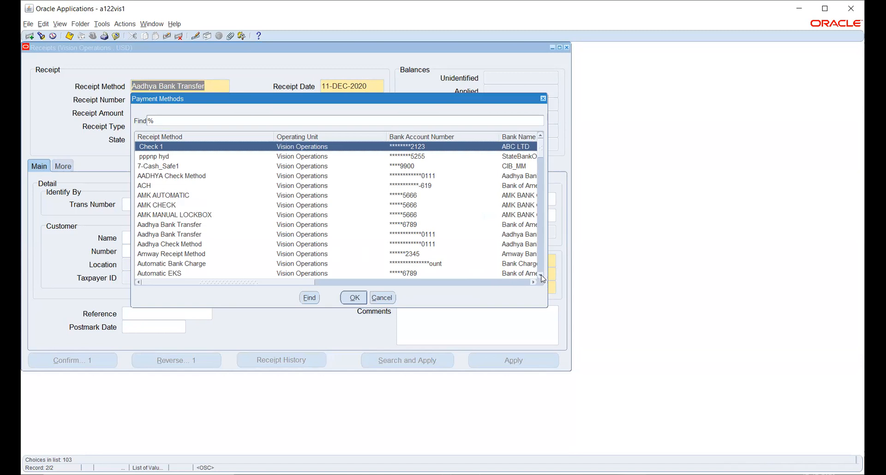
click(541, 276)
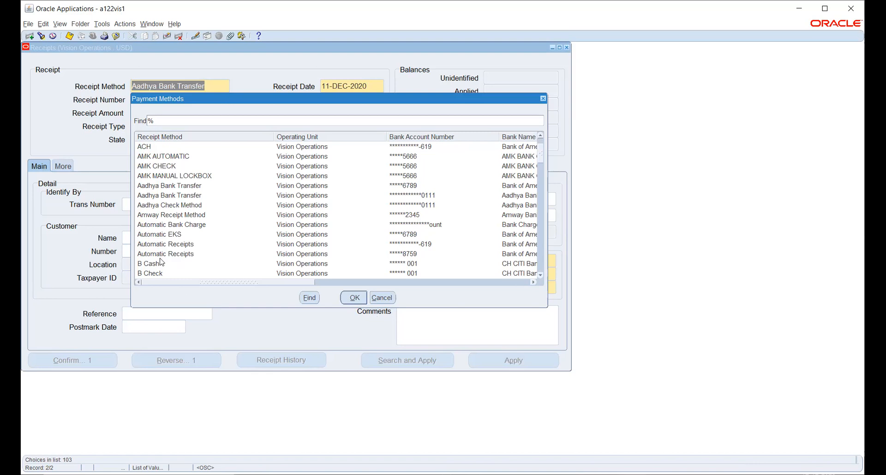
click(180, 256)
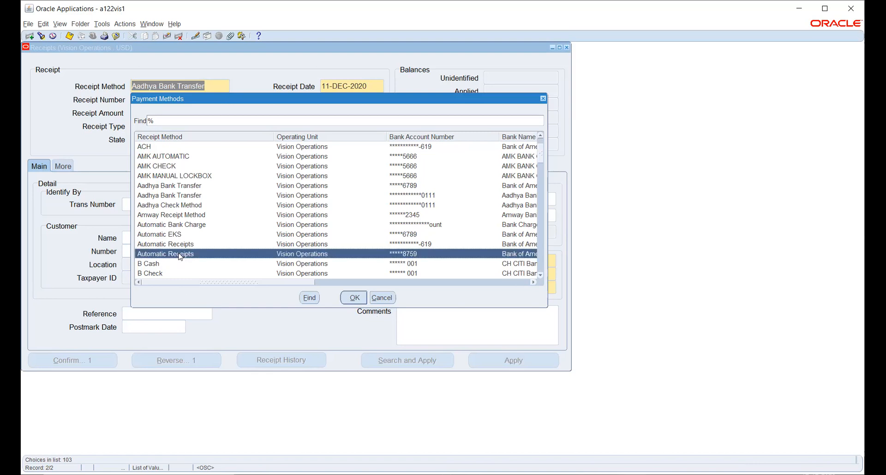
click(353, 299)
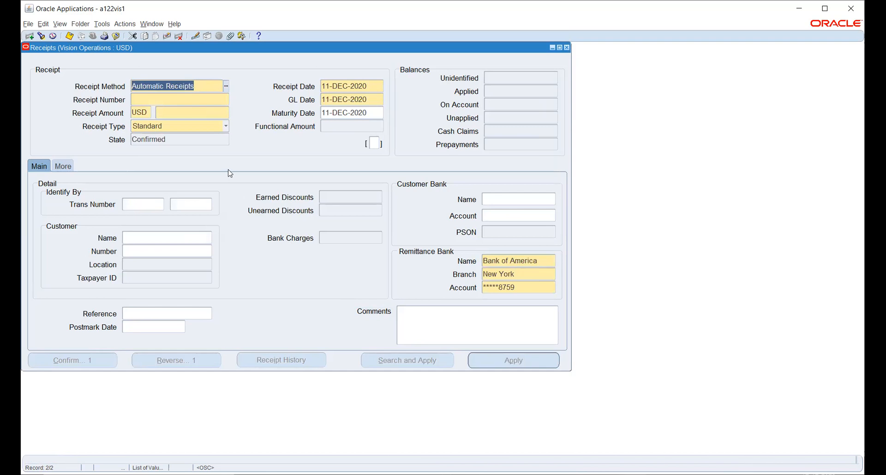
Step: Enter receipt number 90
click(175, 98)
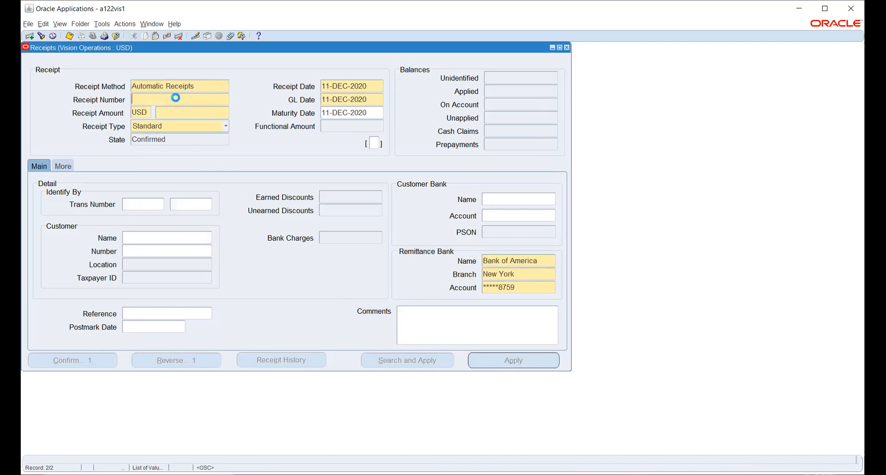
text(90)
key(Tab)
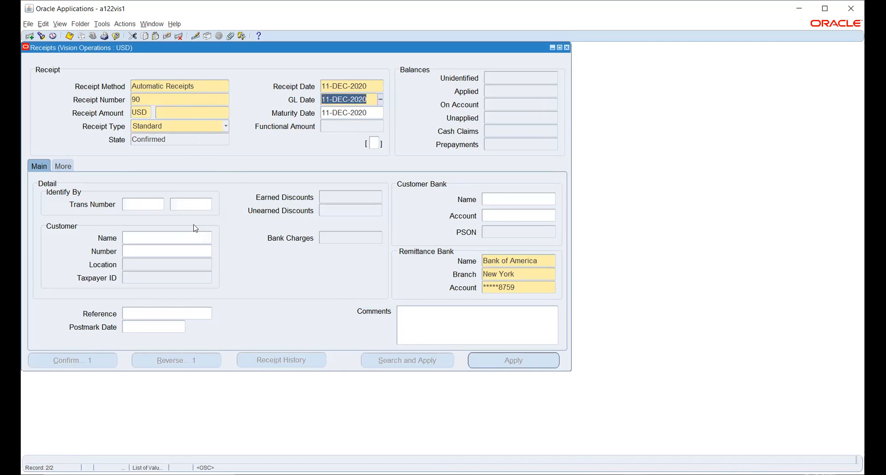
Step: Apply the receipt to invoice 525191, dismiss the instrument error, and confirm location Atlanta (OPS)
click(193, 206)
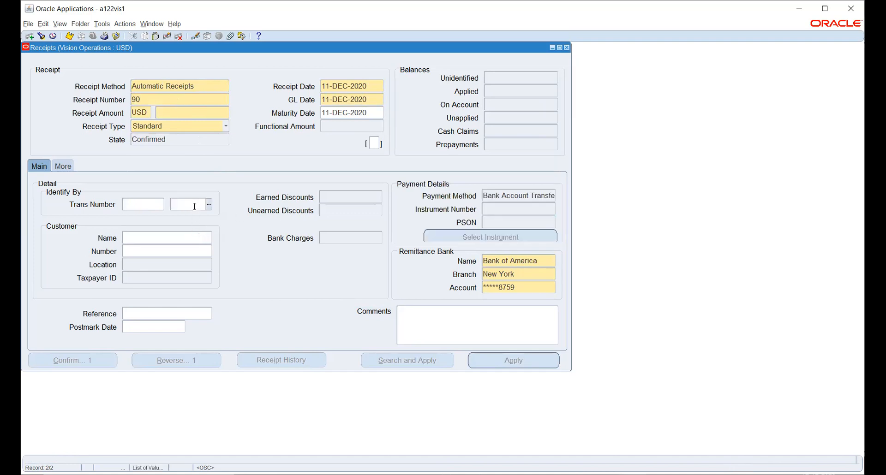
text(525191)
key(Tab)
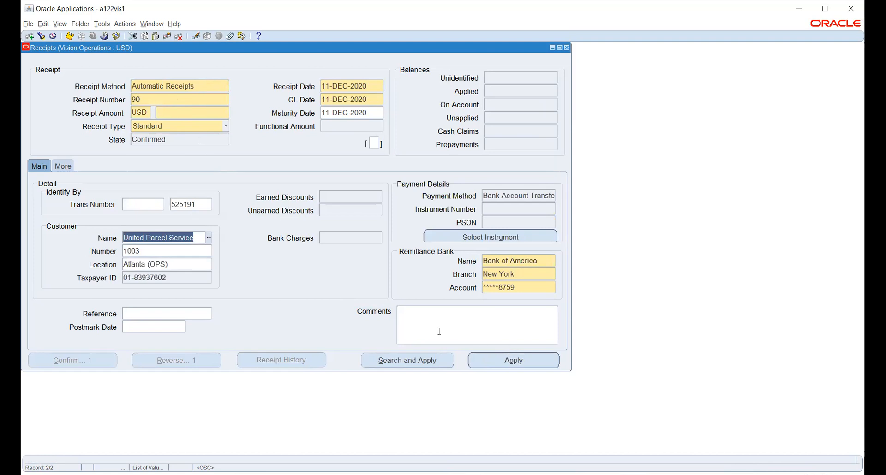
click(501, 361)
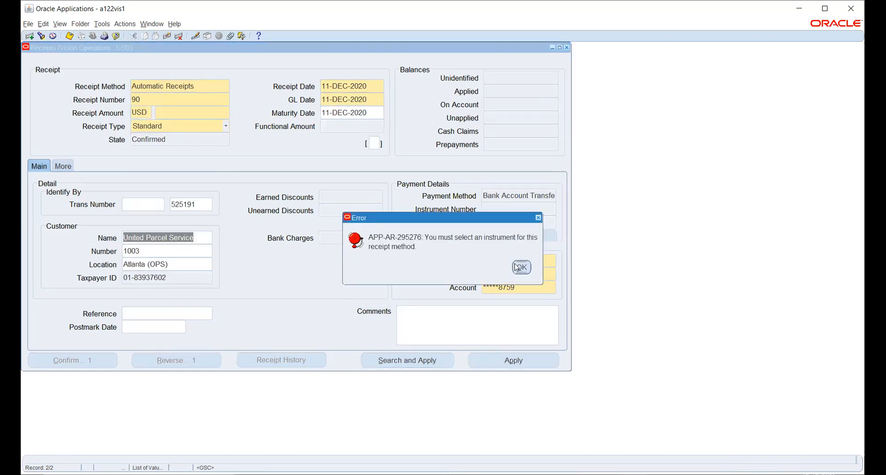
click(519, 267)
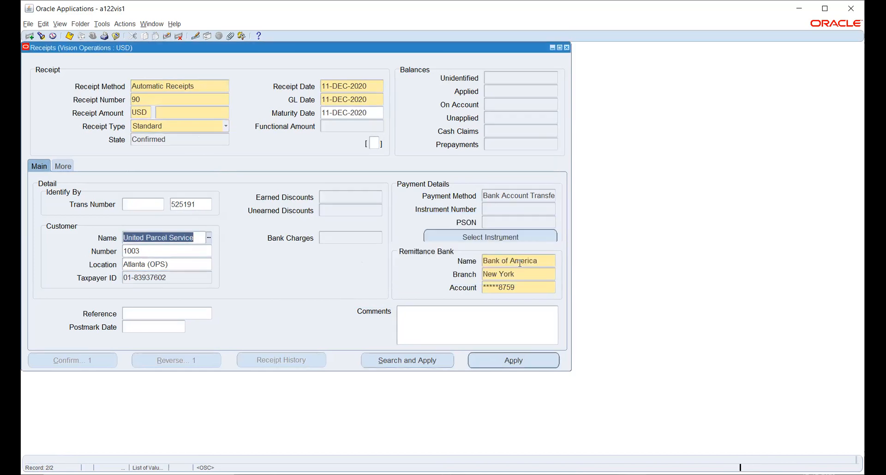
click(504, 236)
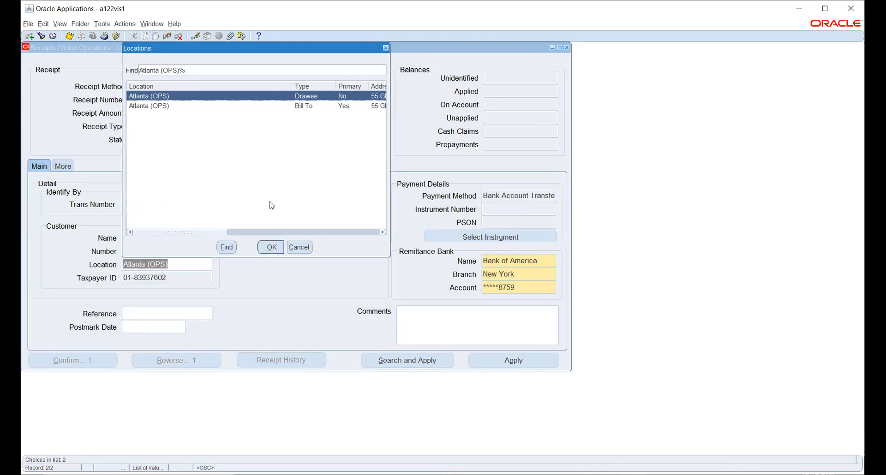
click(266, 247)
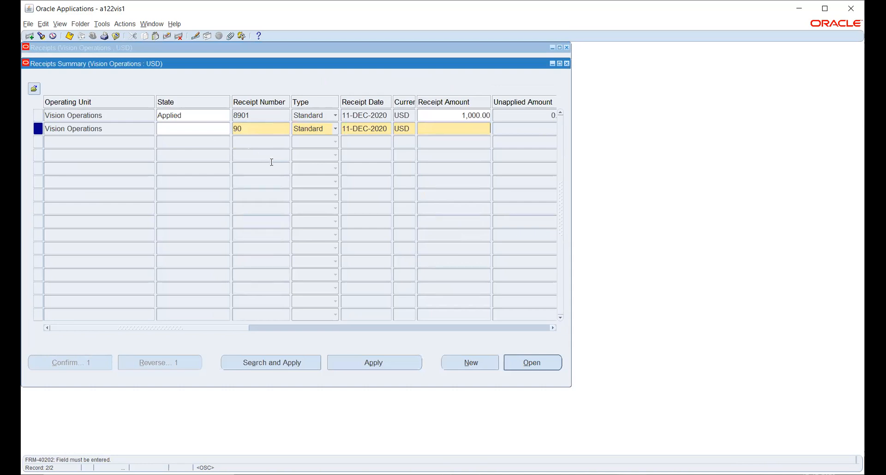
Step: Set receipt 90's amount to 1,000 and allocate 1,000 to invoice 525191
text(000)
key(Tab)
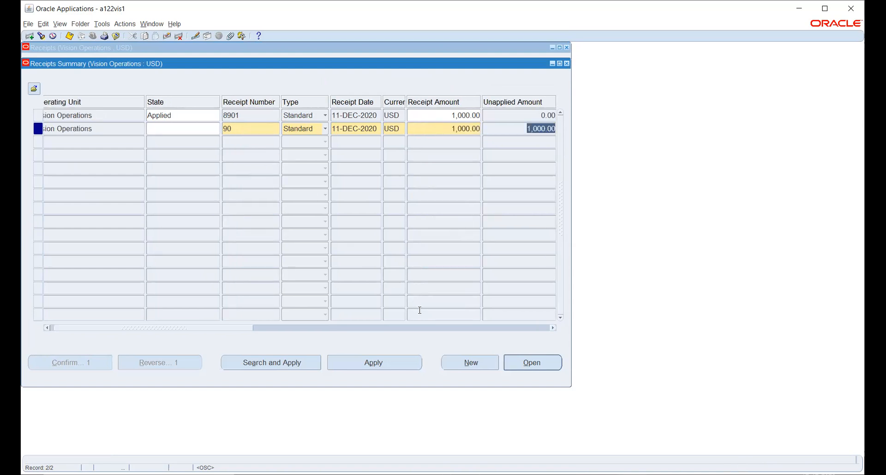
click(379, 366)
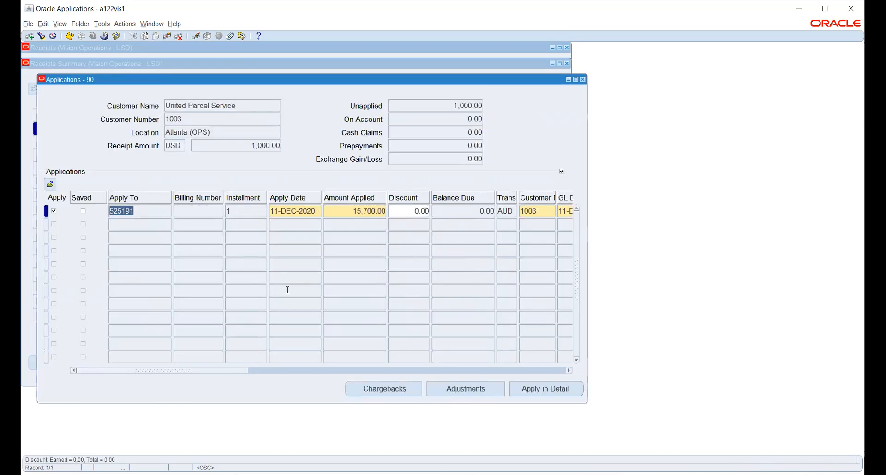
key(ctrl+s)
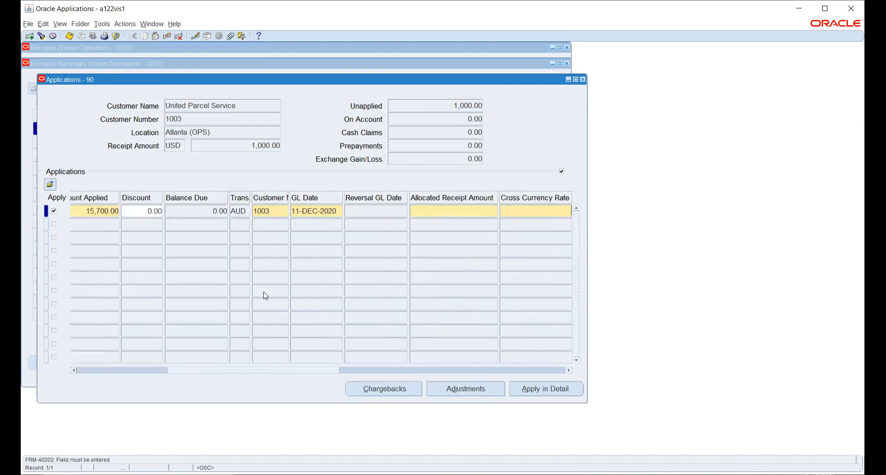
click(472, 211)
text(1000)
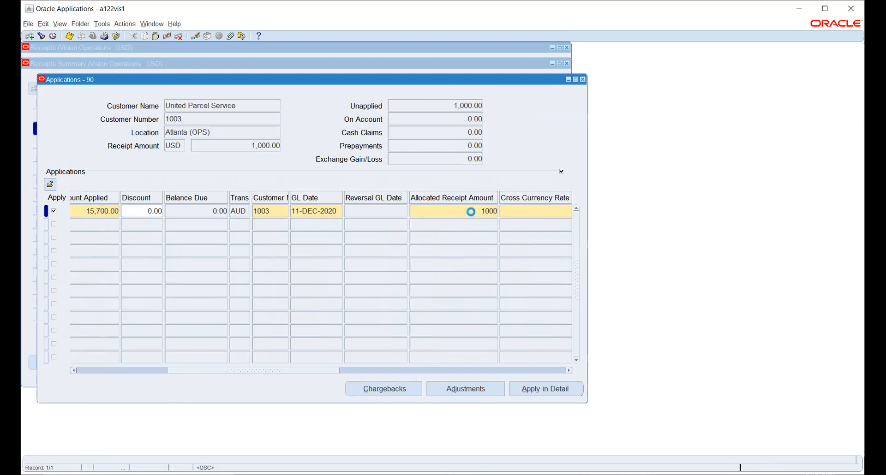
key(Tab)
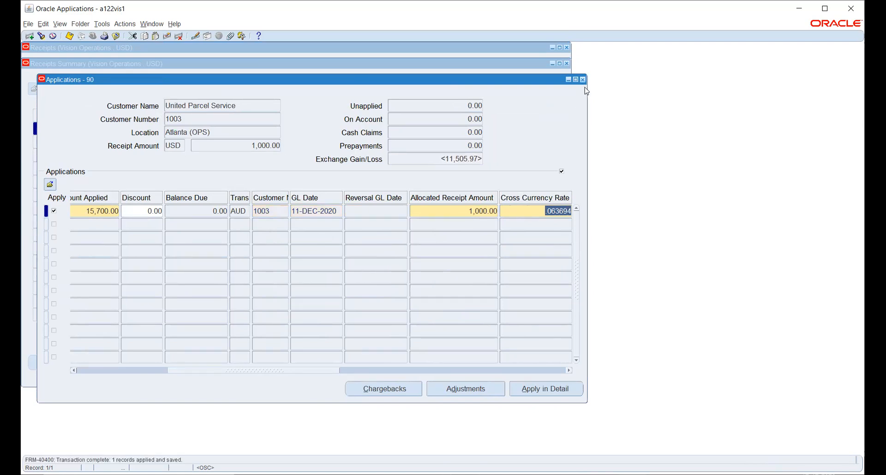
click(583, 80)
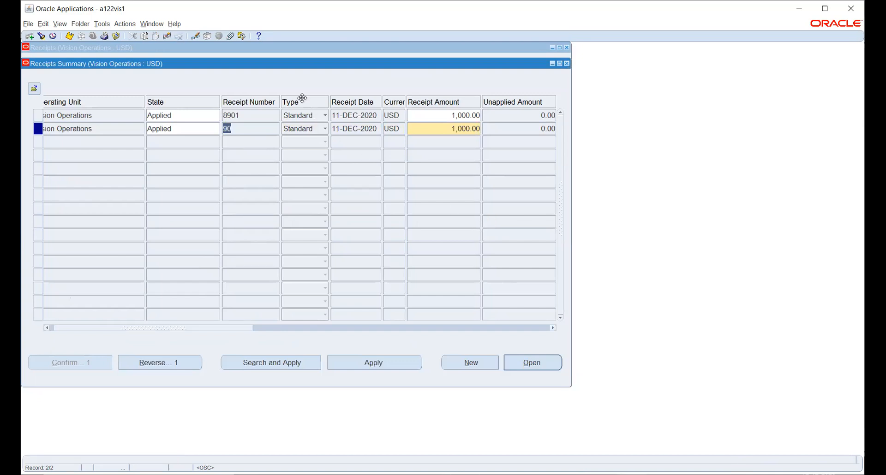
Step: Save and close the Receipts Summary, then save receipt 90
key(ctrl+s)
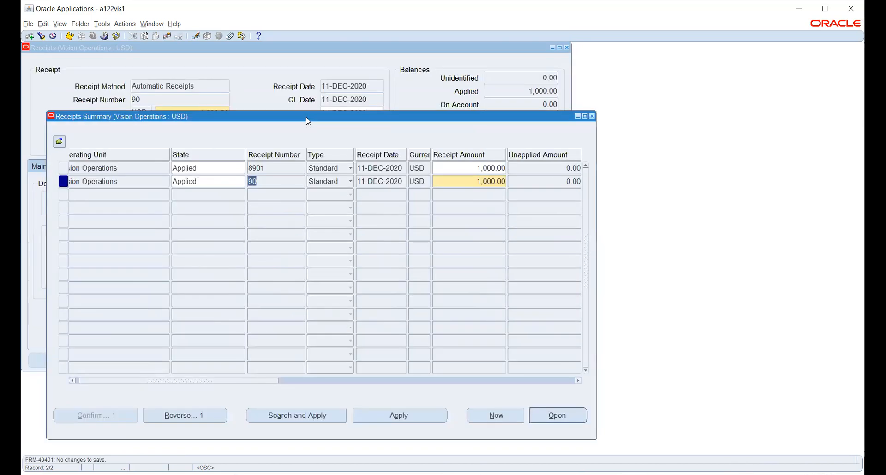
click(592, 117)
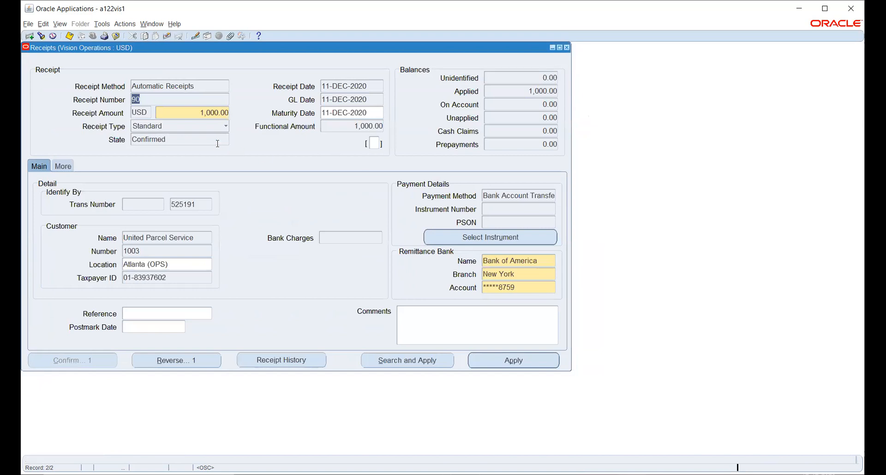
click(202, 142)
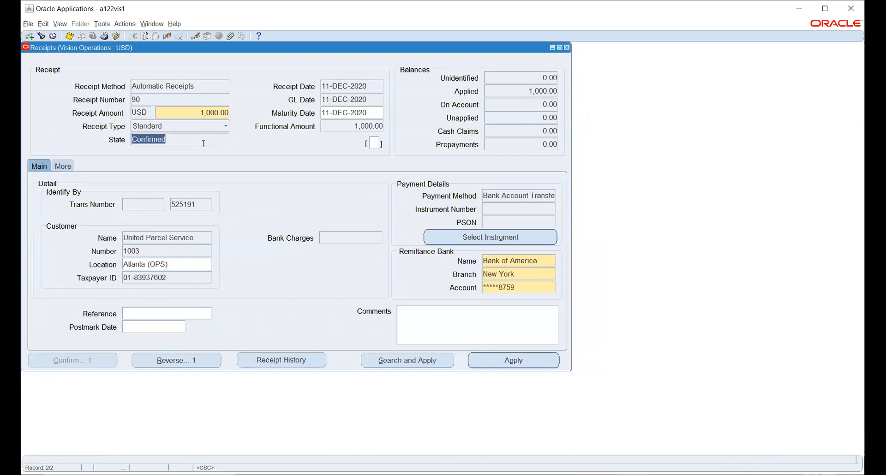
key(ctrl+s)
Step: Create final accounting posted to GL for receipt 90, then view its accounting entries
click(102, 25)
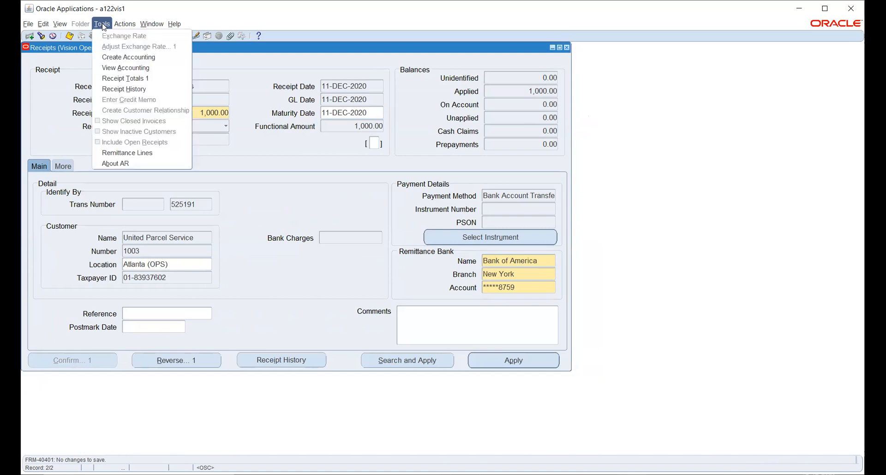
click(133, 57)
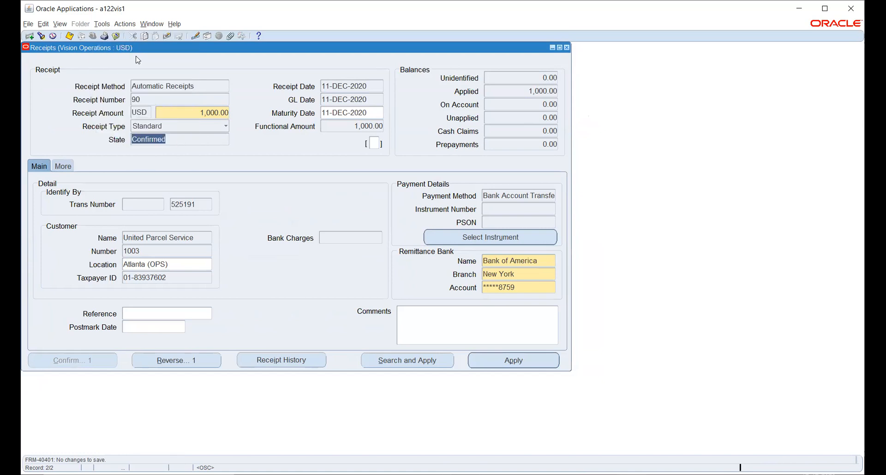
click(270, 272)
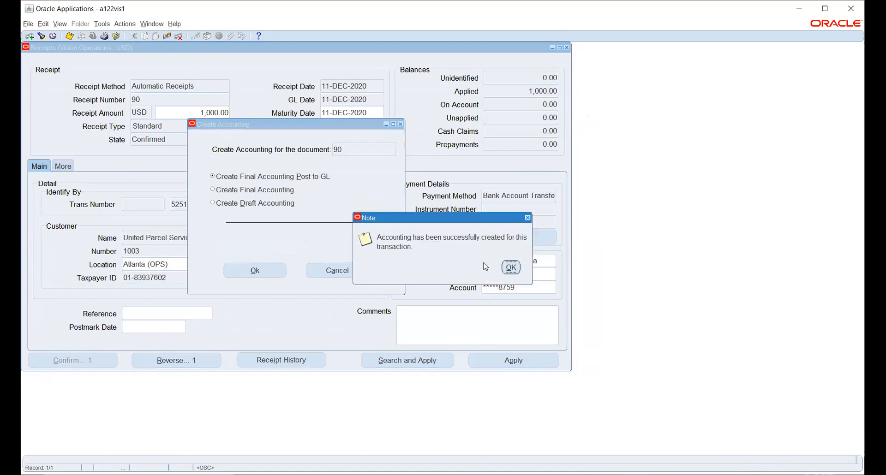
click(510, 267)
click(101, 24)
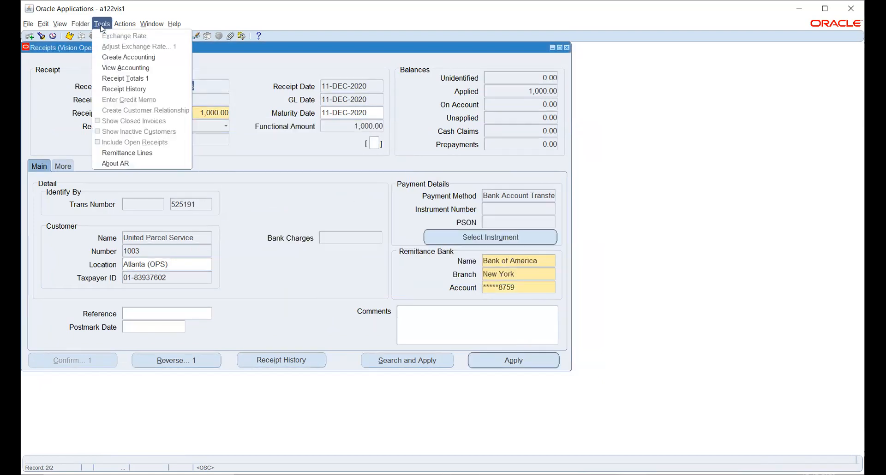
click(126, 68)
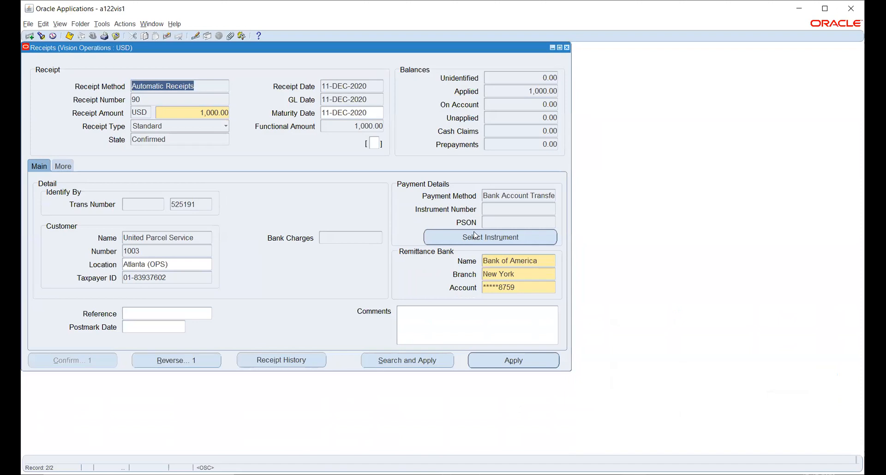
Step: Leave receipt 90, open and close the Remittances form, then reopen Receipts from the Navigator
click(474, 233)
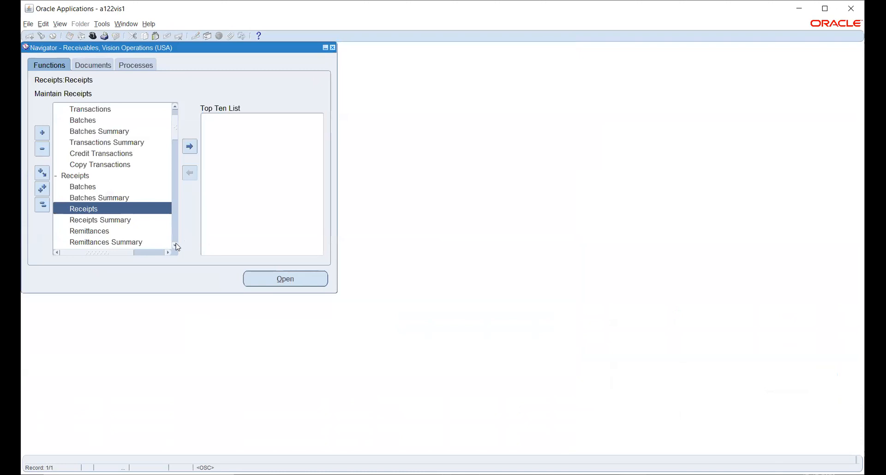
scroll(177, 247, down, 5)
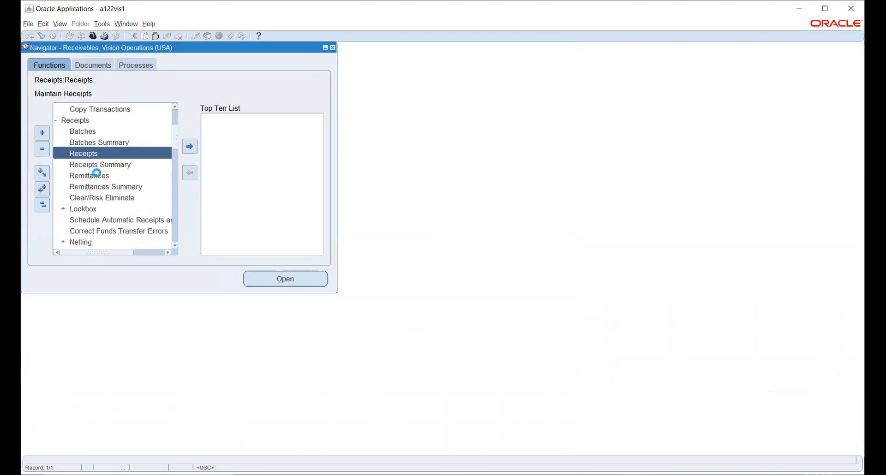
click(97, 174)
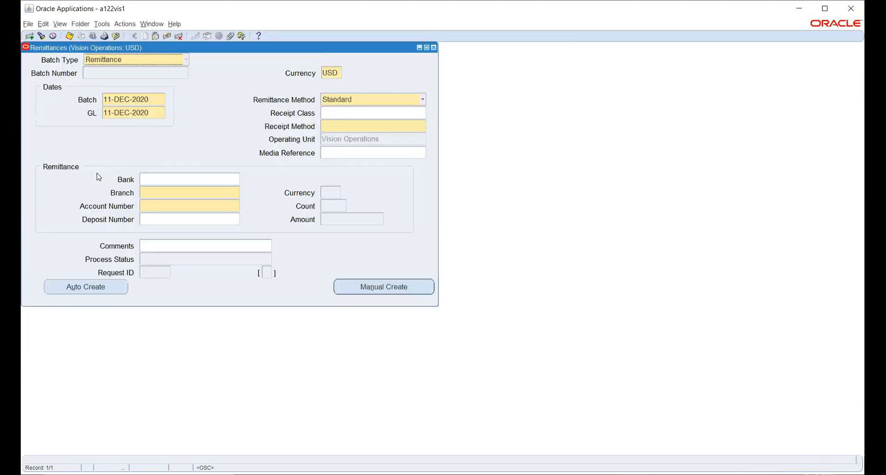
click(375, 111)
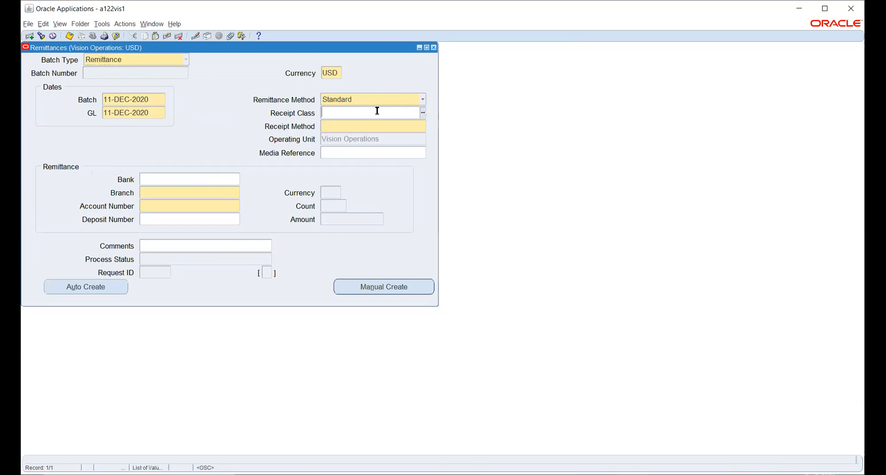
key(F4)
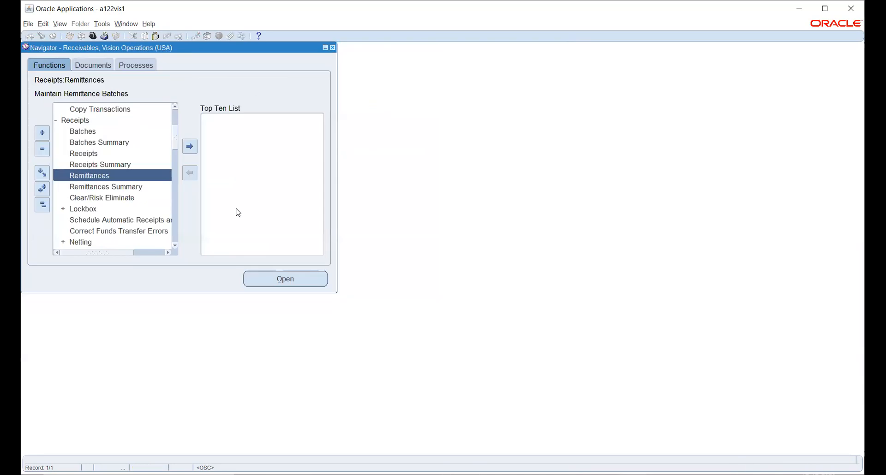
double_click(100, 152)
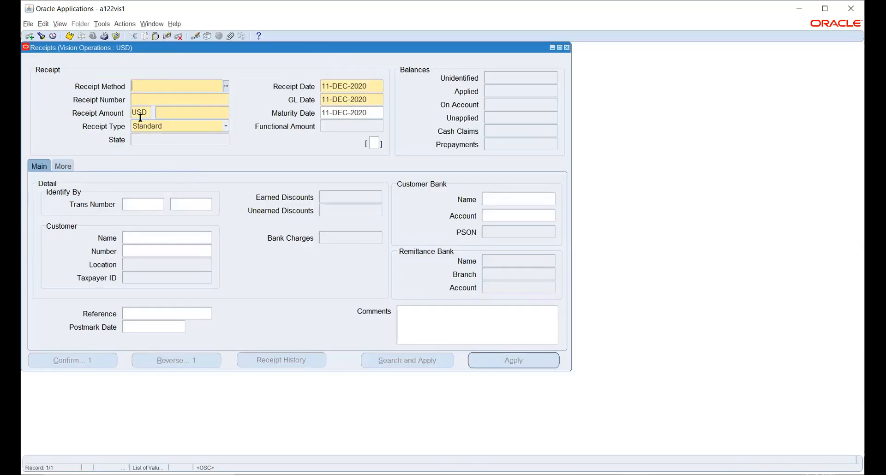
Step: Find receipt 90 by entering 90 as both the starting and ending receipt number
click(41, 37)
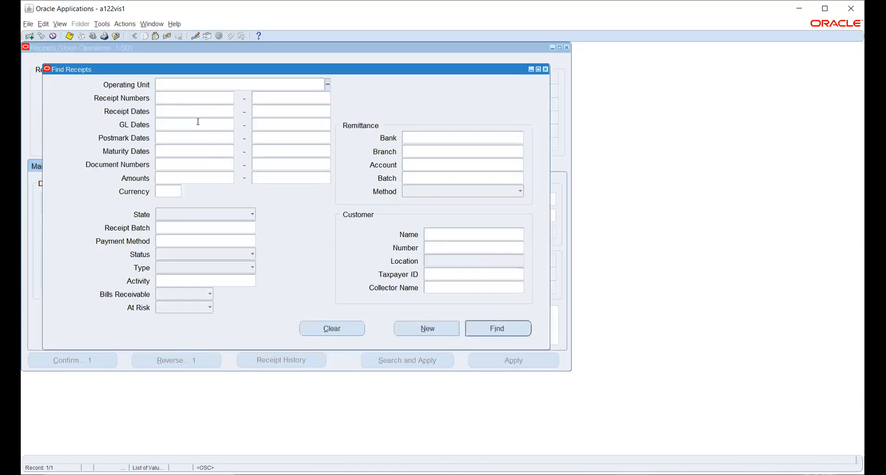
click(182, 98)
text(90)
key(Tab)
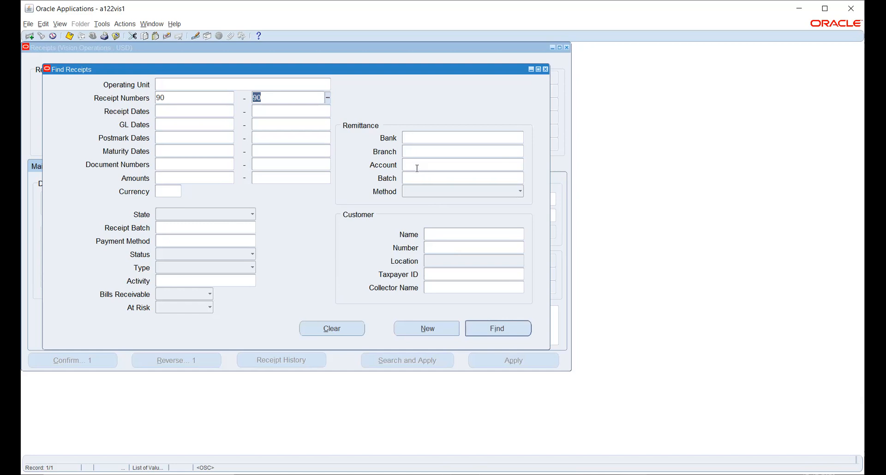
click(499, 329)
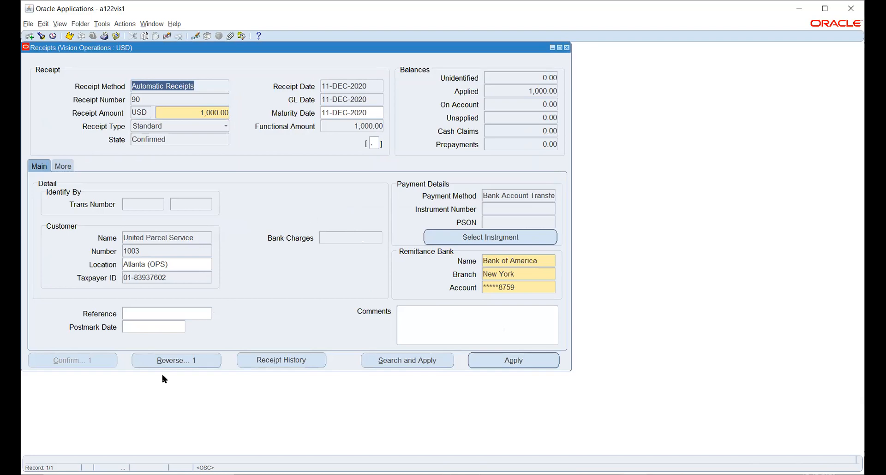
Step: Maximize the Oracle Applications window and bring it back into focus
click(825, 9)
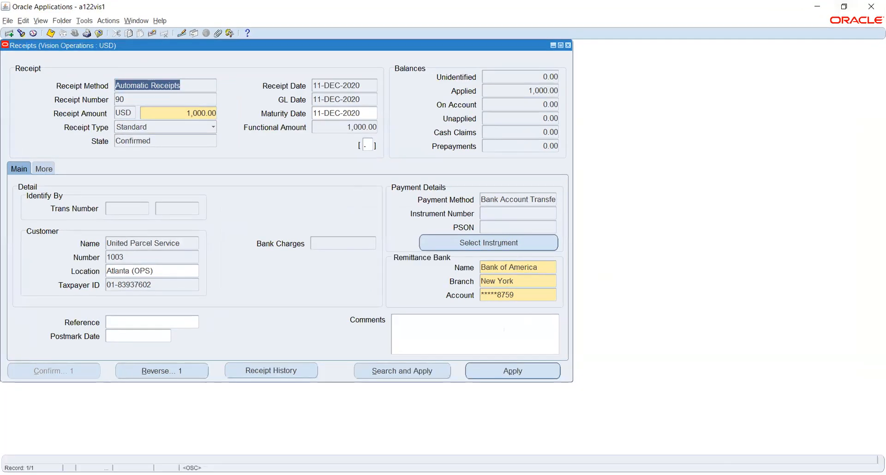
key(alt+Tab)
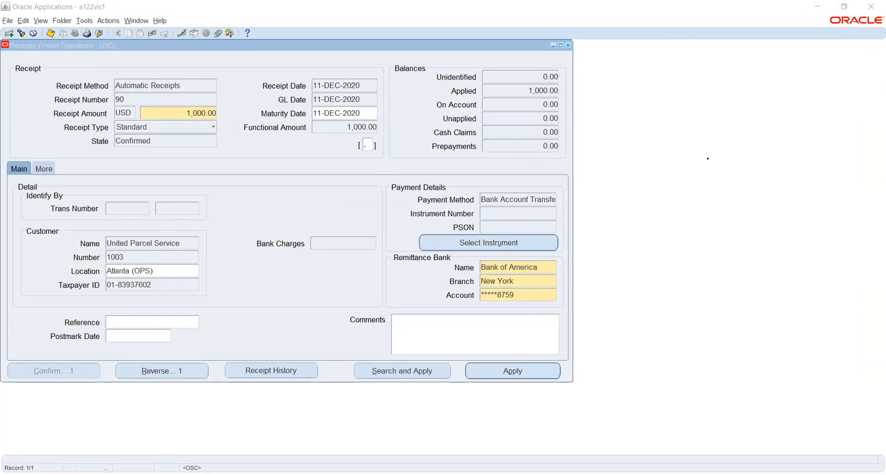
click(724, 13)
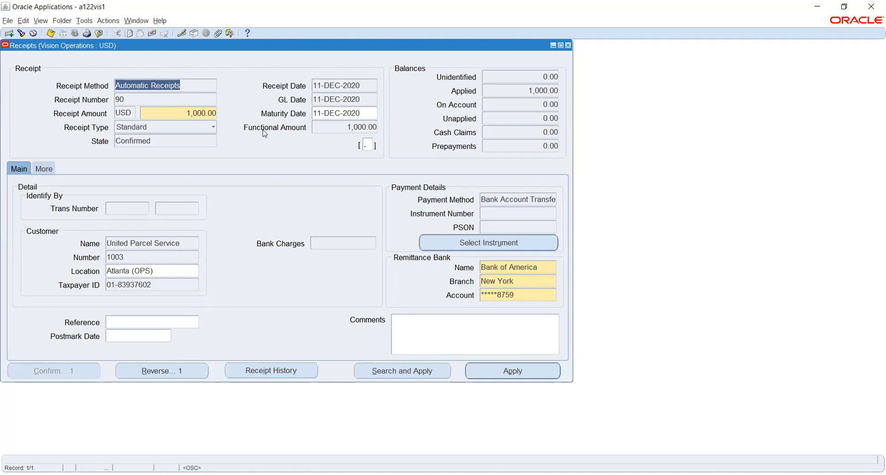
Step: Try the Remittance Bank Name list, dismiss the missing-instrument error, and close the Receipts form
click(545, 268)
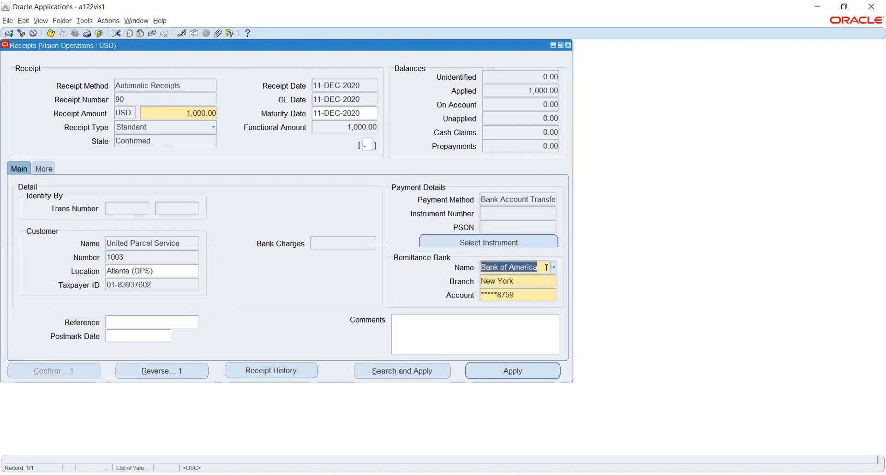
key(ctrl+l)
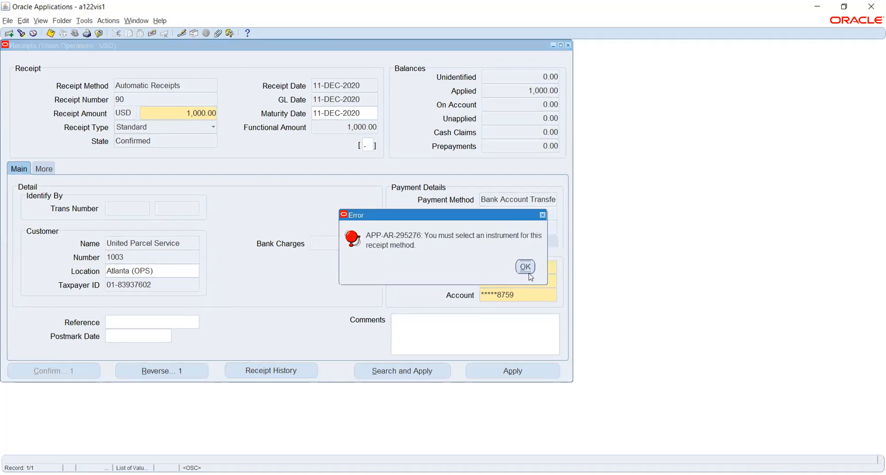
click(525, 267)
click(448, 274)
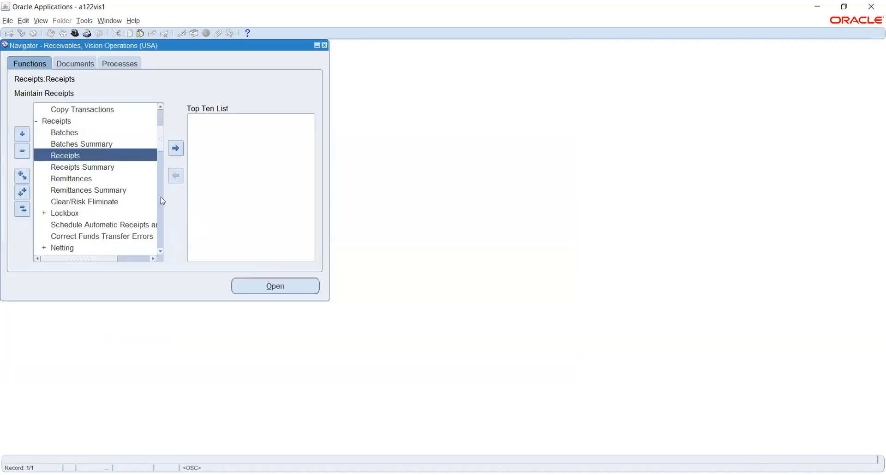
Step: In Remittances, enter Bank of America as the bank, then clear it after the invalid-value error
click(88, 177)
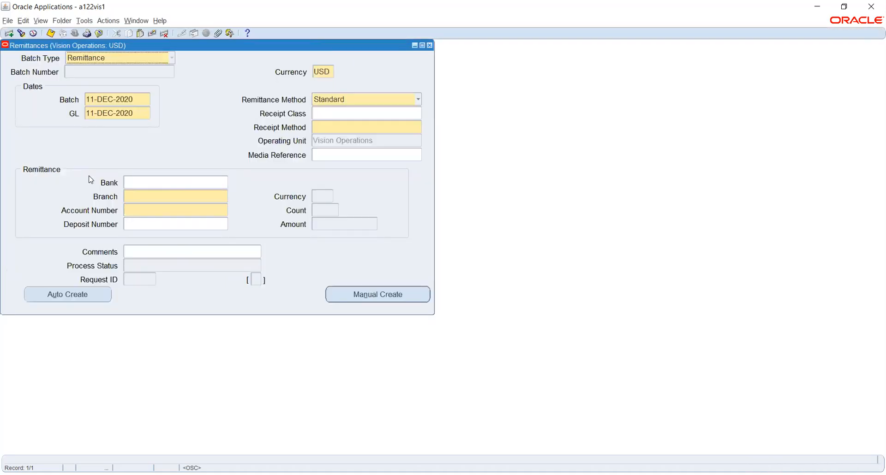
click(163, 181)
text(Bank of America)
key(Tab)
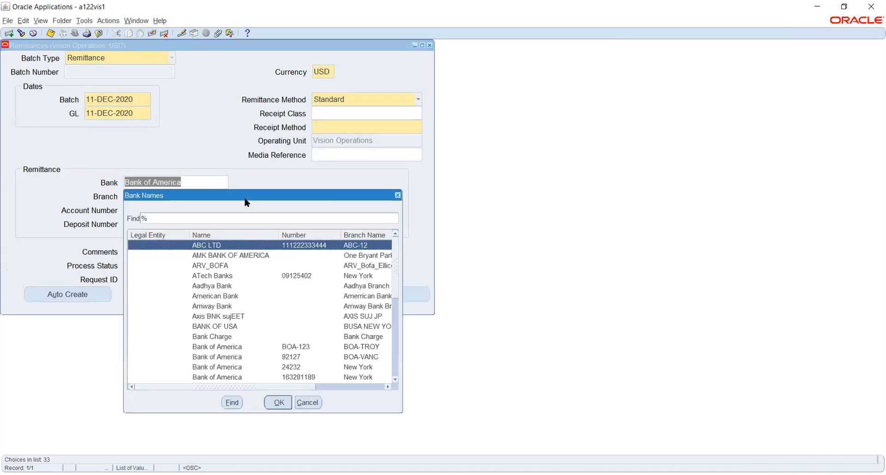
click(308, 403)
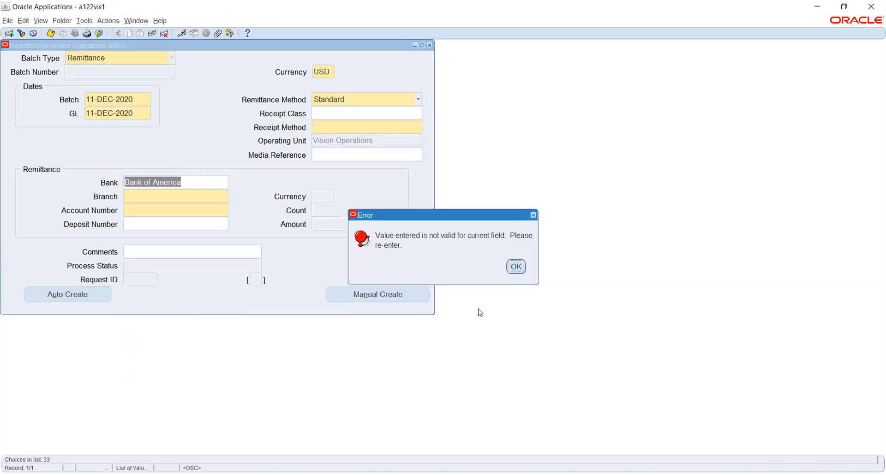
click(516, 266)
key(BackSpace)
click(397, 116)
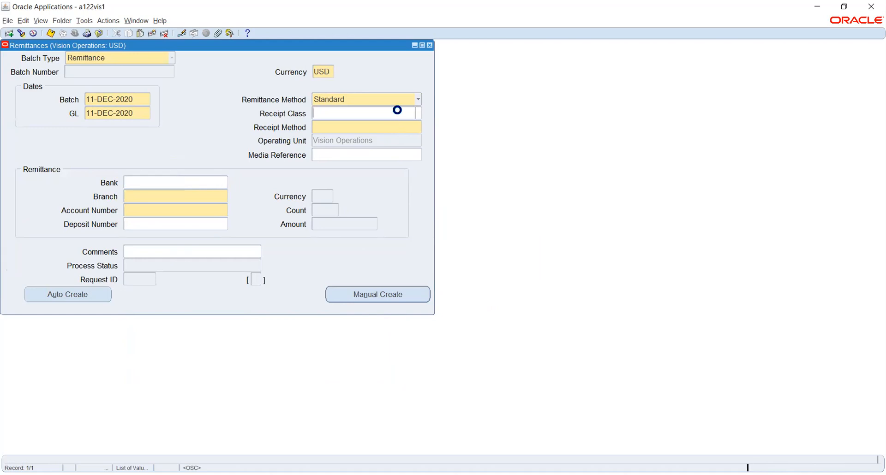
click(419, 113)
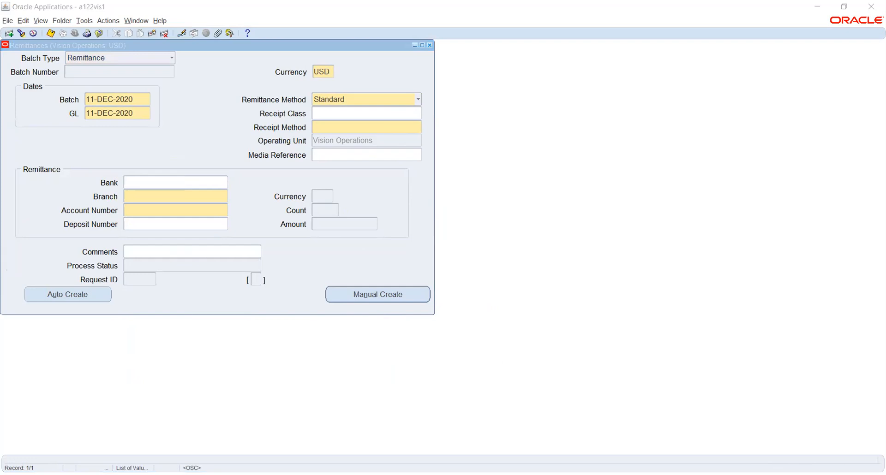
Step: Set the remittance receipt class to Automatic Receipts
text(a)
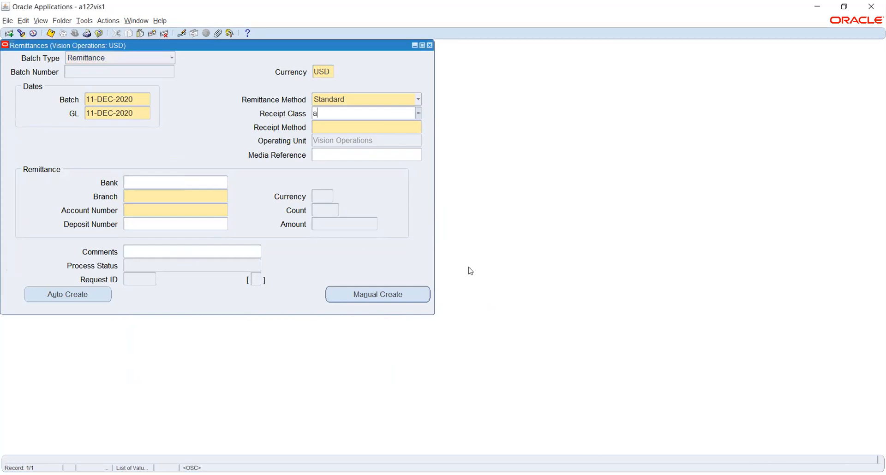
text(uto)
key(Tab)
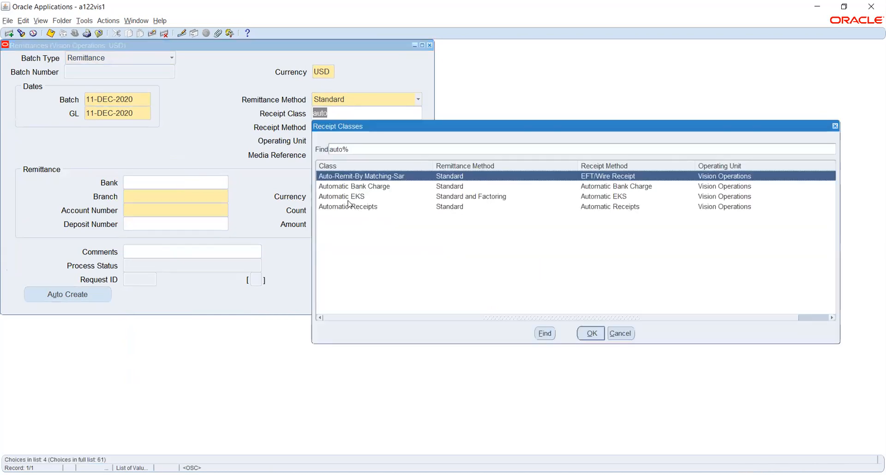
click(350, 208)
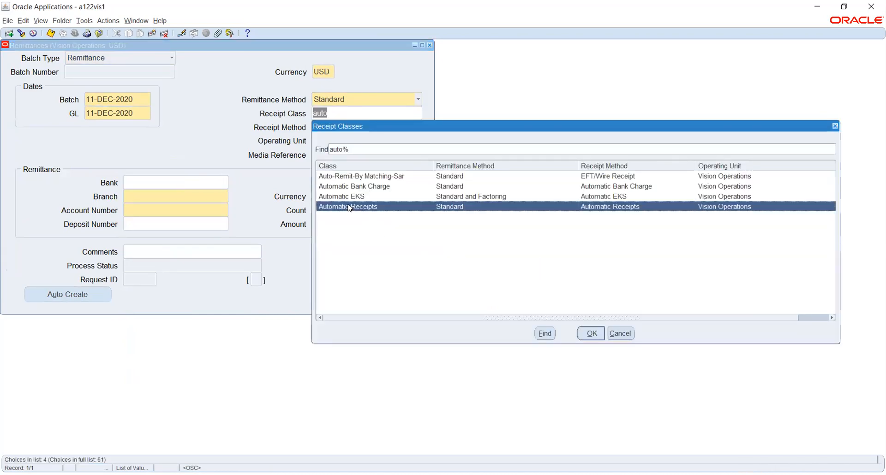
click(591, 334)
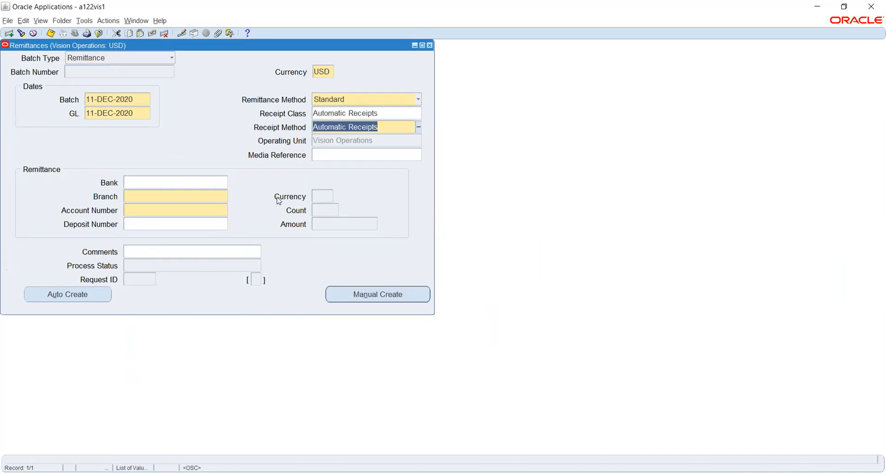
Step: Fill in Bank of America, New York branch, with its Operating Account, and start Auto Create
click(190, 182)
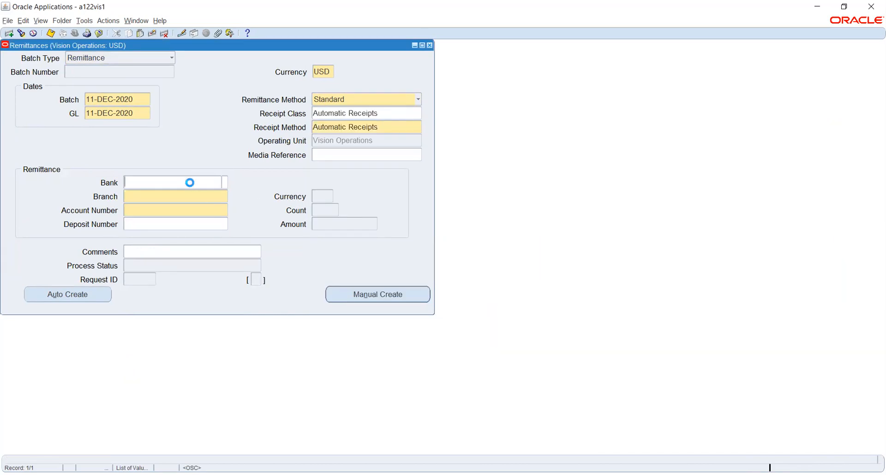
click(224, 183)
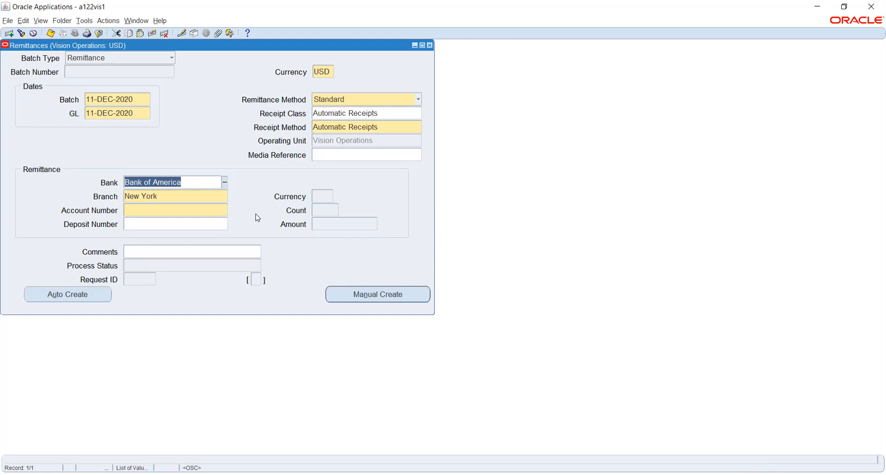
click(213, 209)
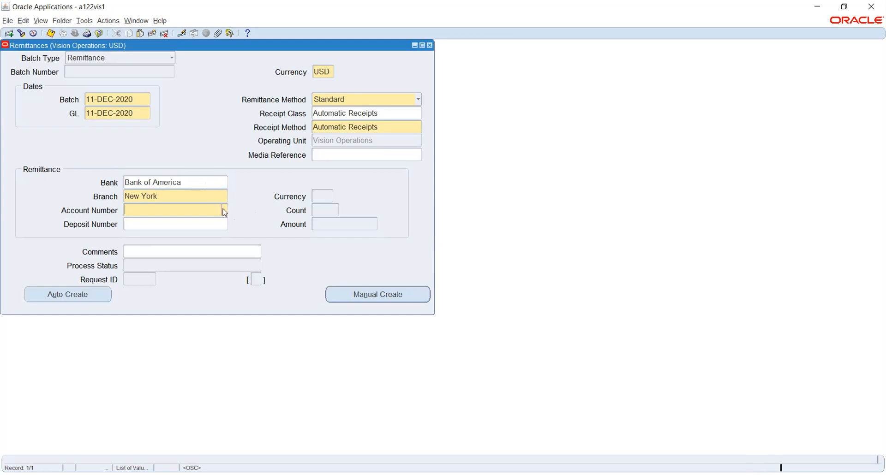
click(225, 211)
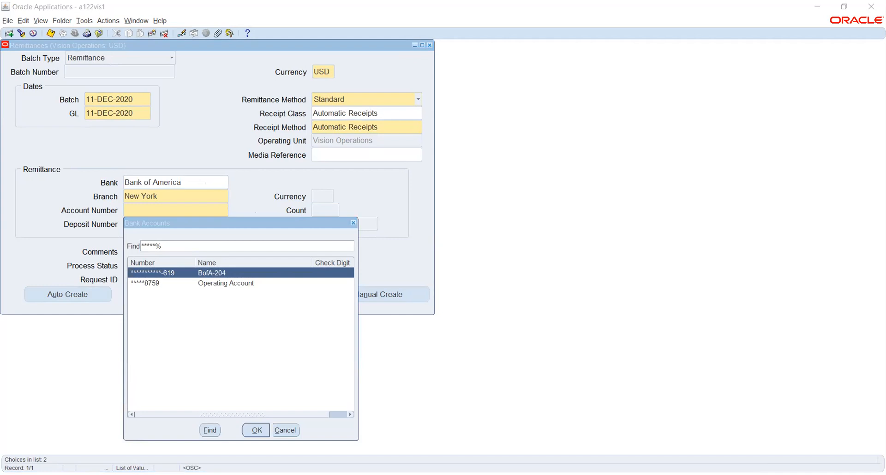
click(249, 284)
click(257, 430)
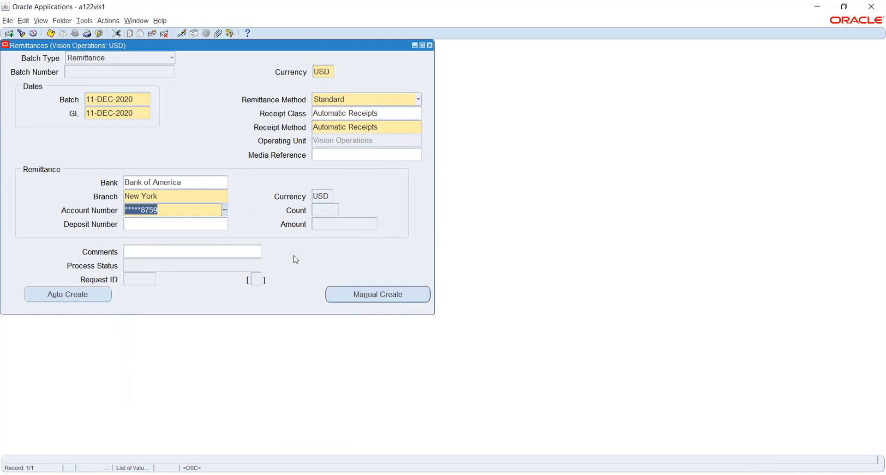
click(72, 293)
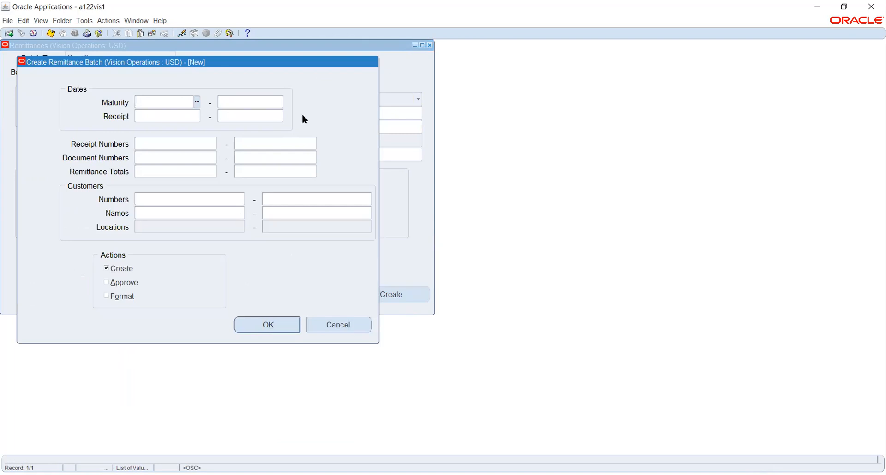
Step: Remove the mistyped 90 from the receipt date, leaving the date range empty
click(178, 116)
text(90)
key(Tab)
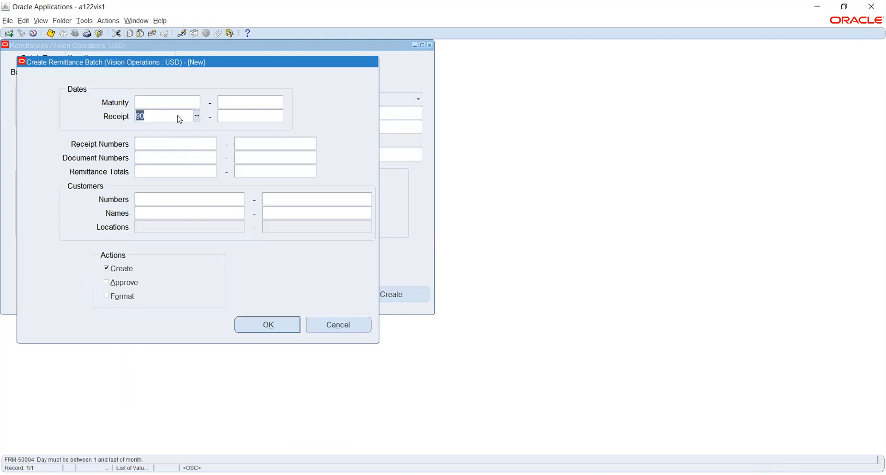
key(BackSpace)
click(197, 118)
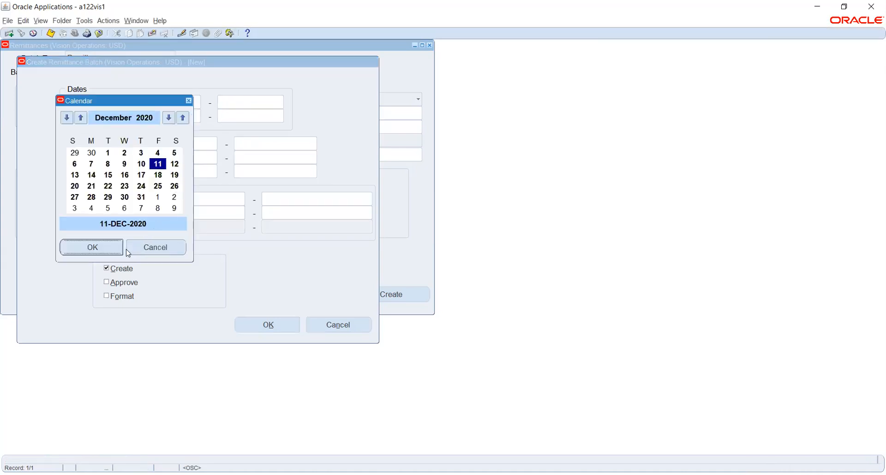
click(139, 247)
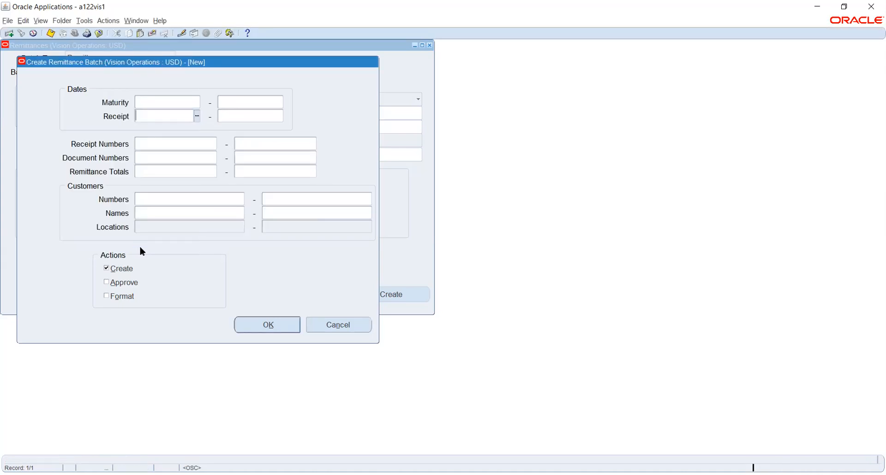
Step: Set the receipt number range from 90 to 90 and move the dialog aside
click(192, 143)
text(90)
key(Tab)
text(90)
key(Tab)
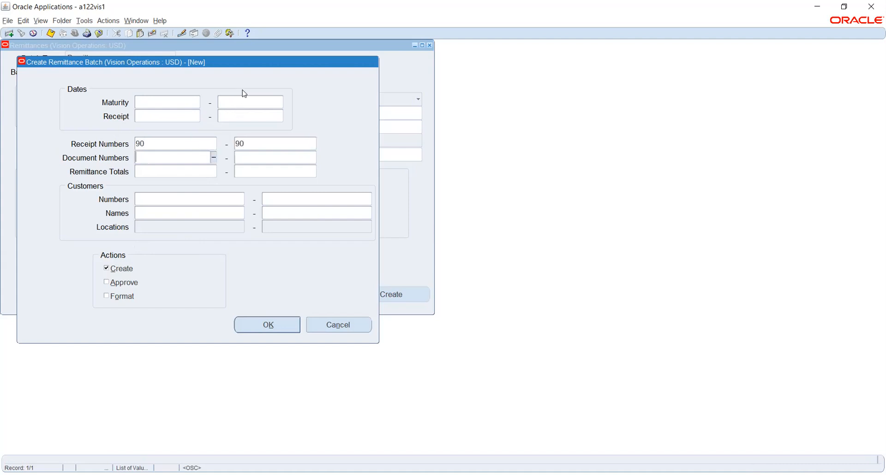
drag(262, 64, 676, 111)
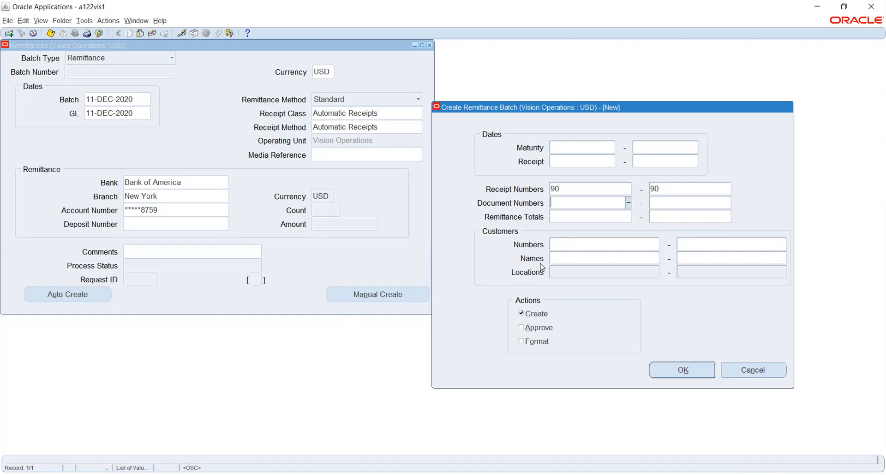
Step: Create remittance batch 1256 with Approve and Format both selected
click(522, 328)
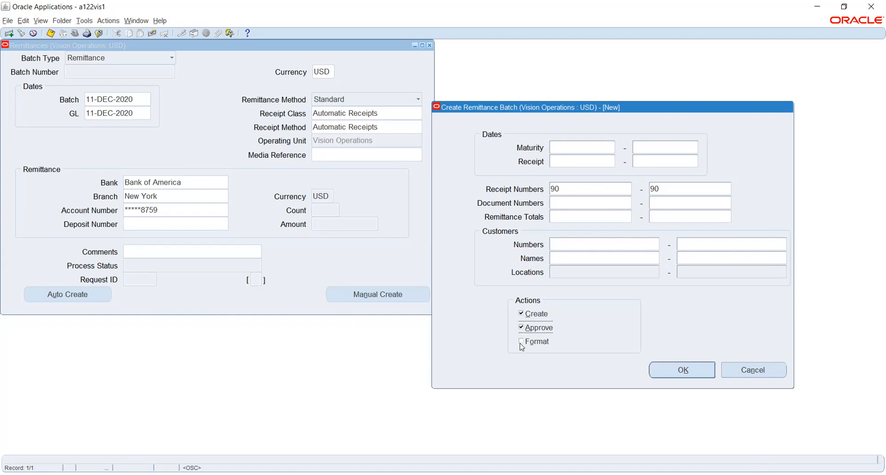
click(522, 342)
click(659, 370)
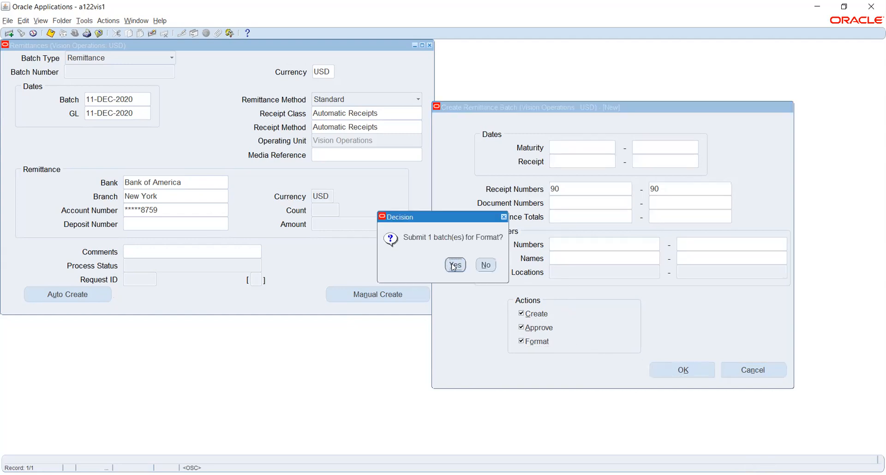
click(452, 262)
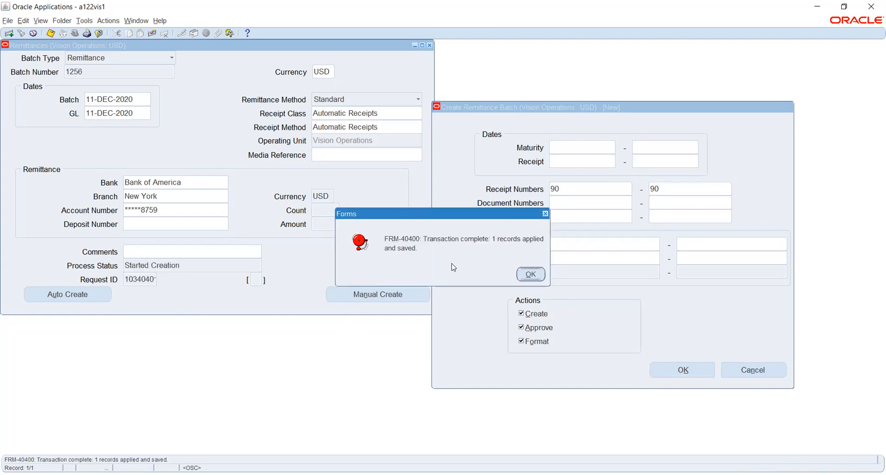
click(530, 274)
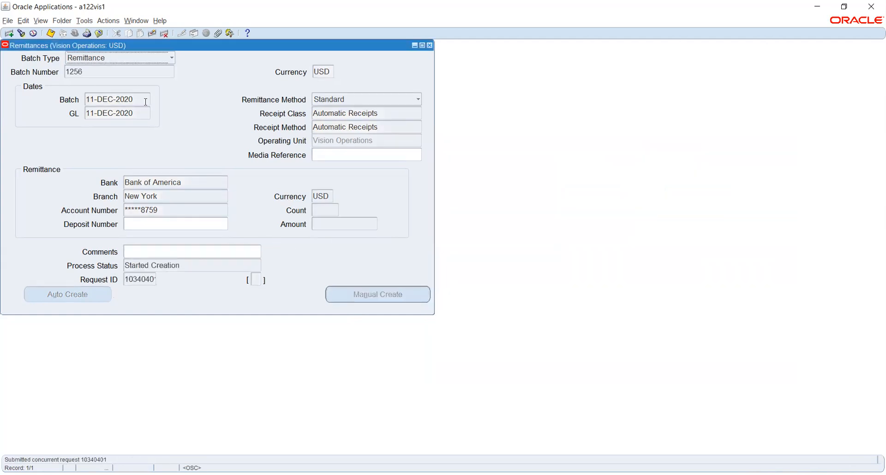
click(131, 71)
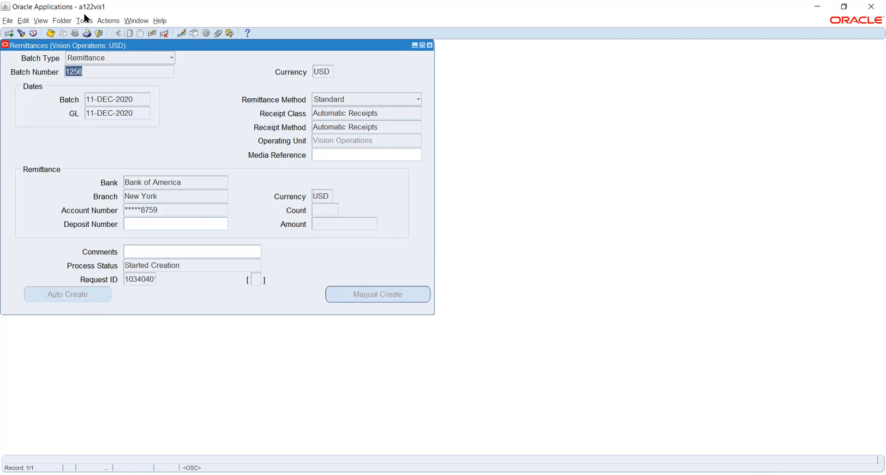
Step: Open View > Requests and find all my recent concurrent requests
click(37, 20)
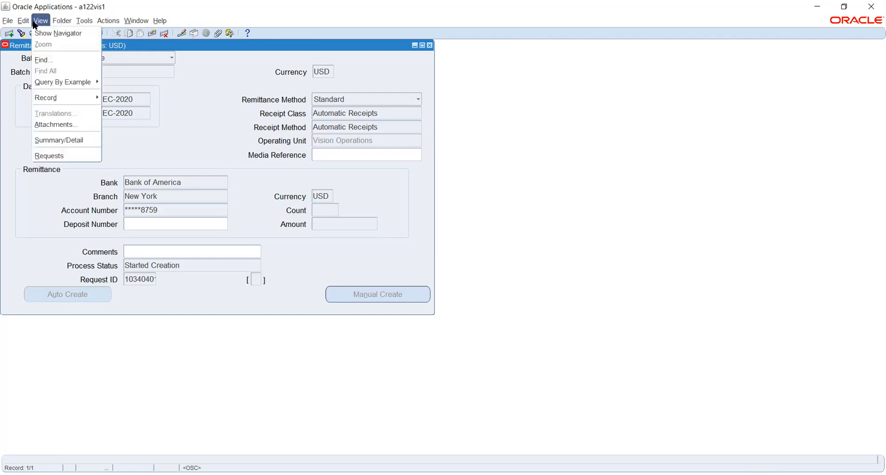
click(65, 154)
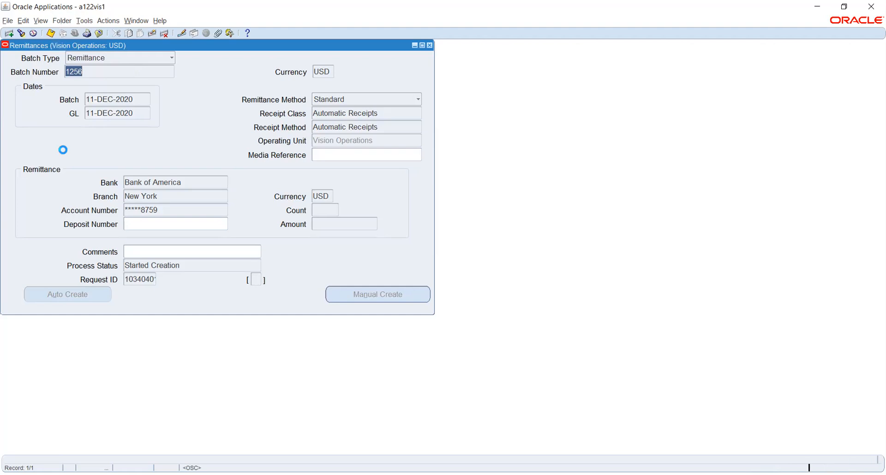
click(359, 318)
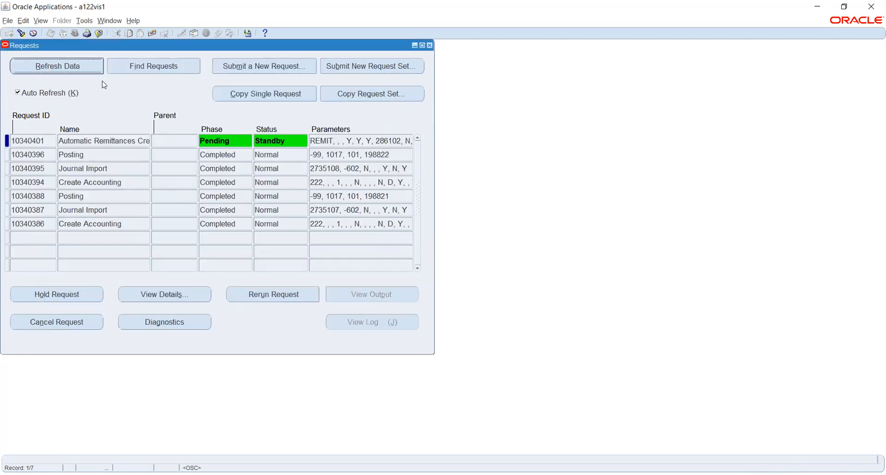
Step: Refresh the request list until request 10340403 runs and completes
click(88, 67)
click(91, 70)
click(82, 65)
click(99, 69)
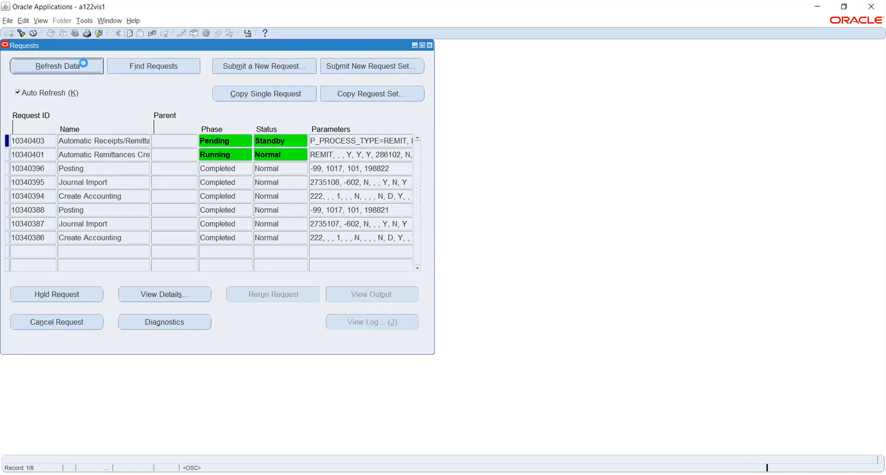
click(89, 68)
click(88, 67)
click(92, 70)
click(84, 67)
click(88, 70)
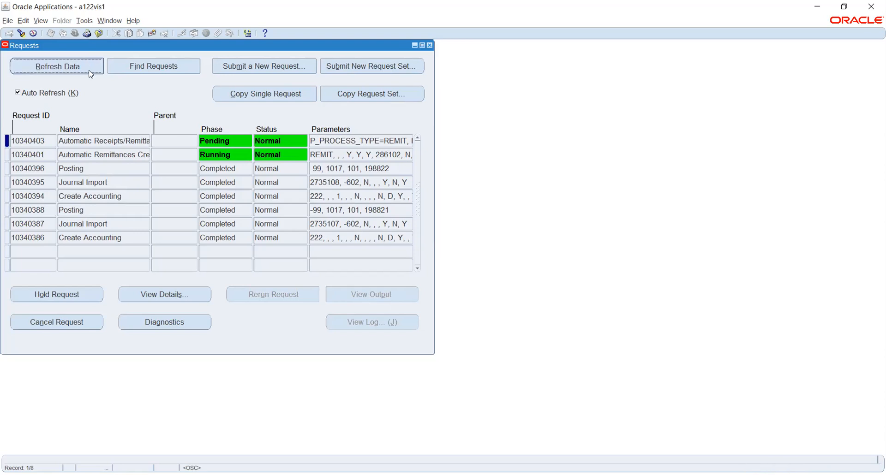
click(89, 70)
click(88, 70)
click(89, 70)
click(91, 68)
click(89, 66)
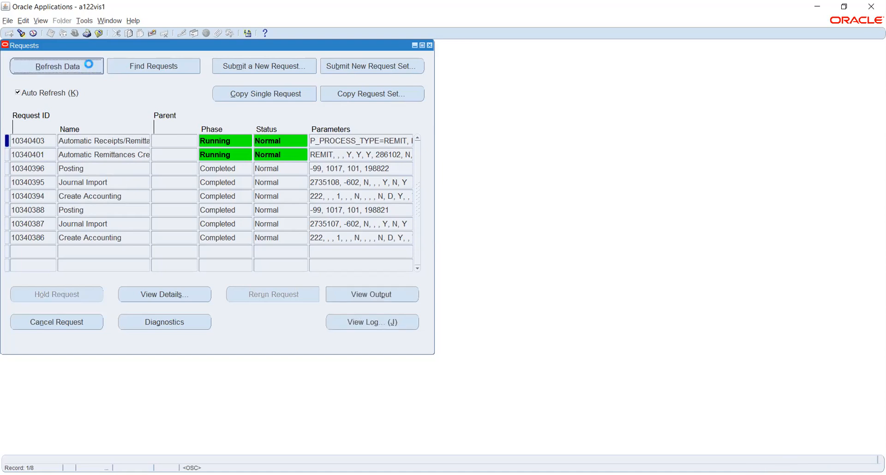
click(88, 65)
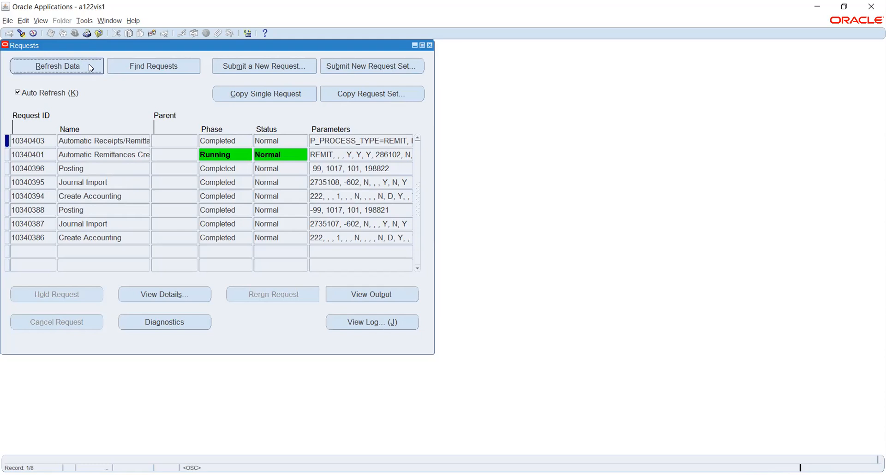
click(90, 65)
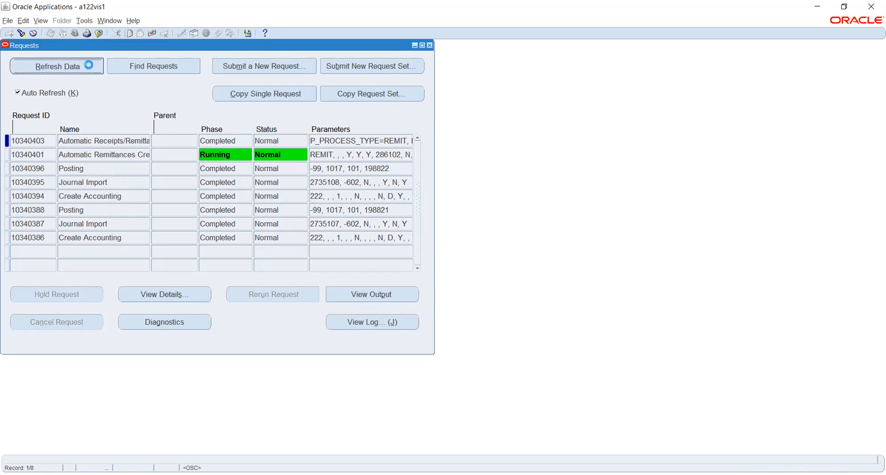
click(90, 67)
click(88, 65)
click(89, 66)
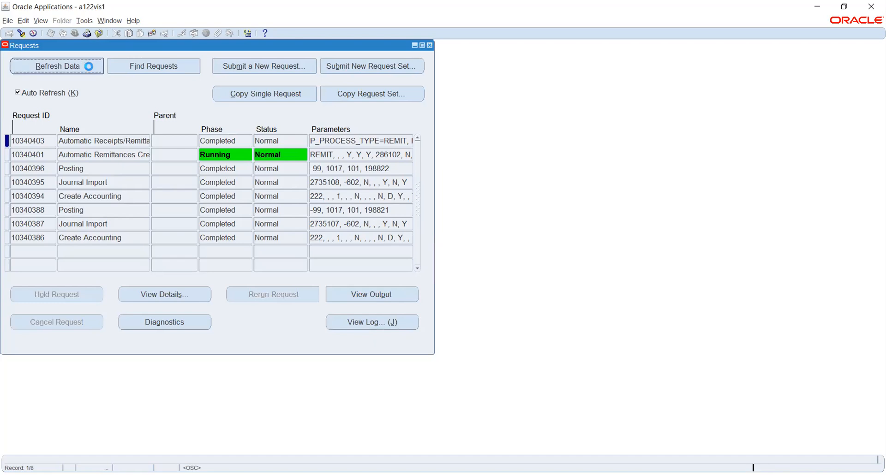
Step: Check requests 10340403 and 10340401, then refresh until Print Remittances 10340405 appears
click(135, 140)
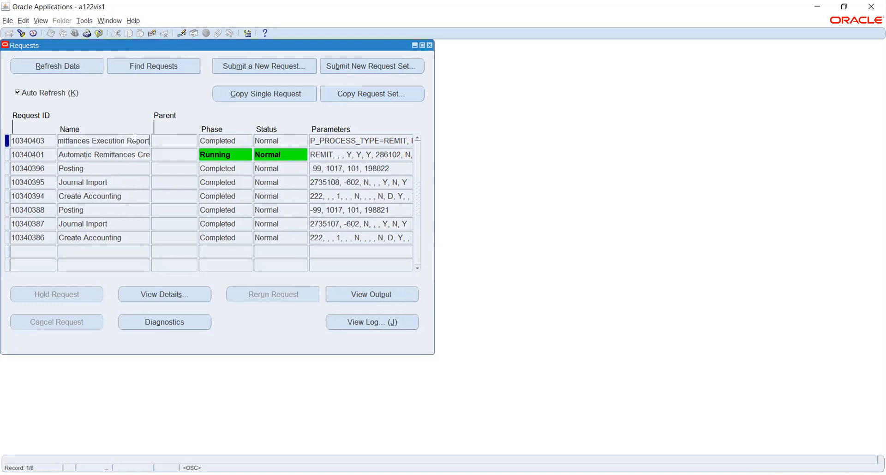
click(131, 155)
click(77, 69)
click(76, 69)
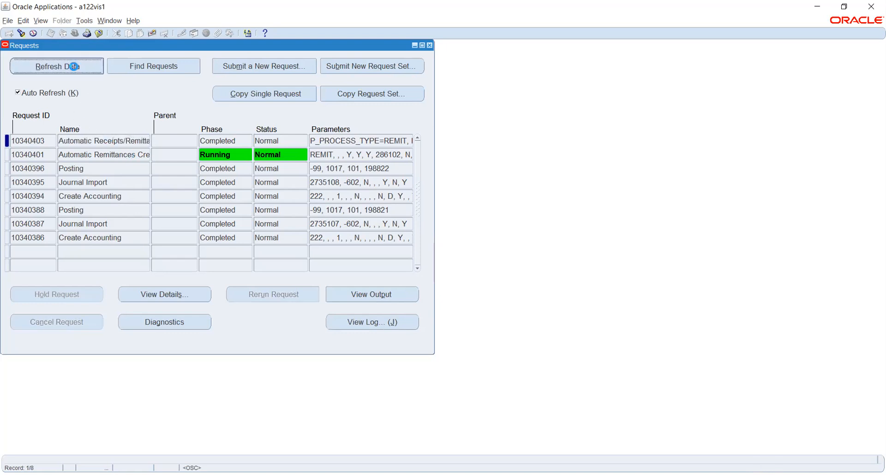
click(77, 70)
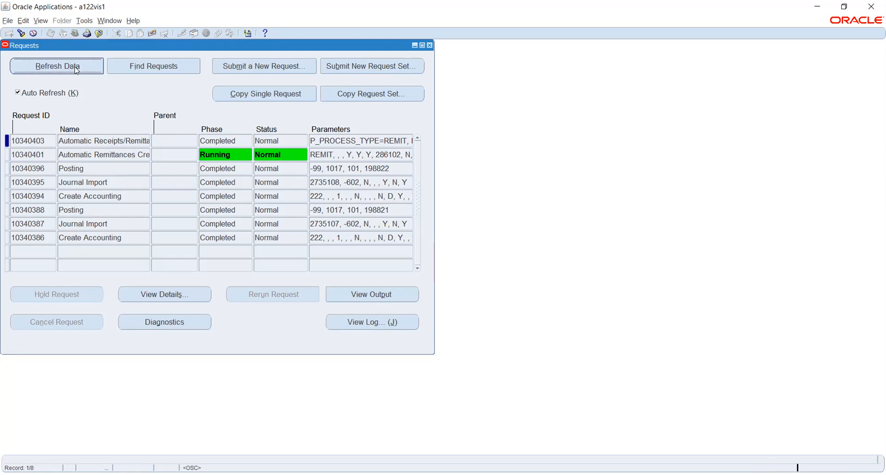
click(77, 70)
click(77, 69)
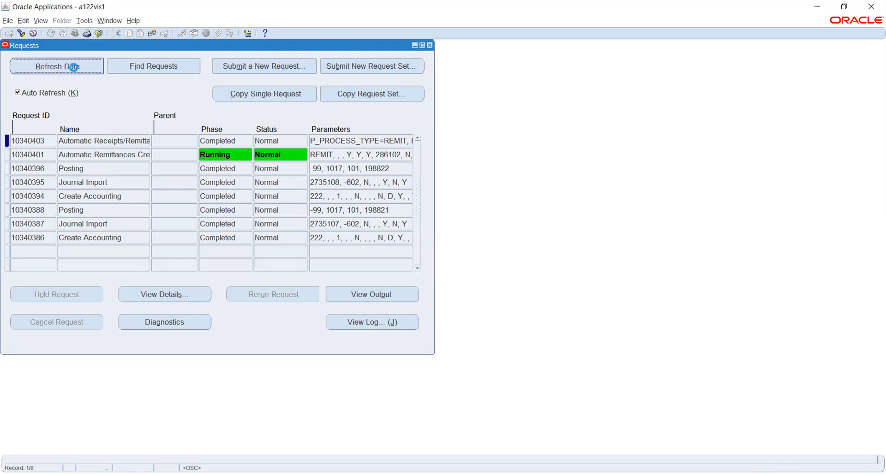
click(75, 68)
click(74, 67)
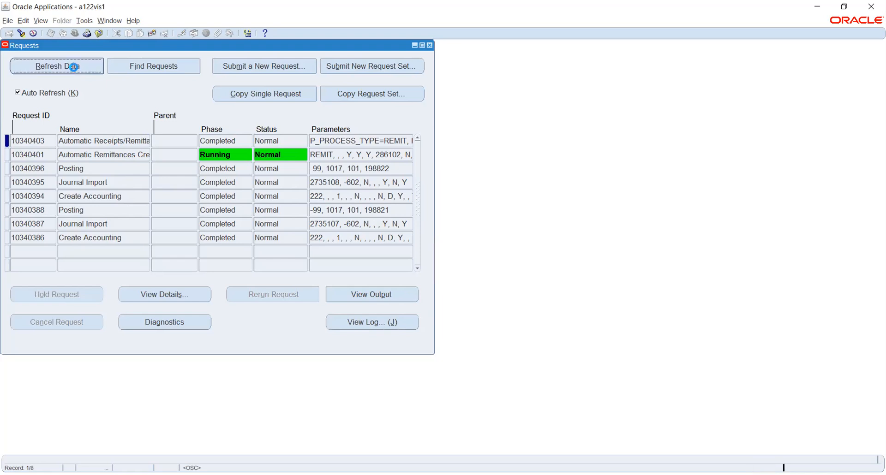
click(77, 69)
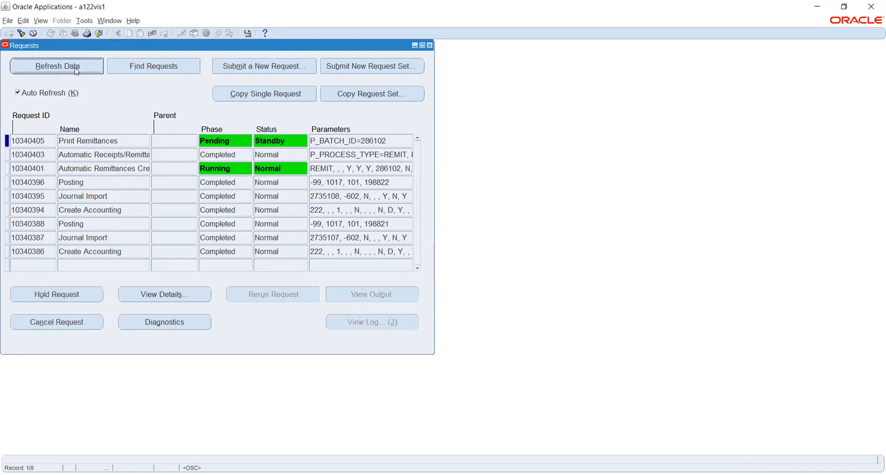
Step: Refresh as Print Remittances runs and completes, then until request 10340401 shows Completed, Normal
click(77, 69)
click(77, 69)
click(76, 69)
click(76, 69)
click(75, 69)
click(75, 68)
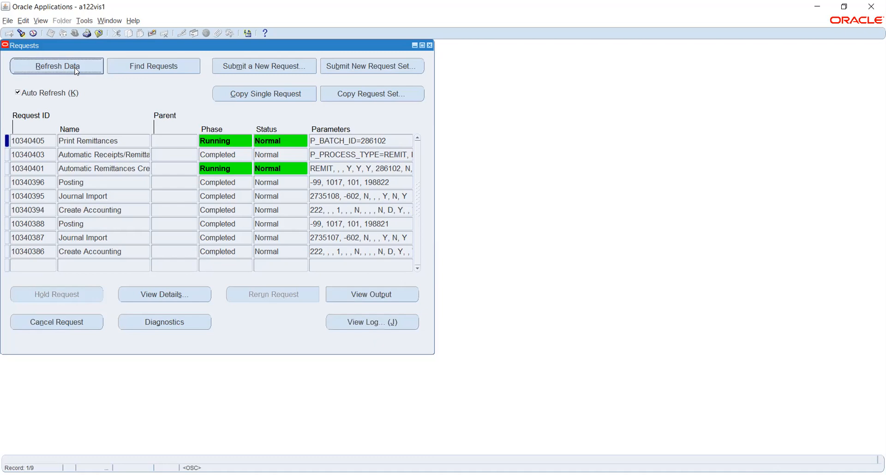
click(76, 69)
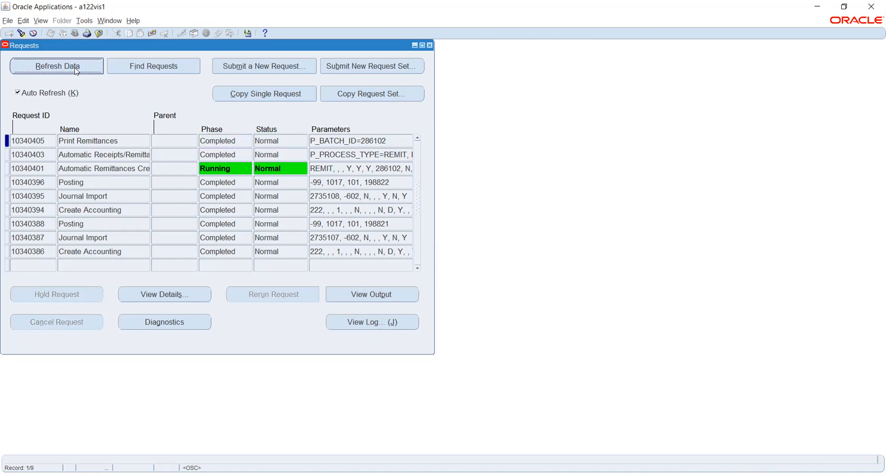
click(75, 69)
click(76, 69)
click(77, 69)
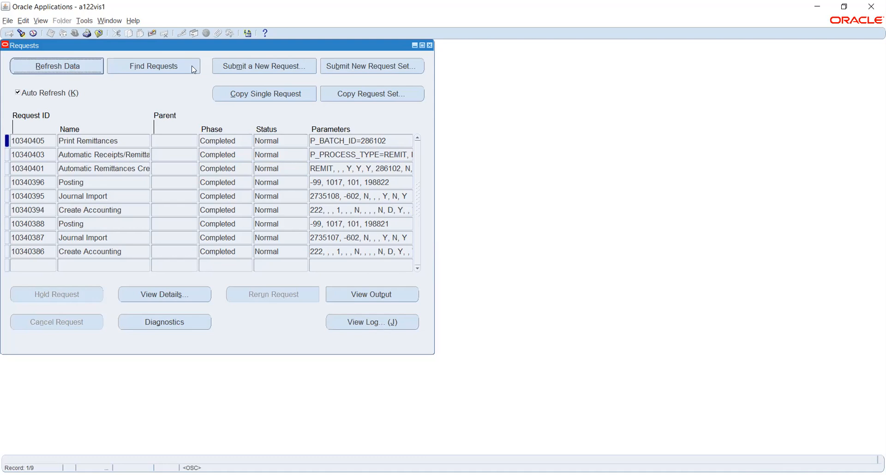
Step: Close the requests list, reopen Receipts, and query receipt 90
key(F4)
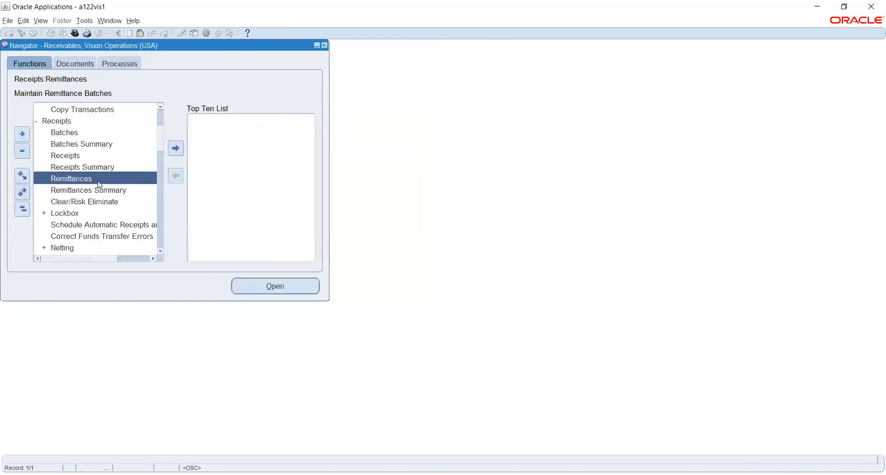
double_click(74, 155)
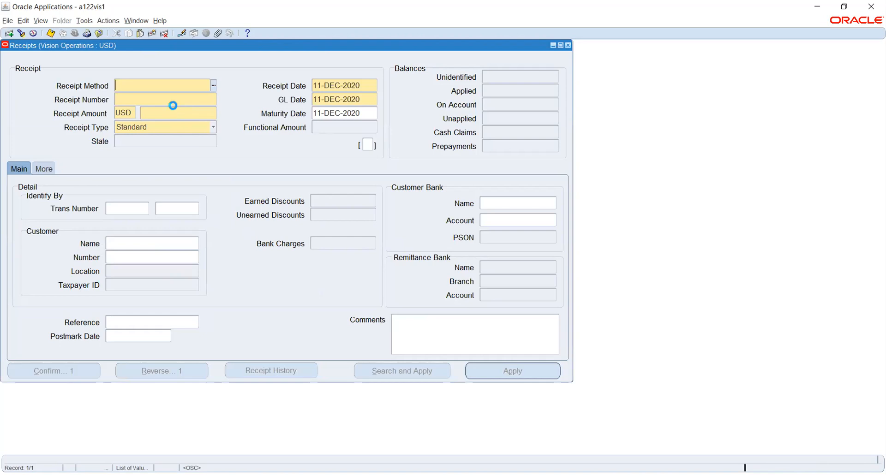
key(F11)
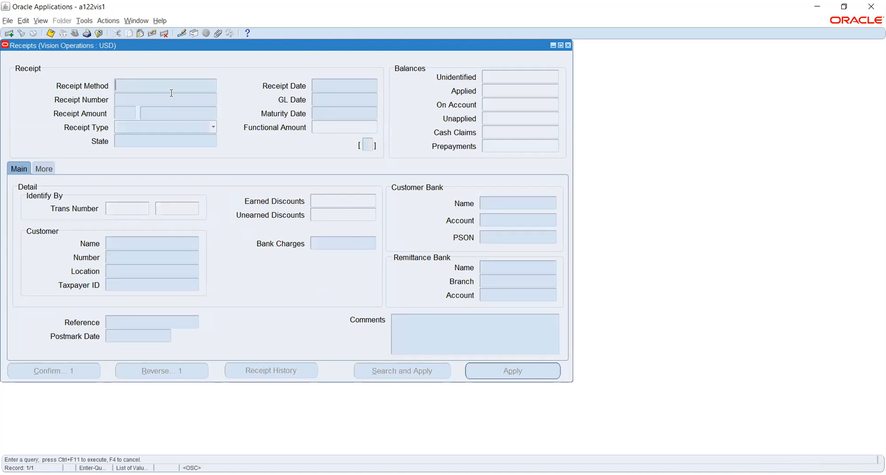
click(172, 100)
text(90)
key(ctrl+F11)
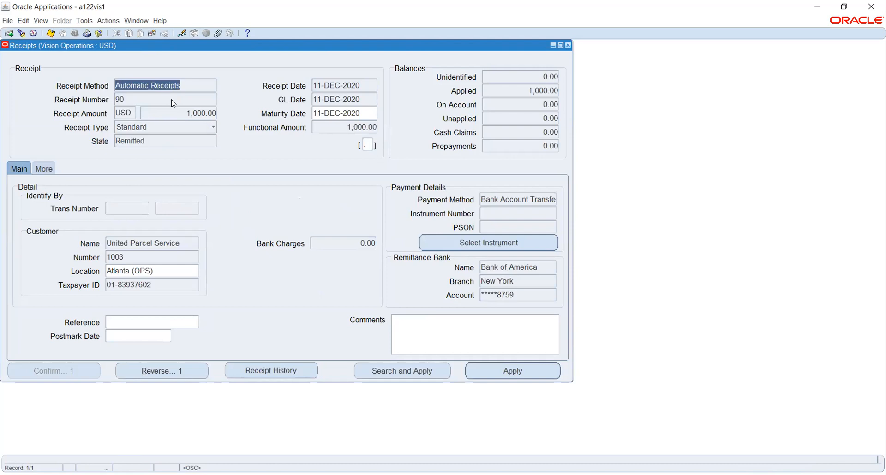
Step: Confirm receipt 90 is Remitted and try Create Accounting, which demands an instrument
click(157, 145)
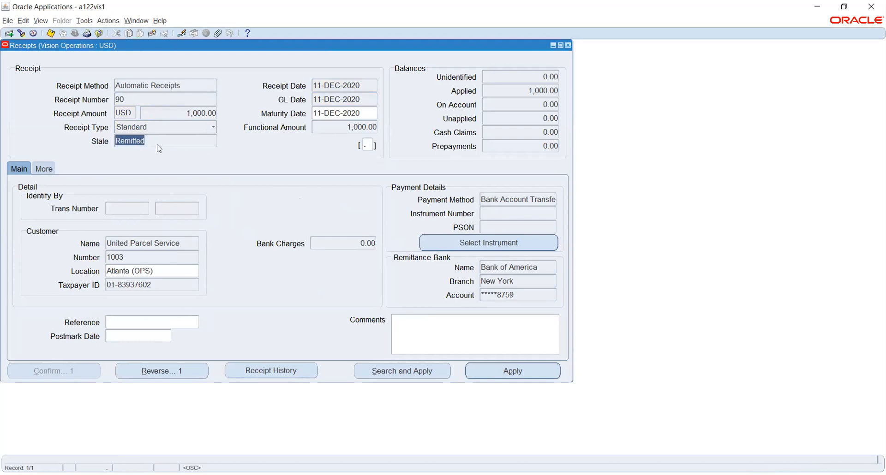
click(81, 20)
click(114, 57)
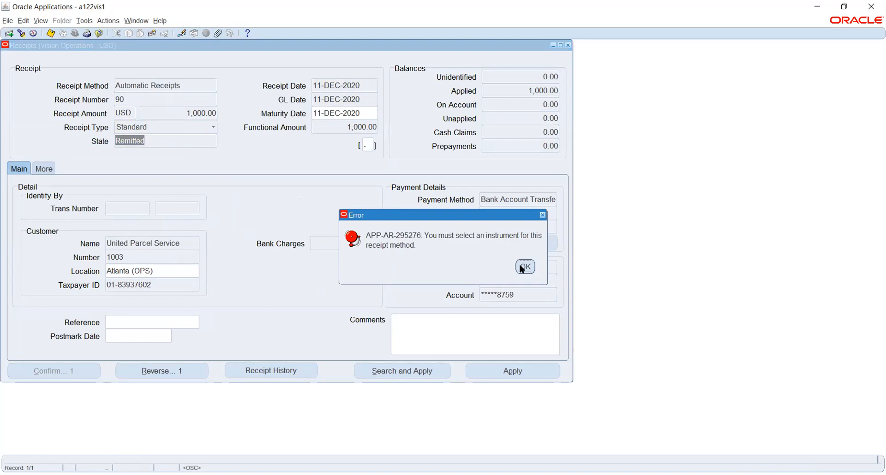
Step: Clear the missing-instrument error and apply the Deutsche Bank AG, Frankfurt account as receipt 90's instrument
click(522, 269)
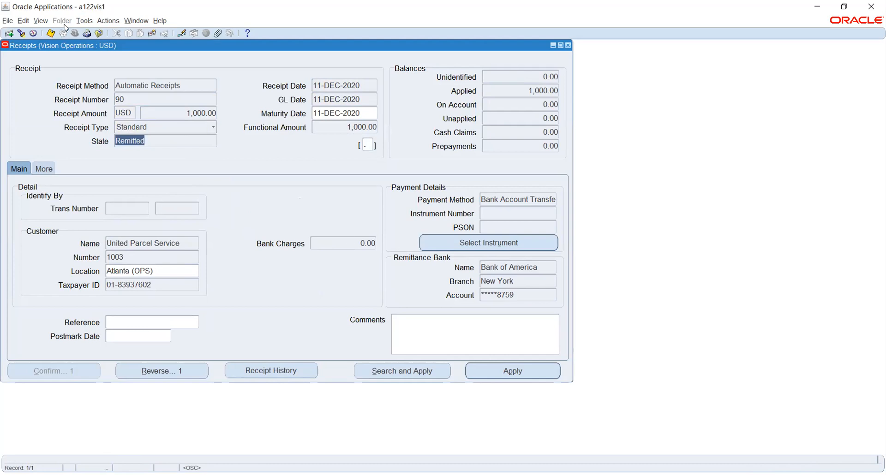
click(482, 240)
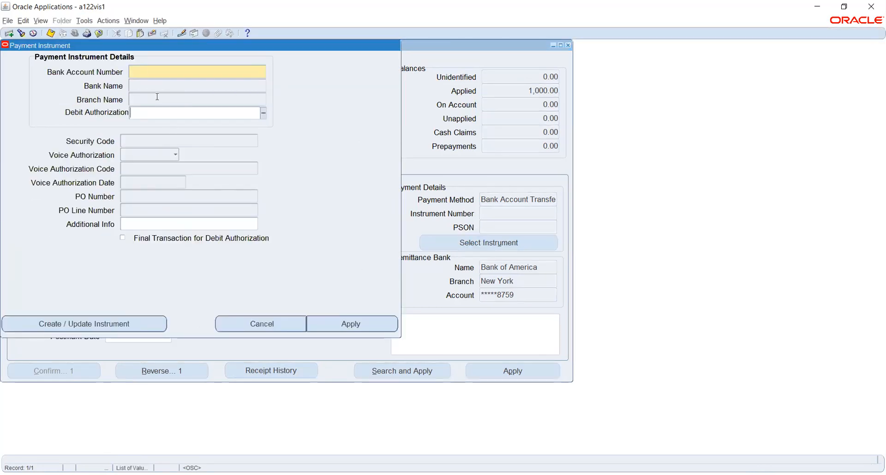
click(146, 74)
click(263, 73)
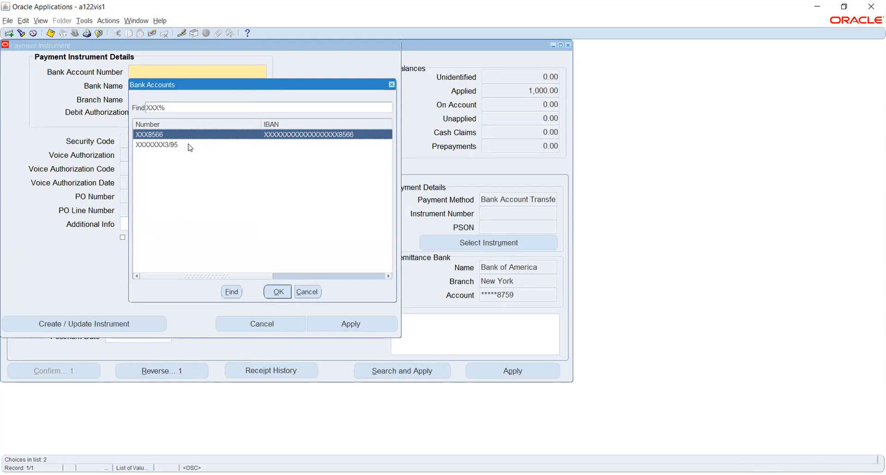
click(279, 291)
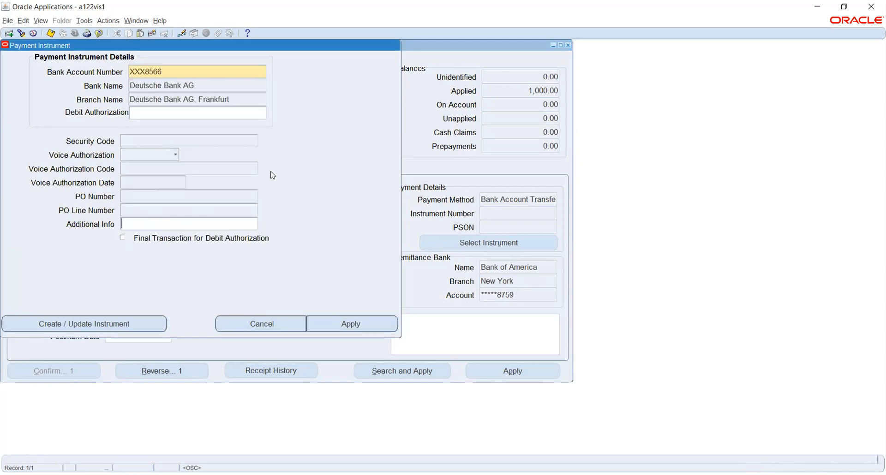
click(344, 325)
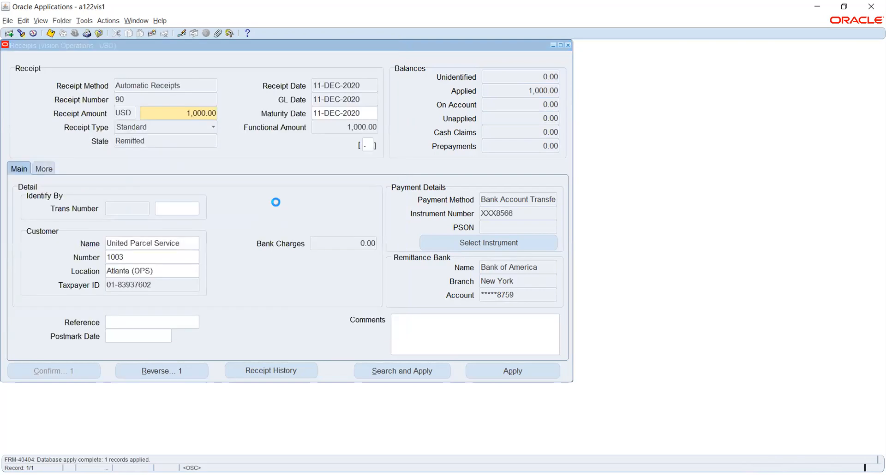
Step: Create final accounting posted to GL for receipt 90, then request View Accounting
click(83, 21)
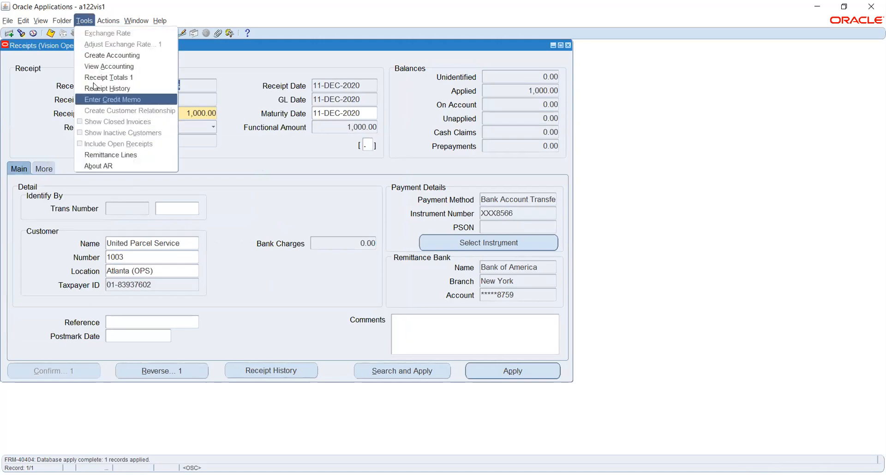
click(99, 56)
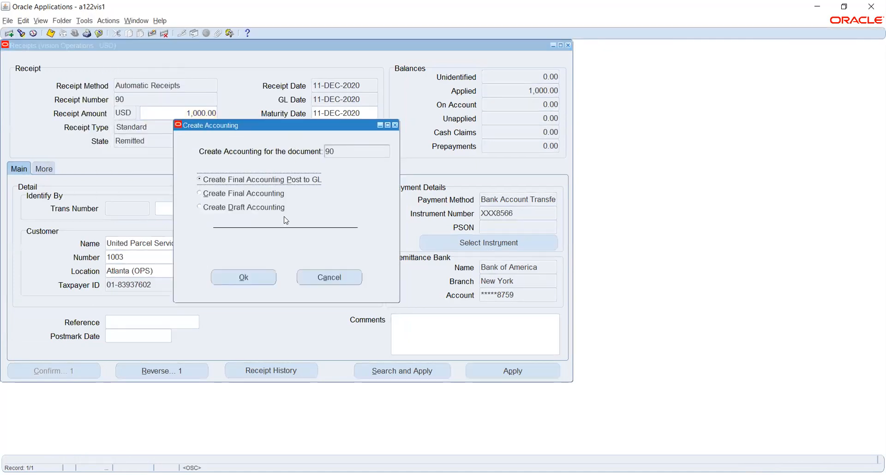
click(257, 280)
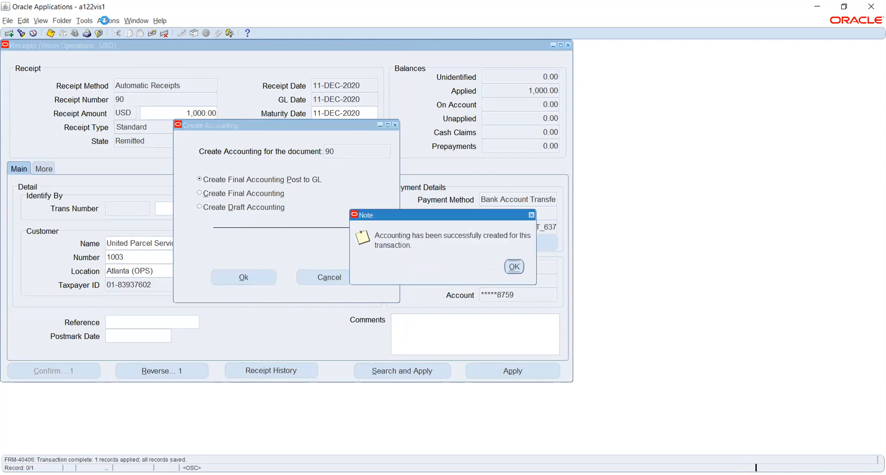
click(85, 20)
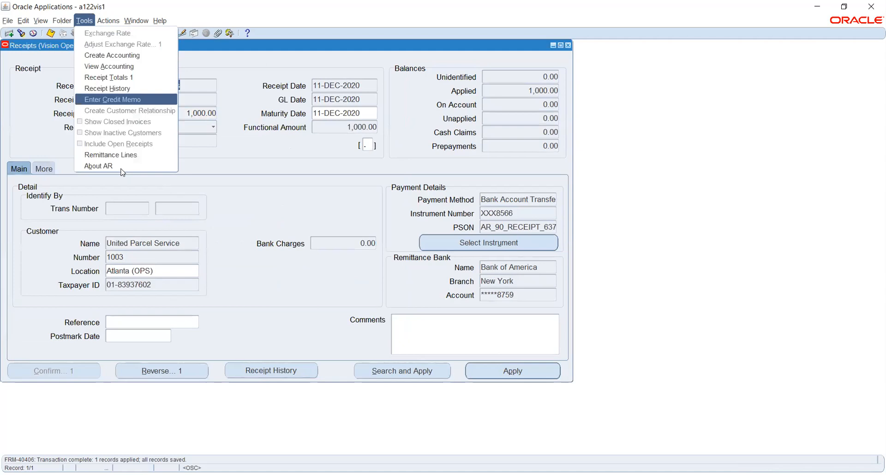
click(94, 66)
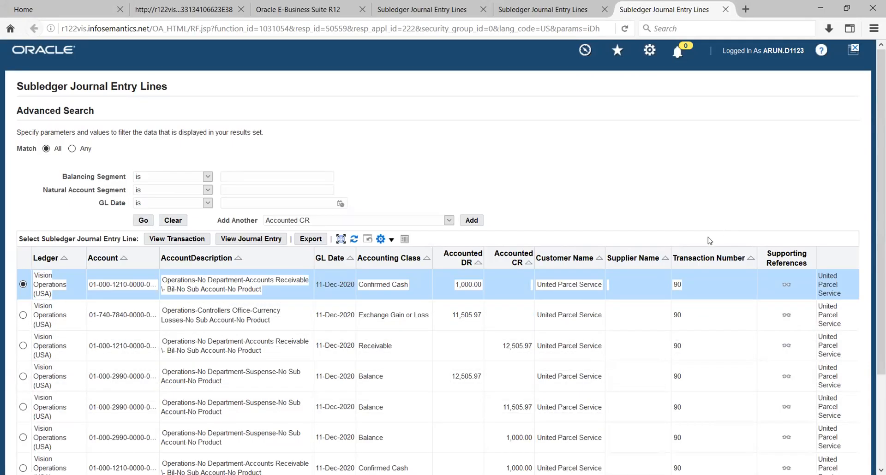
Step: Scroll through receipt 90's journal lines, including the 1,000.00 Remitted Cash debit, then return to Receipts
scroll(514, 217, down, 3)
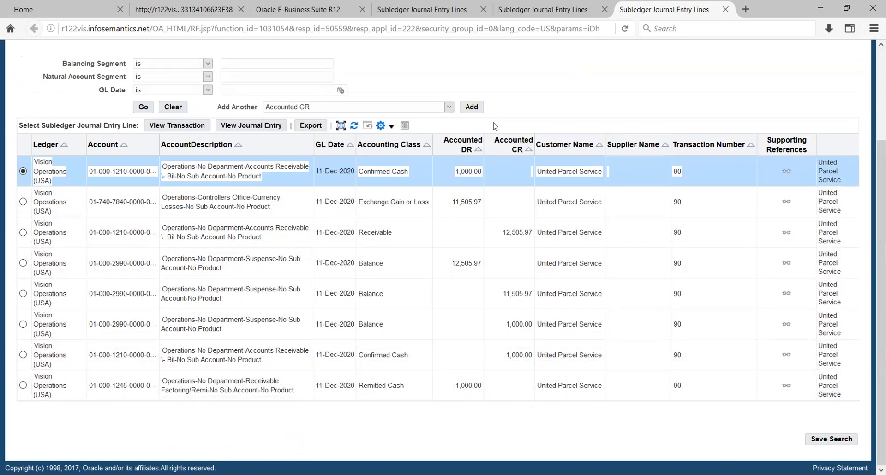
key(alt+Tab)
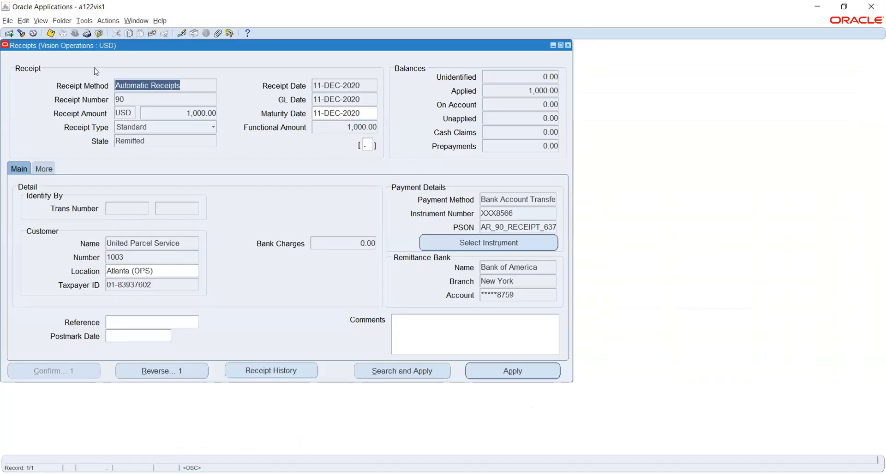
Step: Close the Receipts form and switch responsibility to Cash Management, Vision Operations (USA)
drag(128, 48, 252, 127)
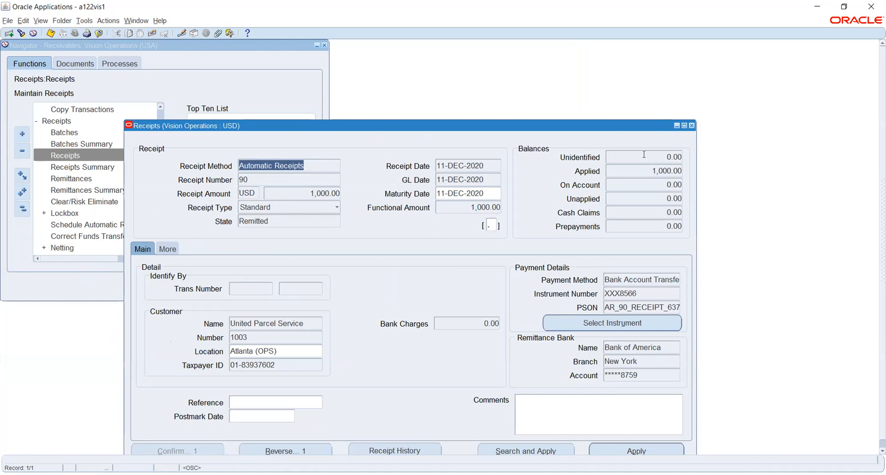
click(691, 125)
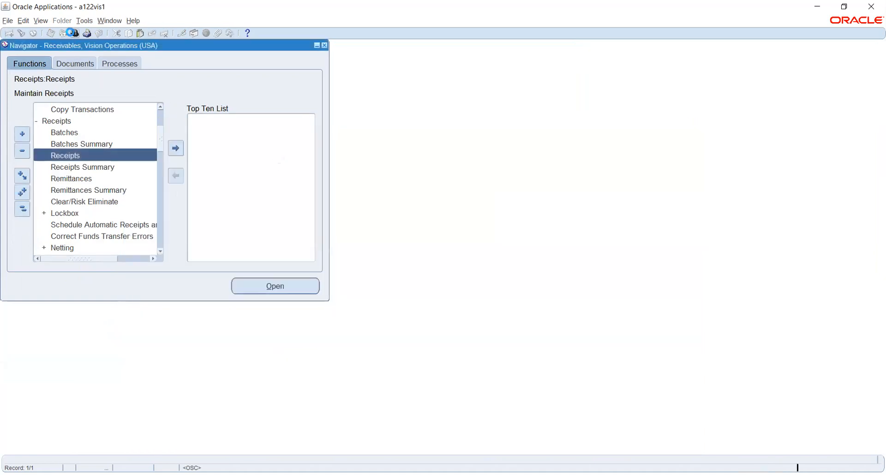
click(72, 32)
text(c%)
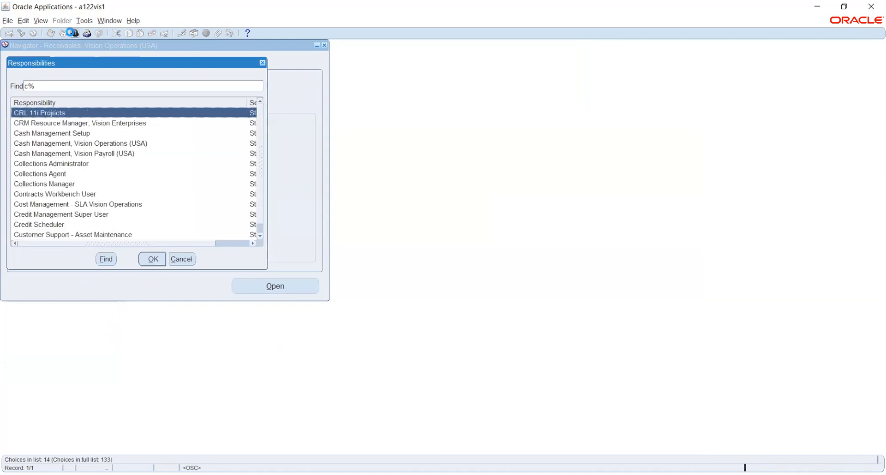
text(ash Management)
key(Down)
key(Return)
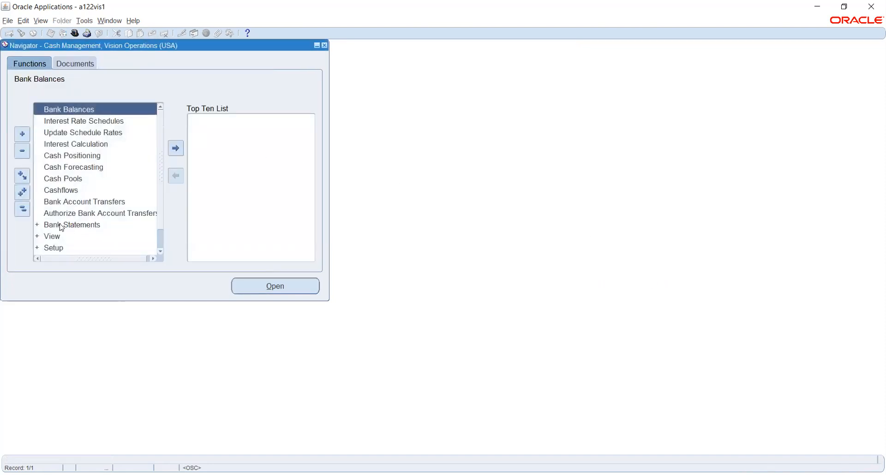
Step: Start a new statement in Bank Statements and Reconciliation and list the 183 available bank accounts
double_click(88, 228)
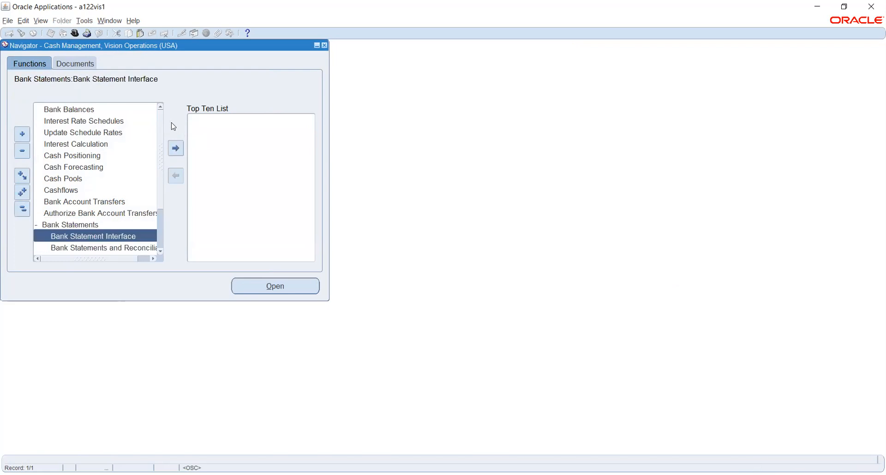
scroll(86, 182, down, 1)
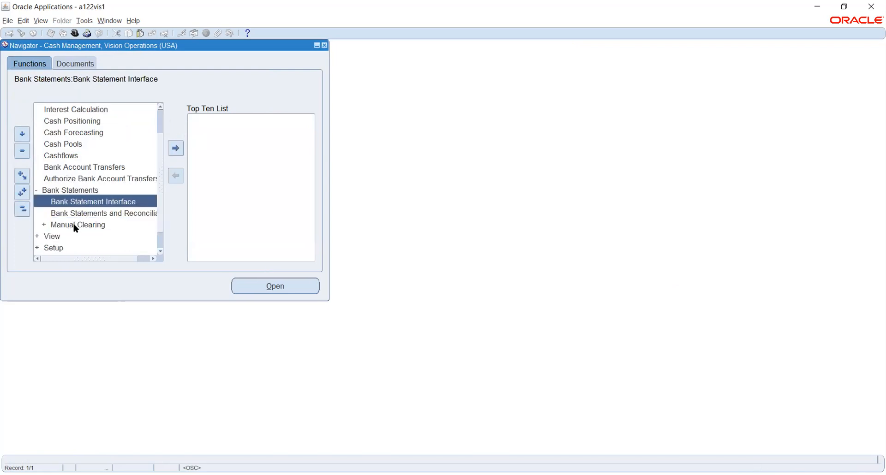
click(73, 213)
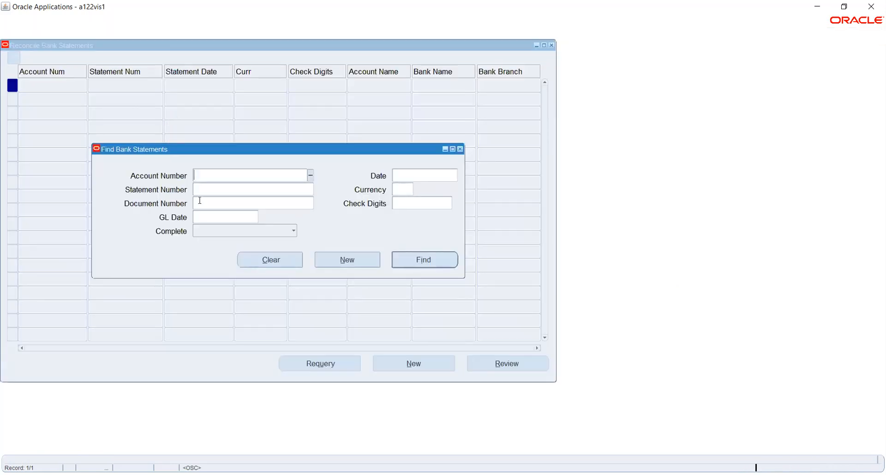
click(327, 261)
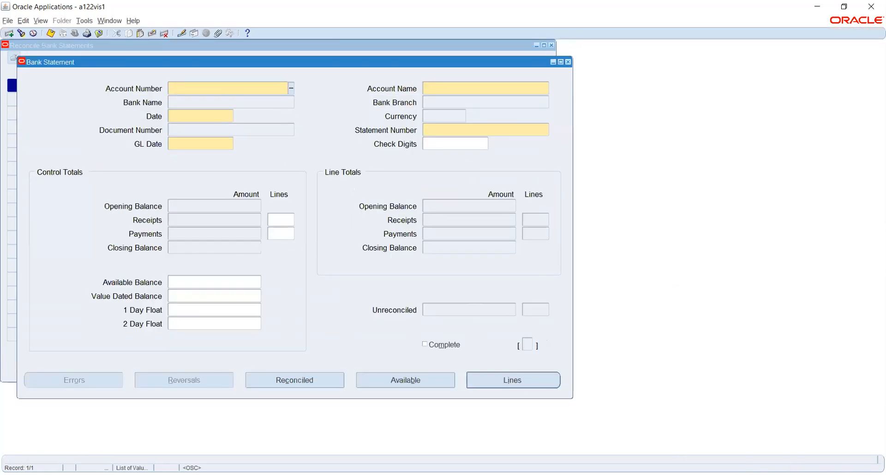
key(alt+Tab)
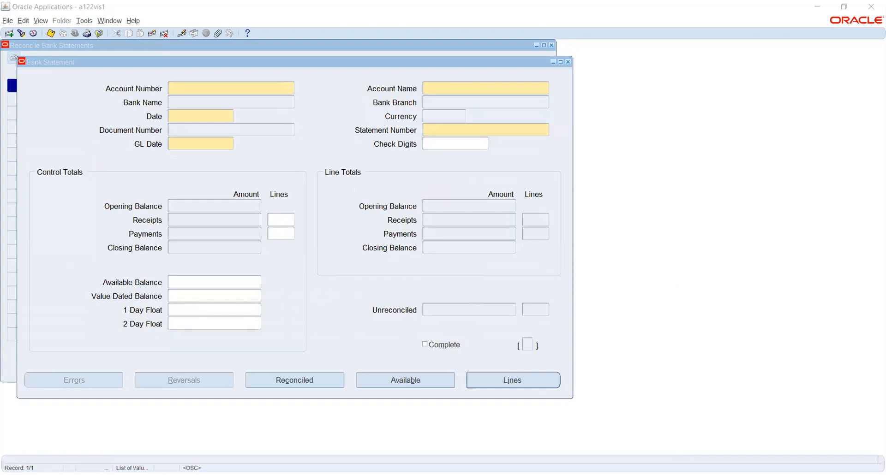
key(alt+Tab)
click(291, 89)
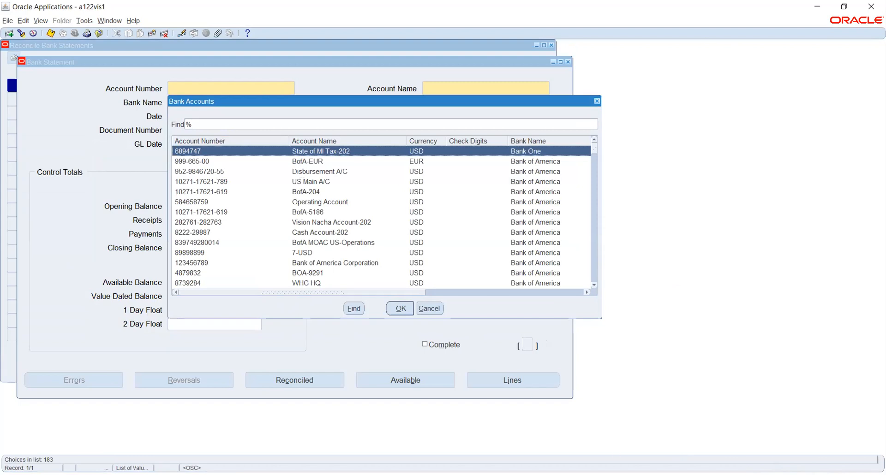
key(alt+Tab)
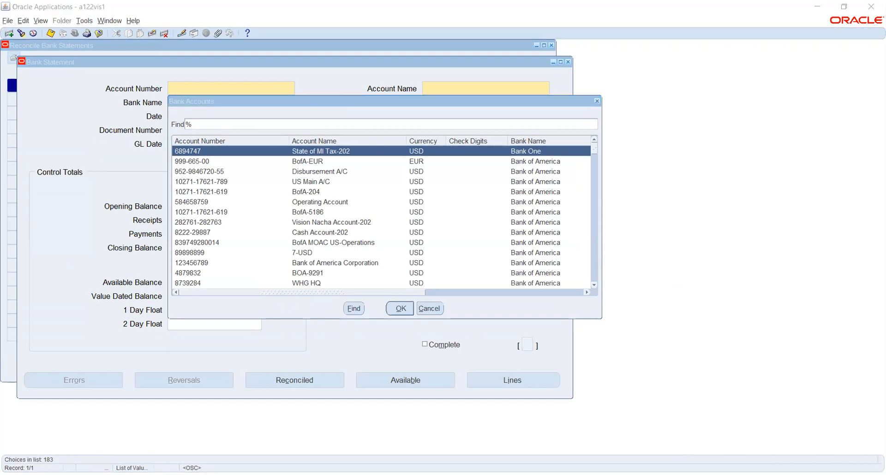
click(205, 124)
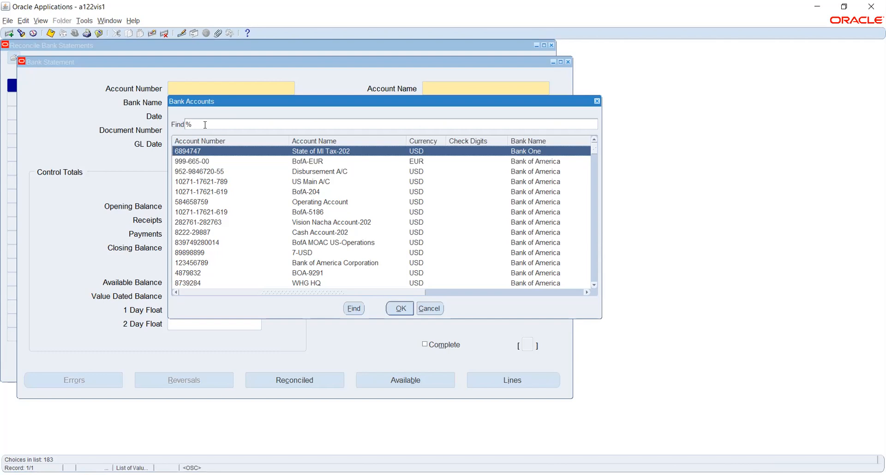
text(bank%amer%)
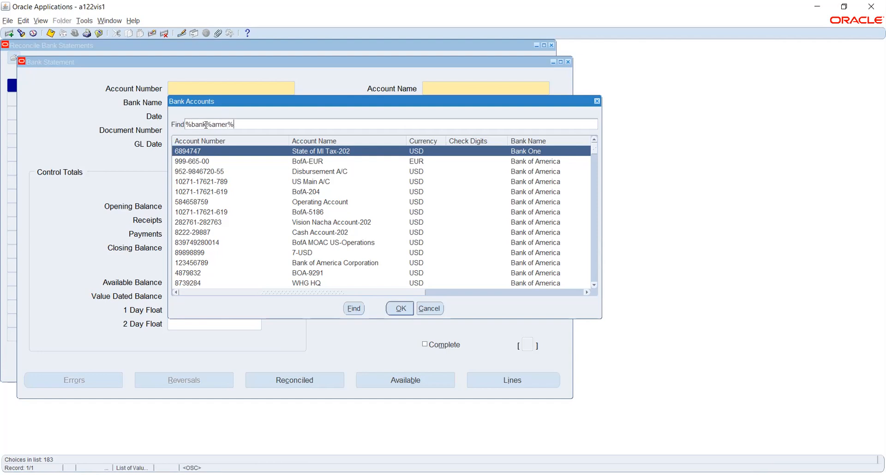
key(Return)
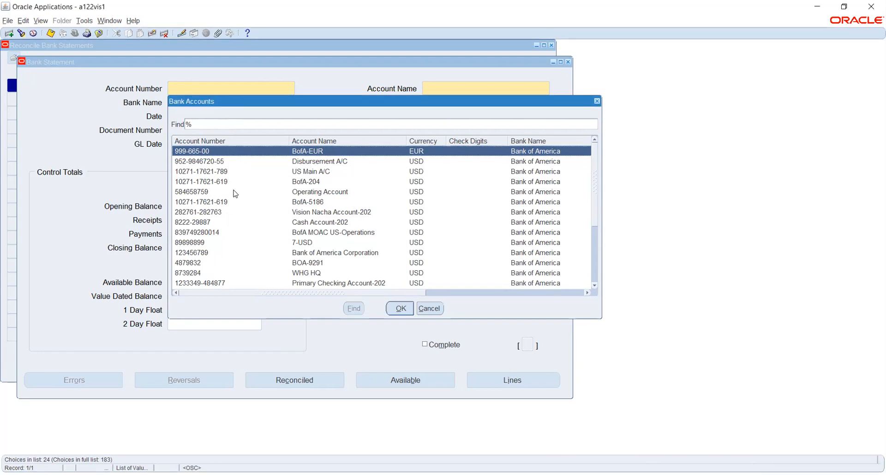
scroll(234, 193, down, 2)
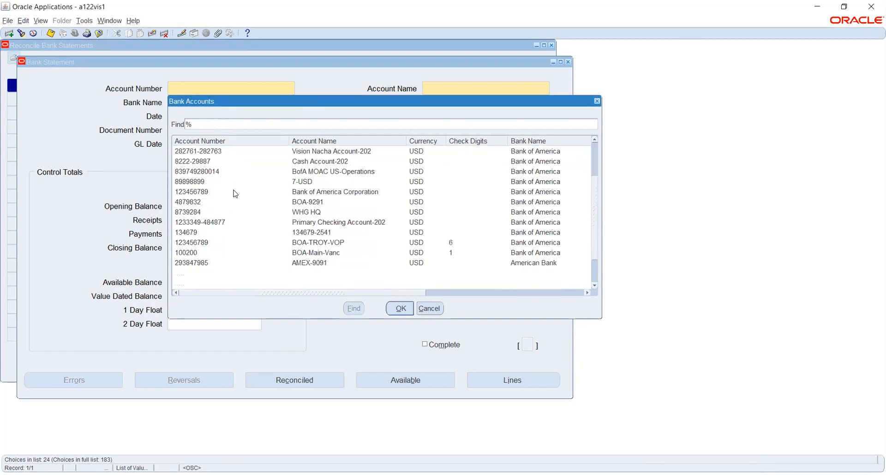
scroll(235, 193, down, 1)
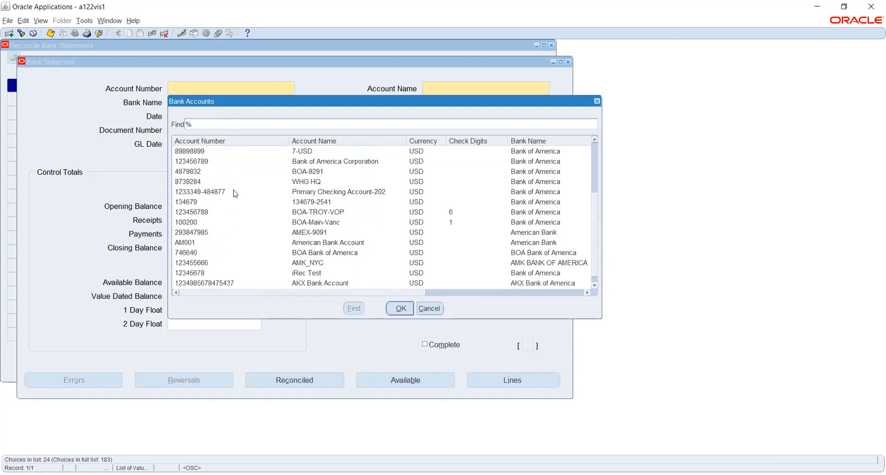
scroll(235, 193, down, 1)
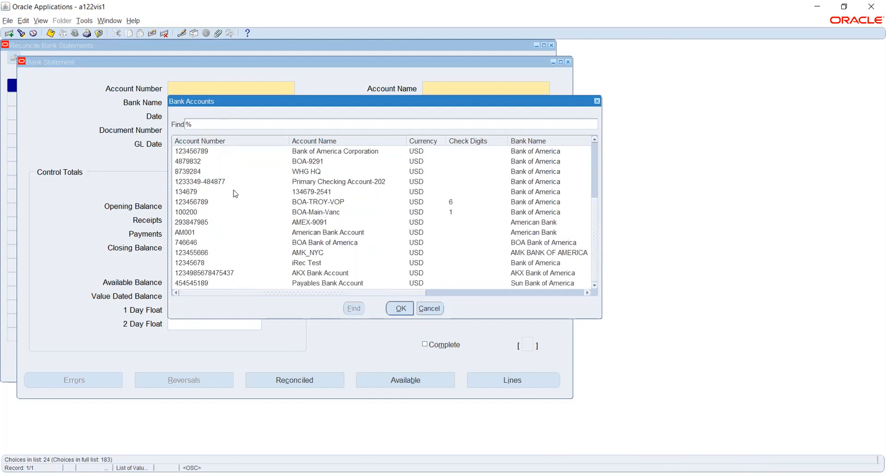
scroll(235, 193, up, 4)
scroll(235, 193, down, 2)
scroll(236, 193, up, 2)
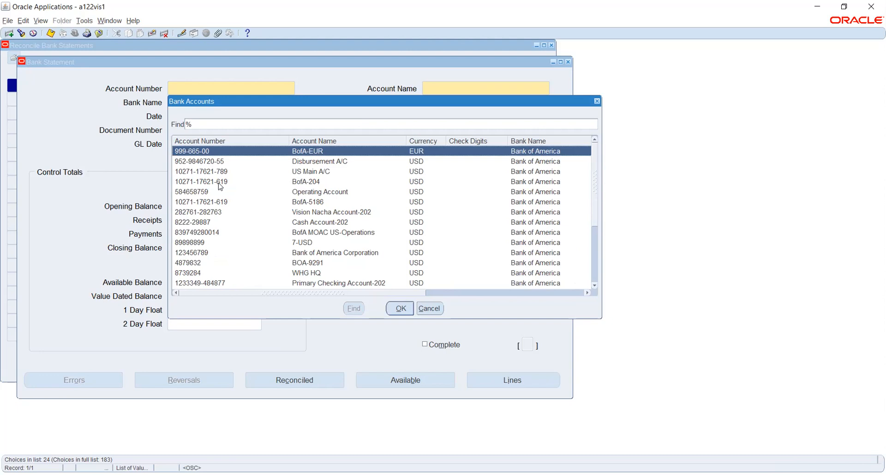
click(198, 191)
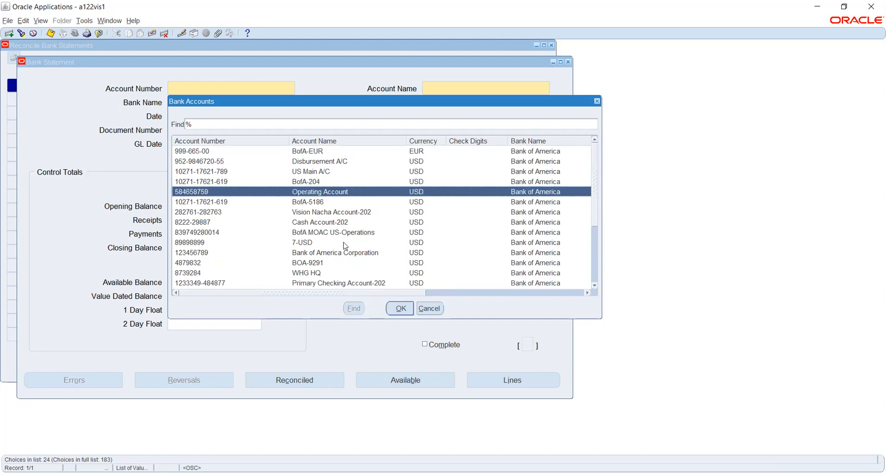
click(395, 305)
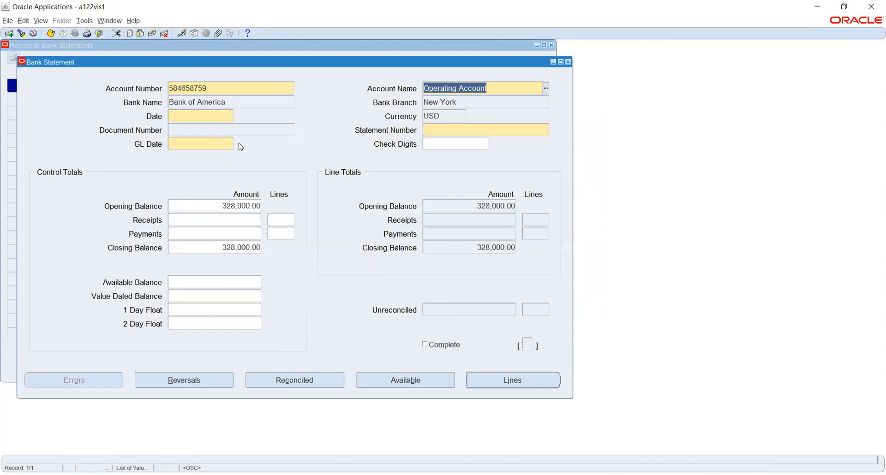
Step: Date the bank statement 11-DEC-2020
click(209, 117)
click(230, 119)
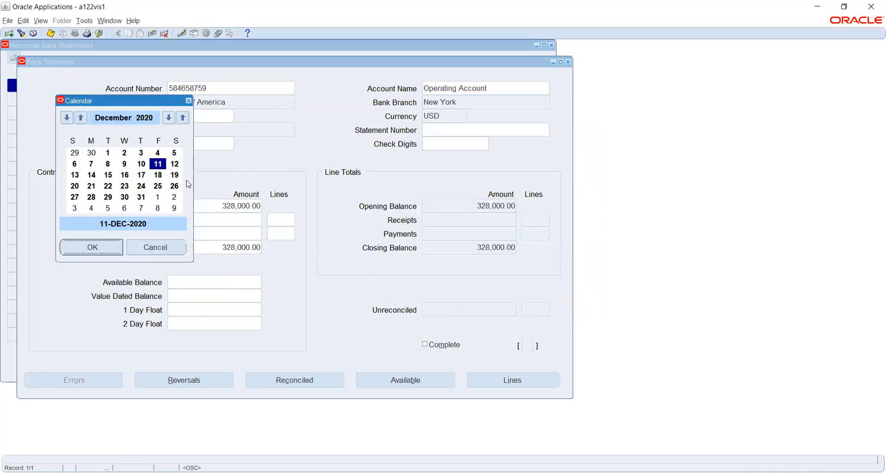
click(101, 250)
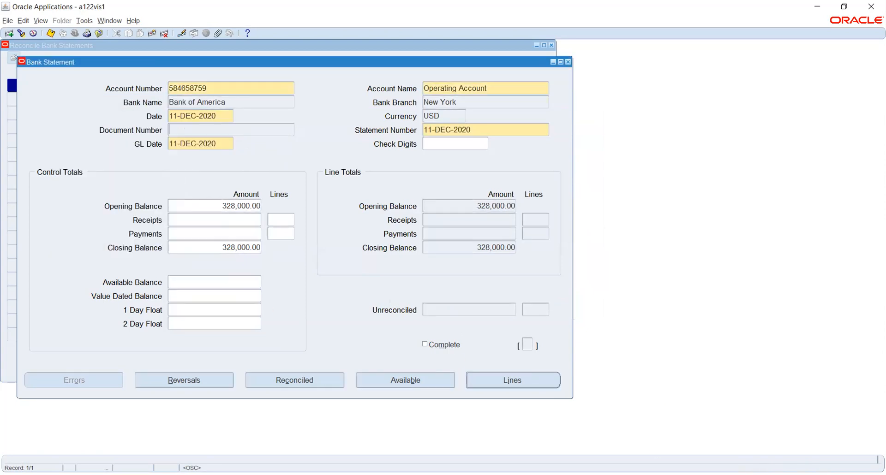
key(alt+Tab)
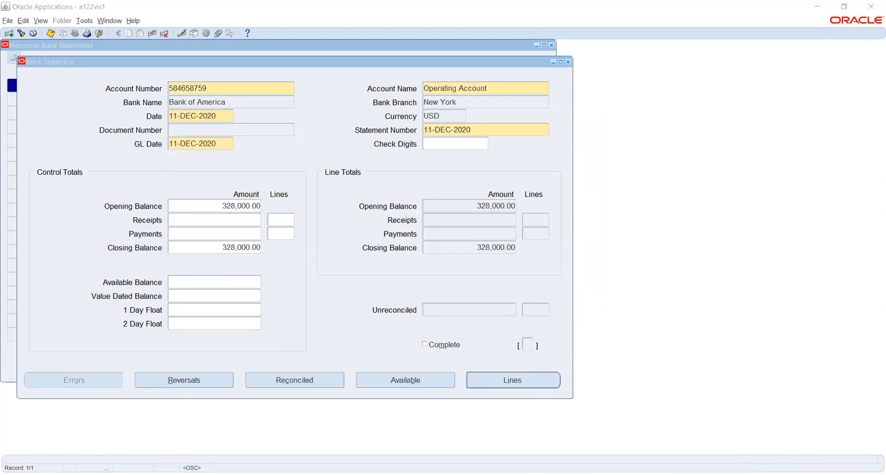
key(alt+Tab)
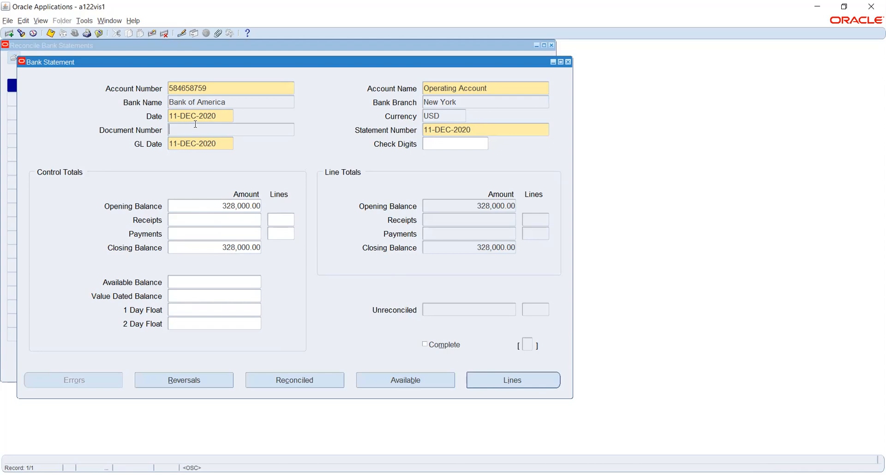
Step: Add statement line 1 as a Receipt with transaction code 145
click(490, 381)
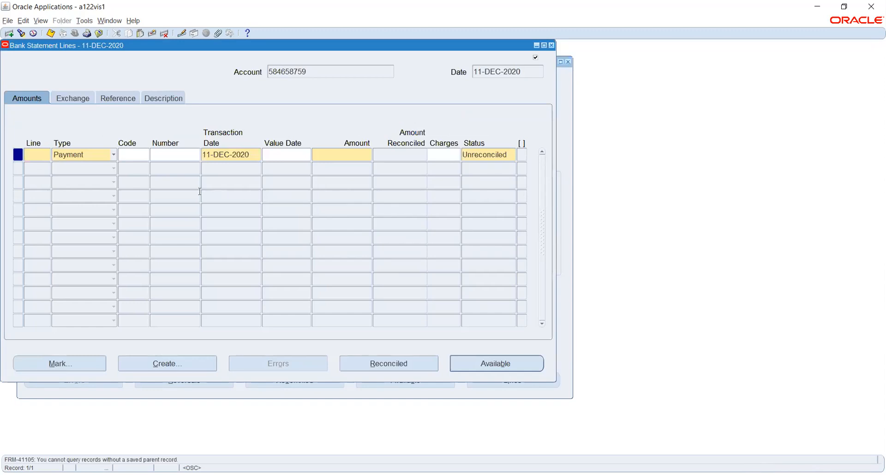
text(1)
key(Tab)
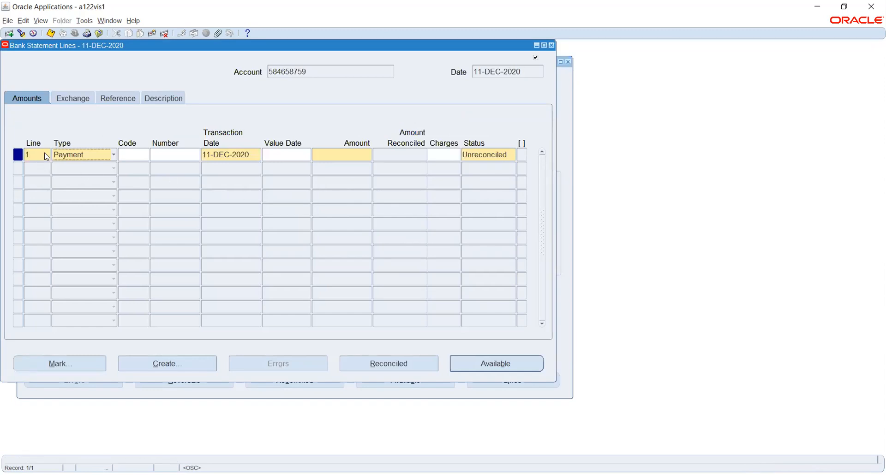
click(70, 156)
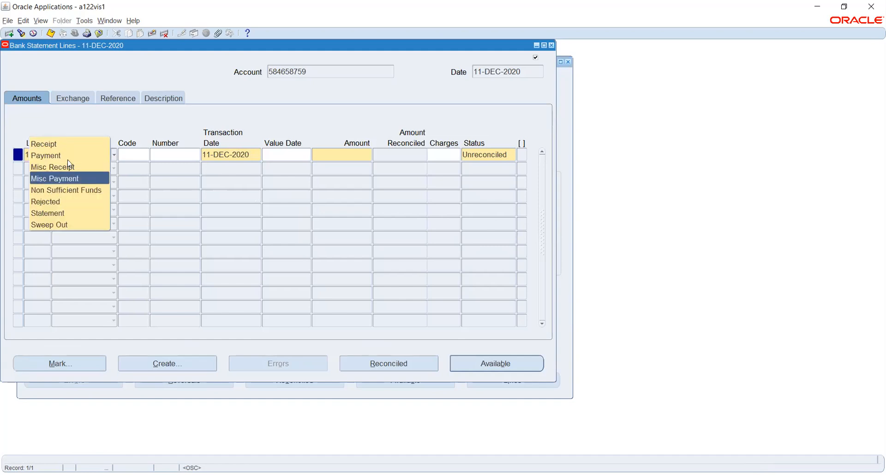
click(72, 148)
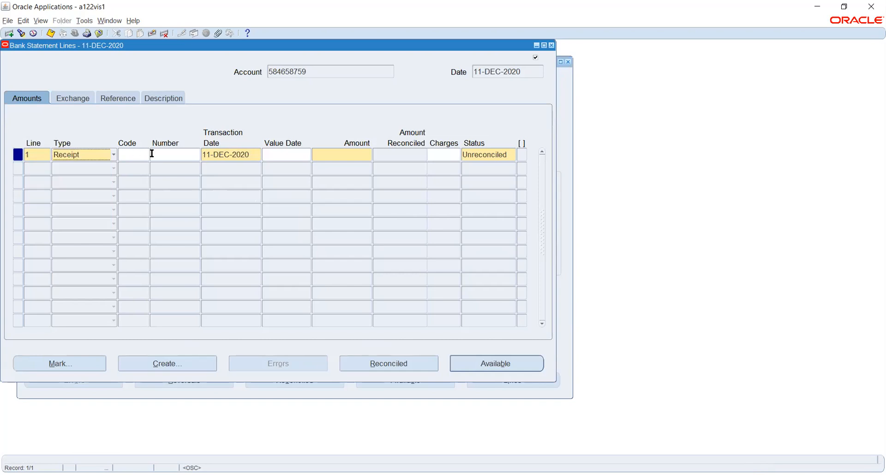
click(135, 155)
click(146, 157)
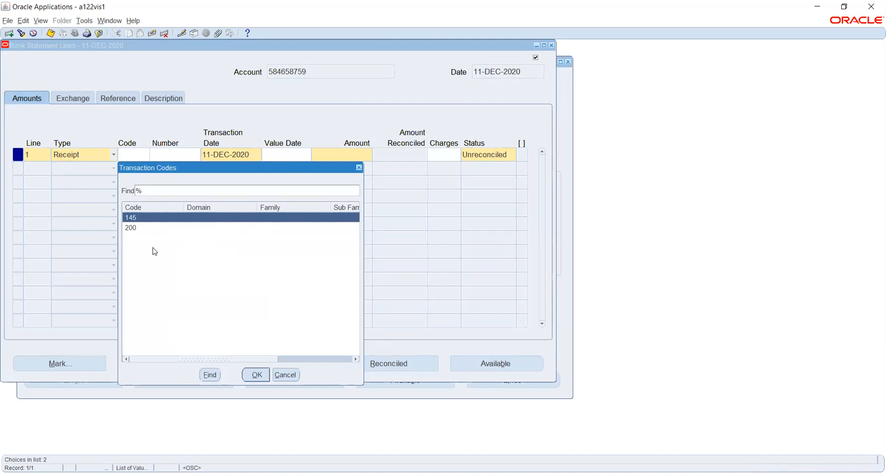
key(Return)
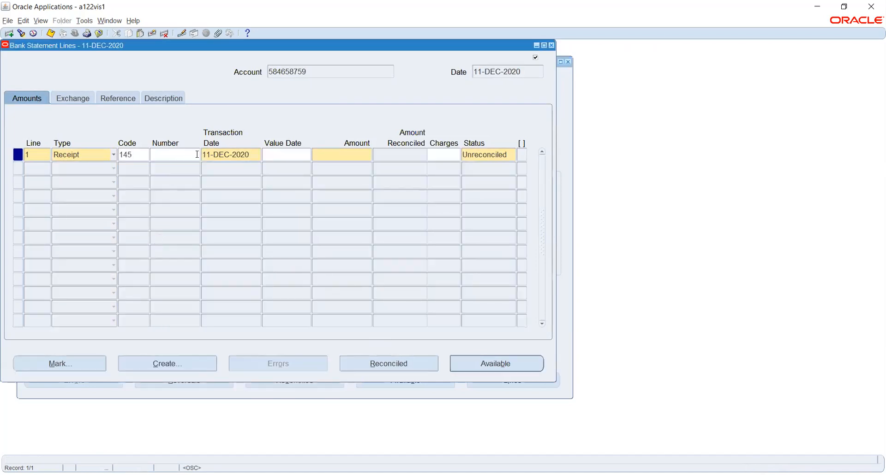
Step: Give line 1 an amount of 1000 and value date 11-DEC-2020
click(337, 154)
text(1000)
key(Tab)
click(308, 156)
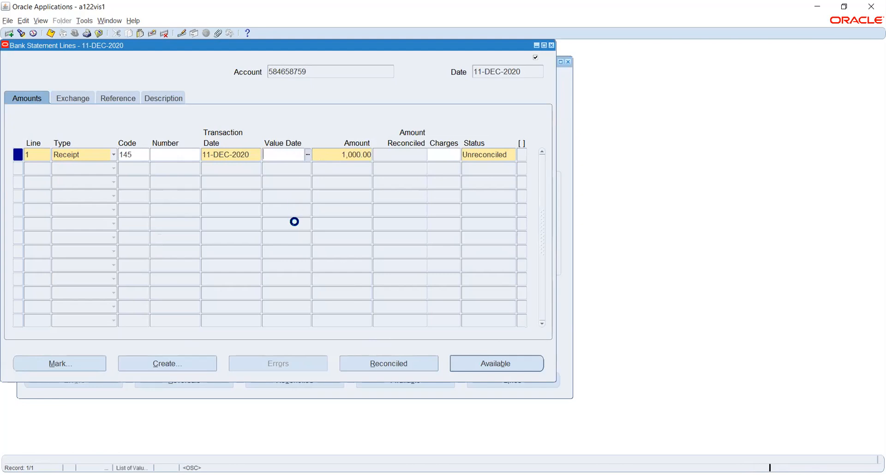
key(Return)
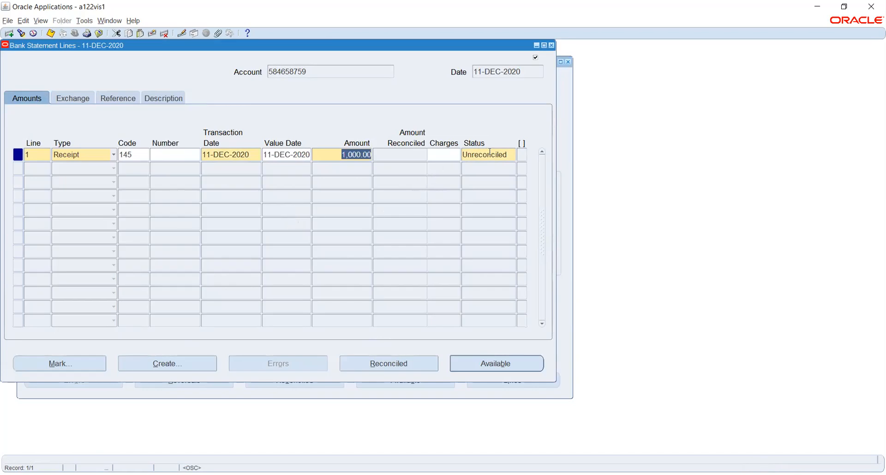
Step: Save line 1, continuing past the mismatched control totals warning
click(508, 154)
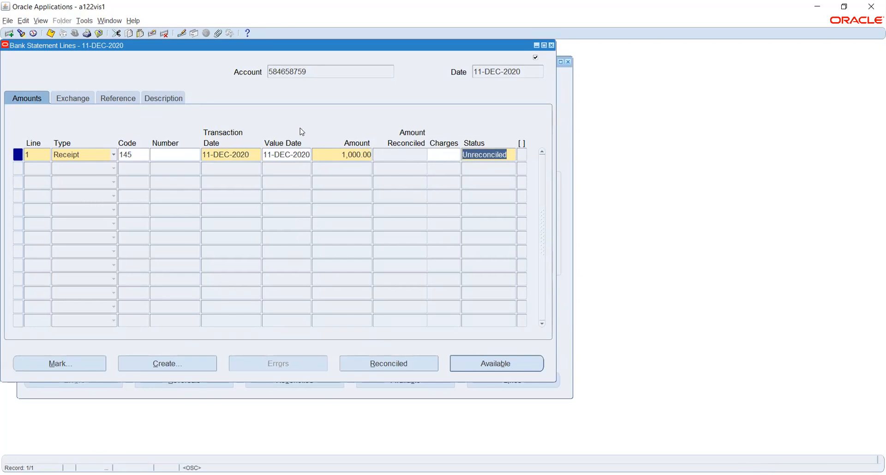
key(ctrl+s)
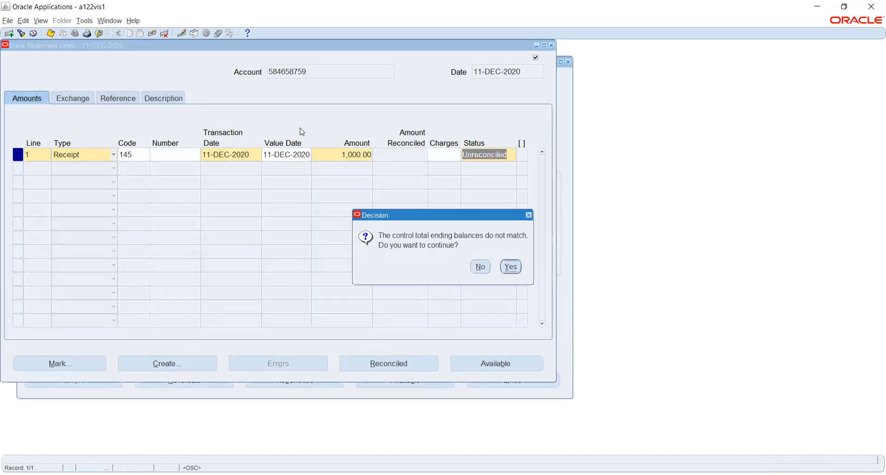
click(510, 266)
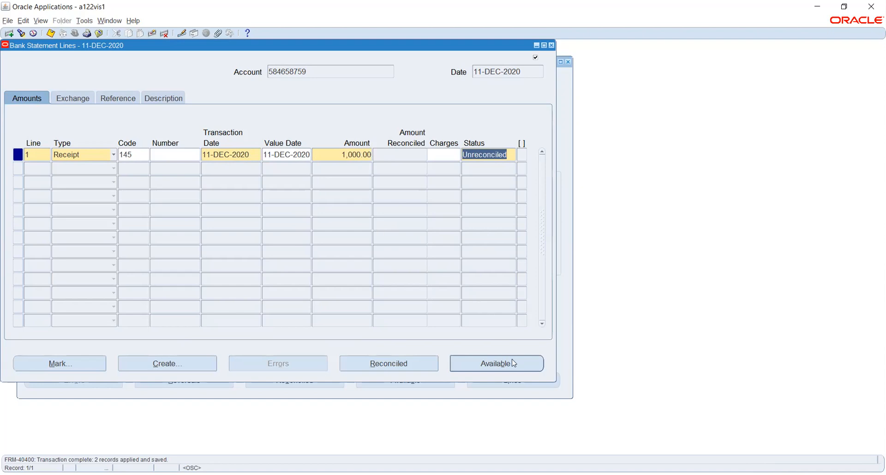
click(501, 366)
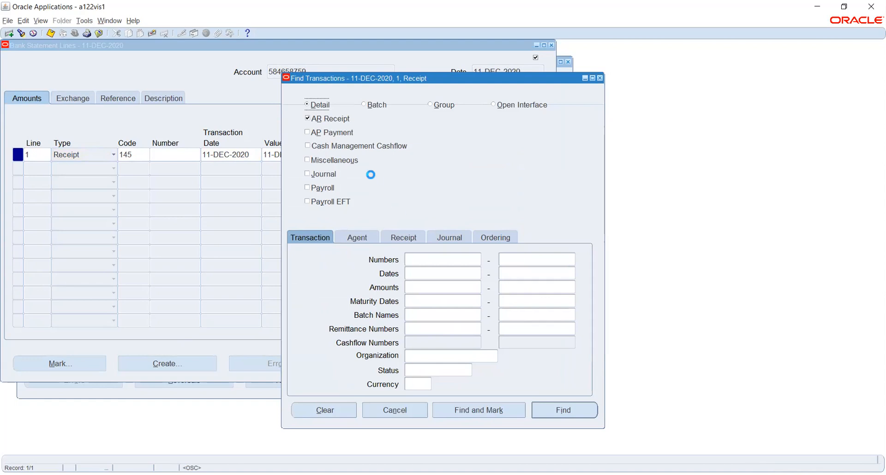
Step: Find available transactions, mark the 1,000.00 receipt 90, and reconcile it against line 1
click(573, 413)
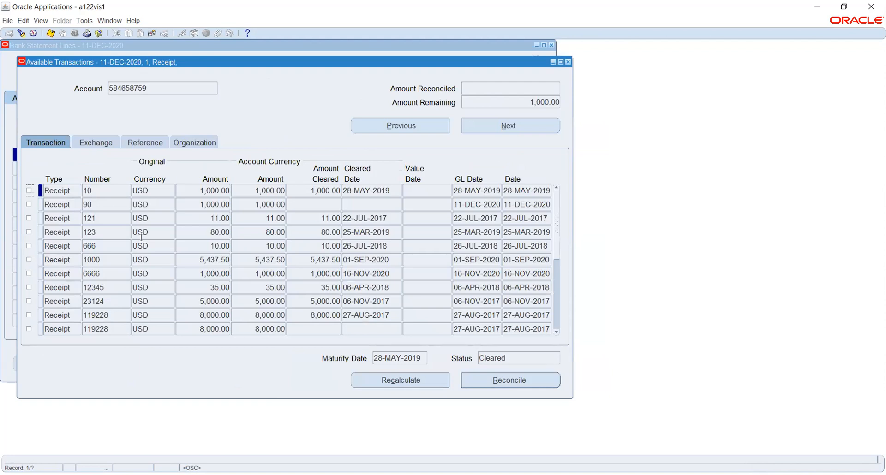
click(95, 203)
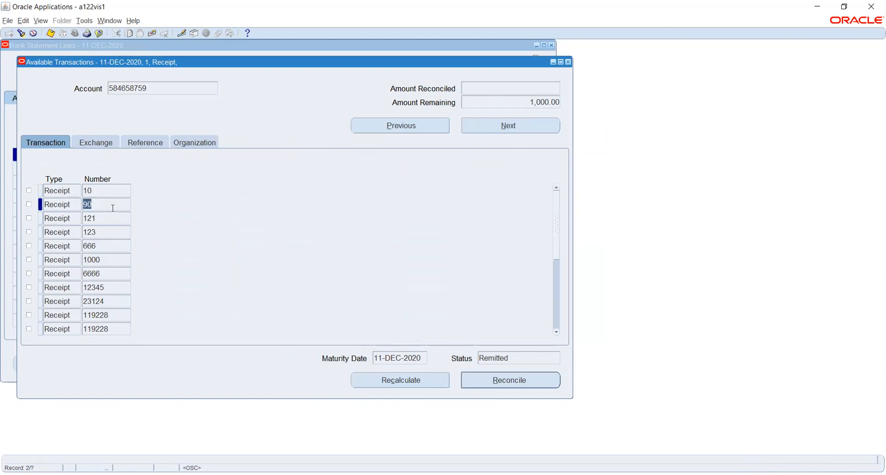
click(28, 204)
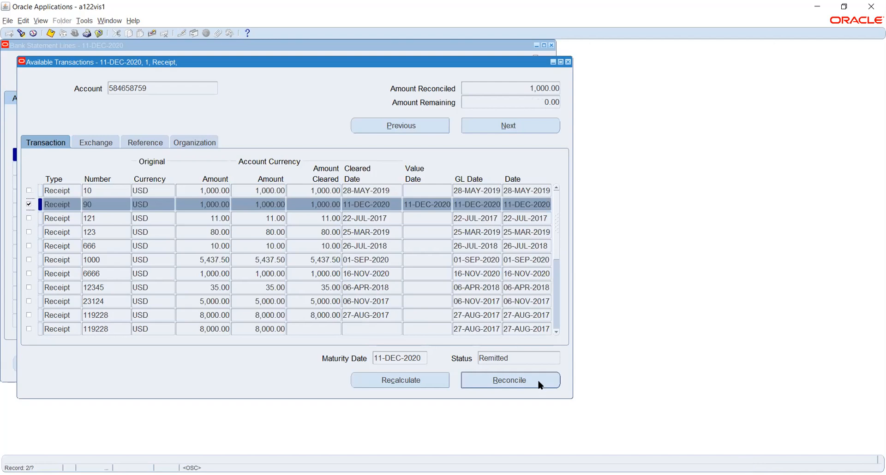
click(538, 383)
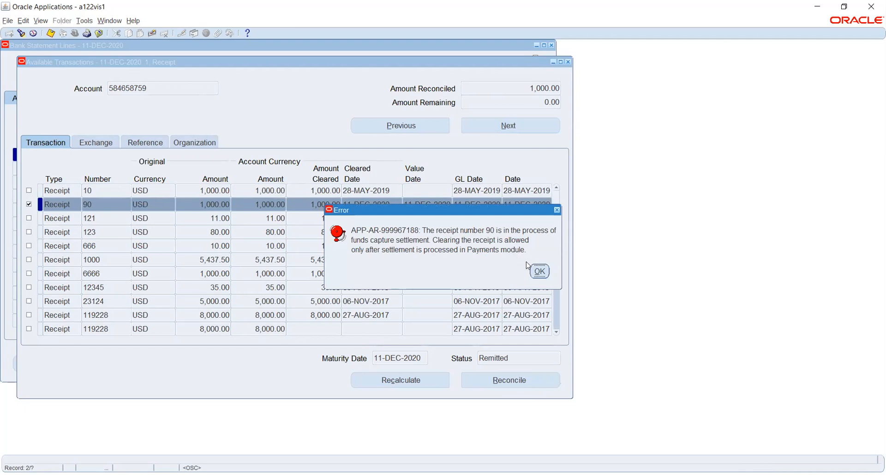
Step: Retry reconciling after Recalculate, then close Available Transactions without saving the match
click(539, 271)
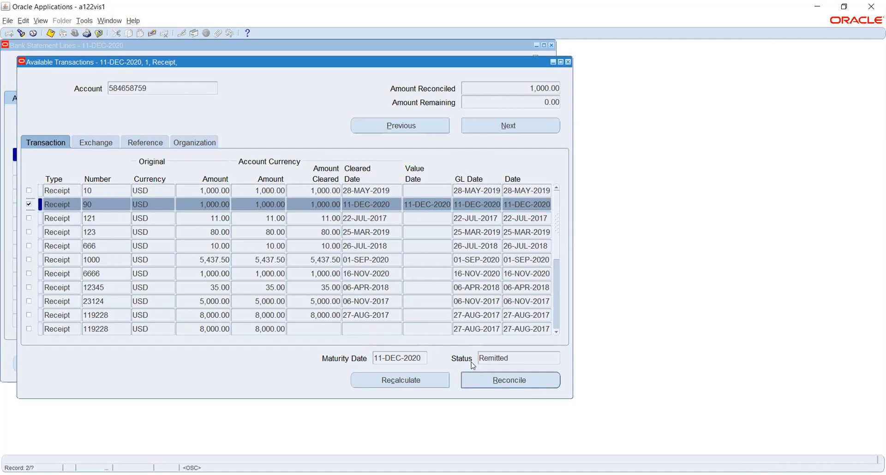
click(424, 379)
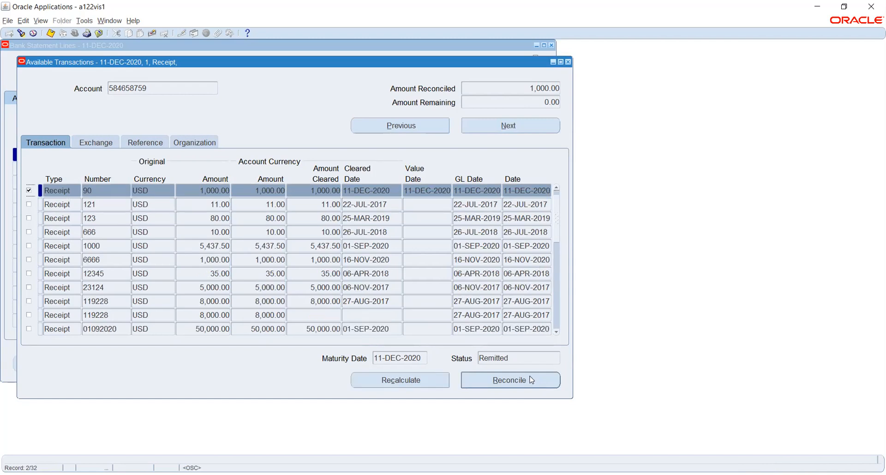
click(535, 382)
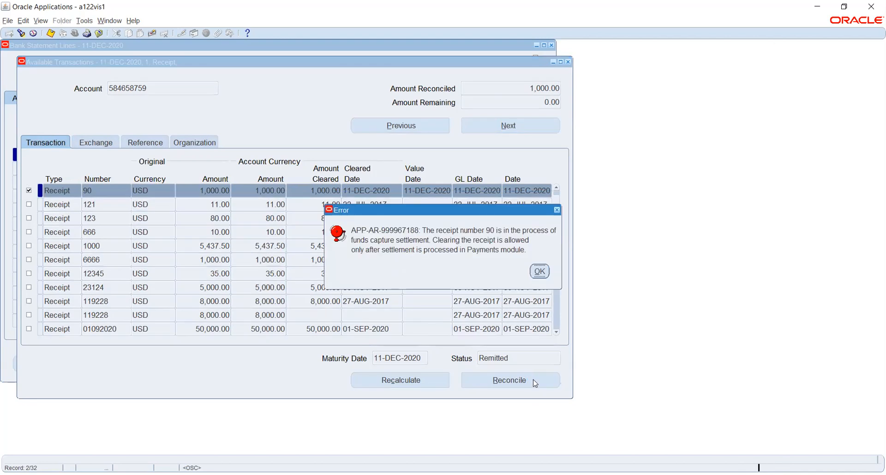
click(540, 272)
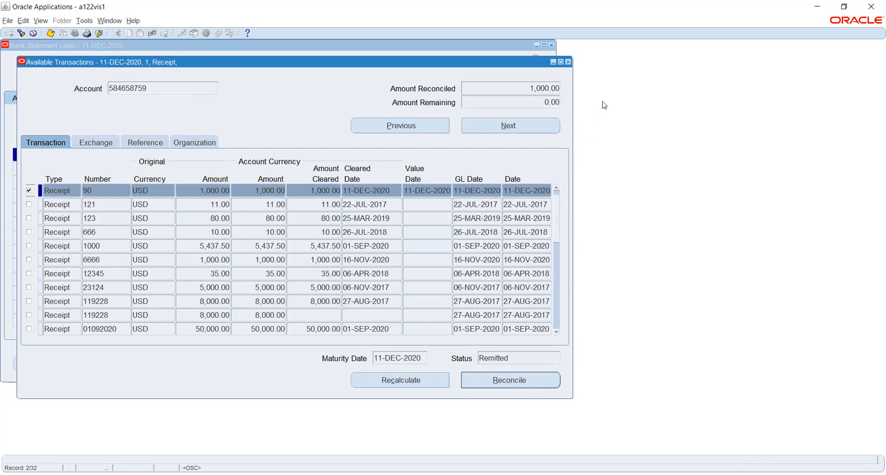
click(568, 62)
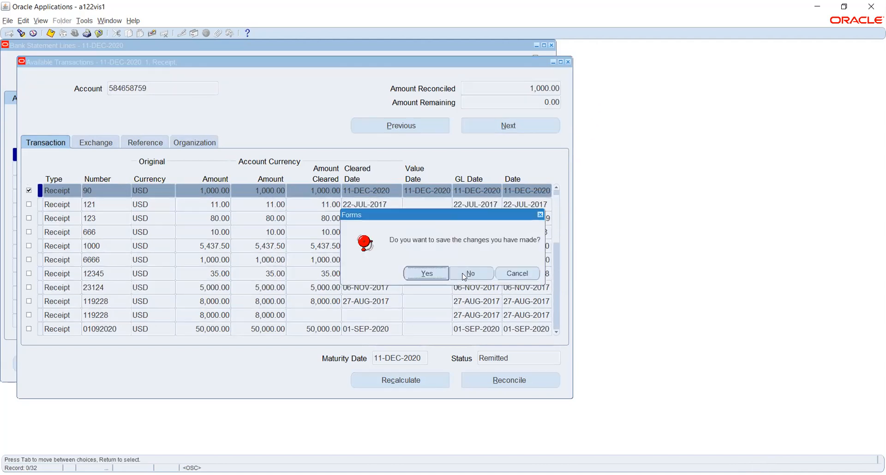
click(462, 275)
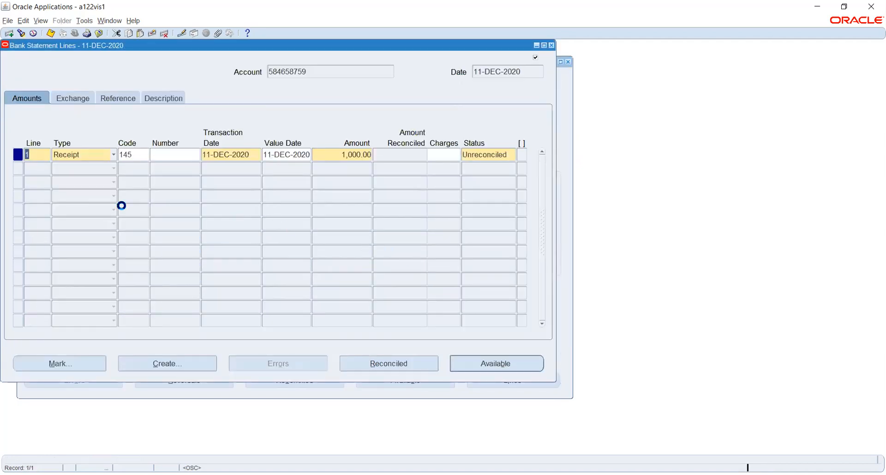
click(36, 167)
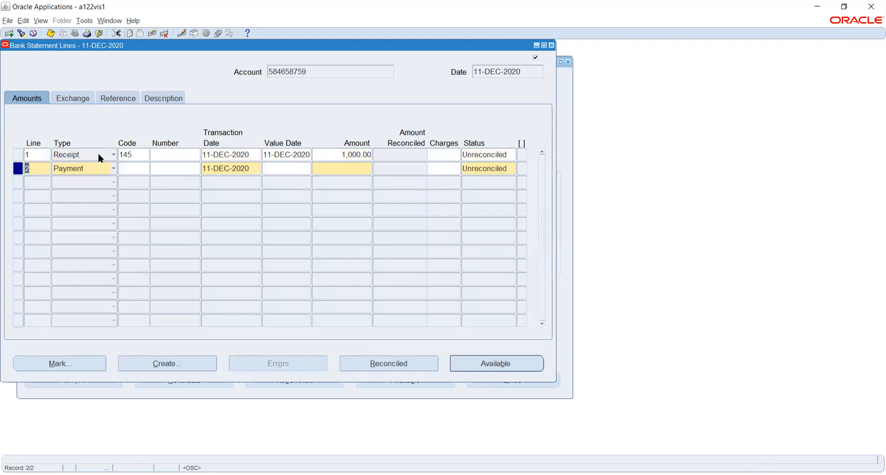
click(106, 167)
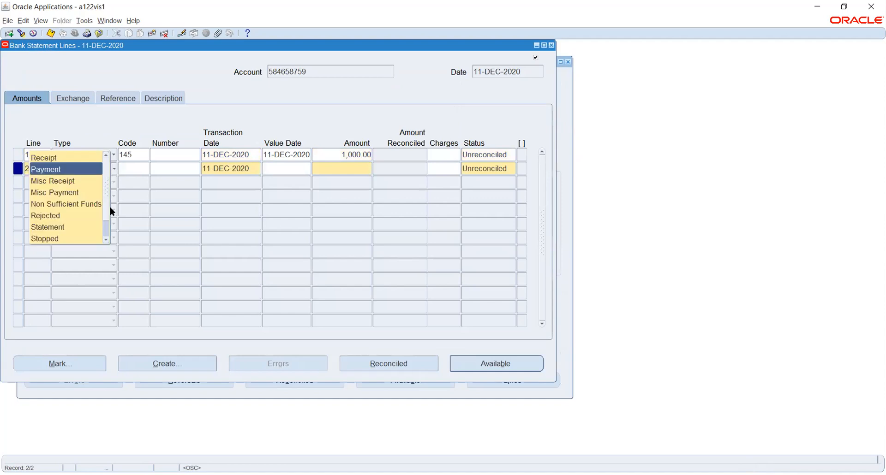
click(60, 216)
click(139, 168)
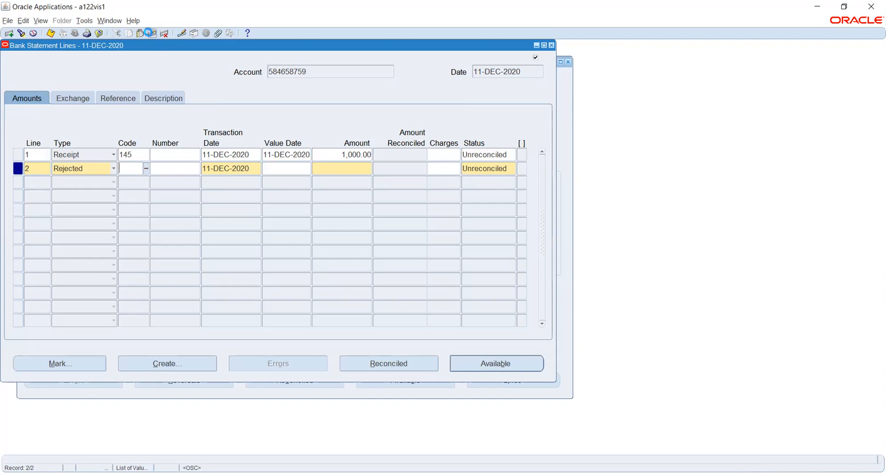
click(151, 35)
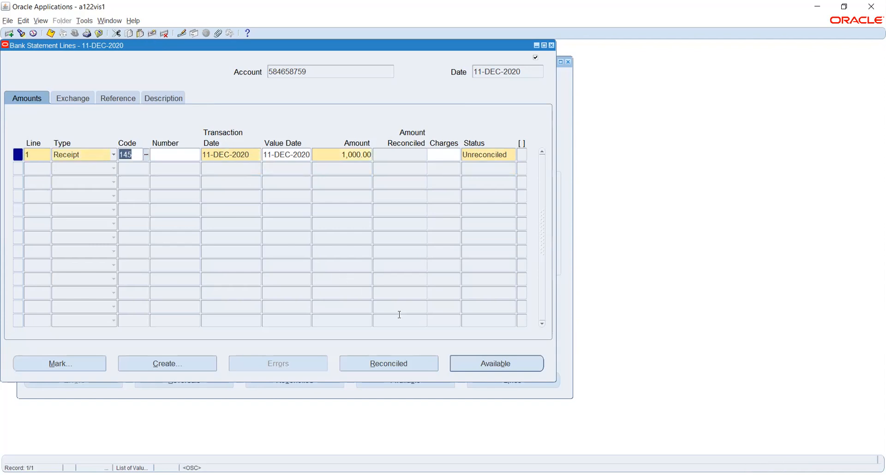
Step: Search available receipts again, mark receipt 90, reconcile, and dismiss the APP-AR-999967188 settlement error
click(498, 362)
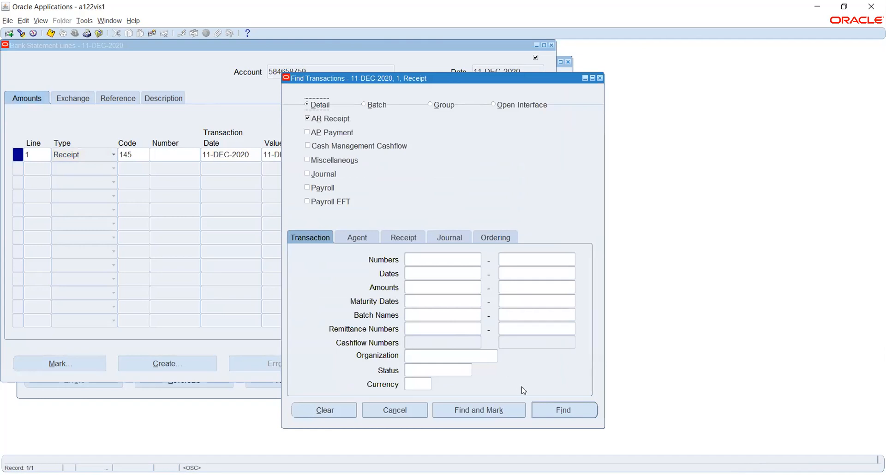
click(549, 410)
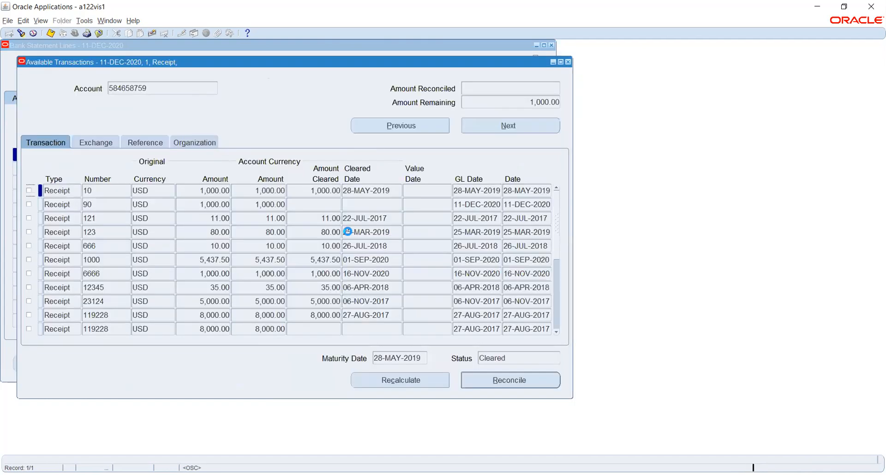
click(29, 204)
click(488, 381)
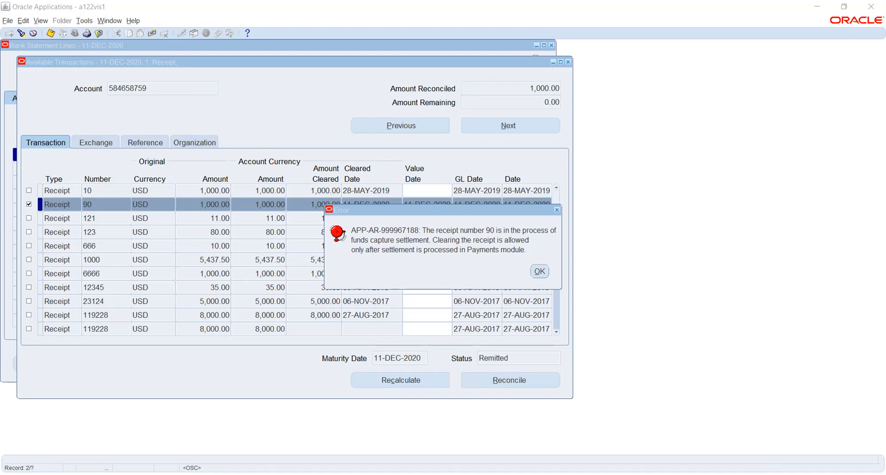
click(539, 271)
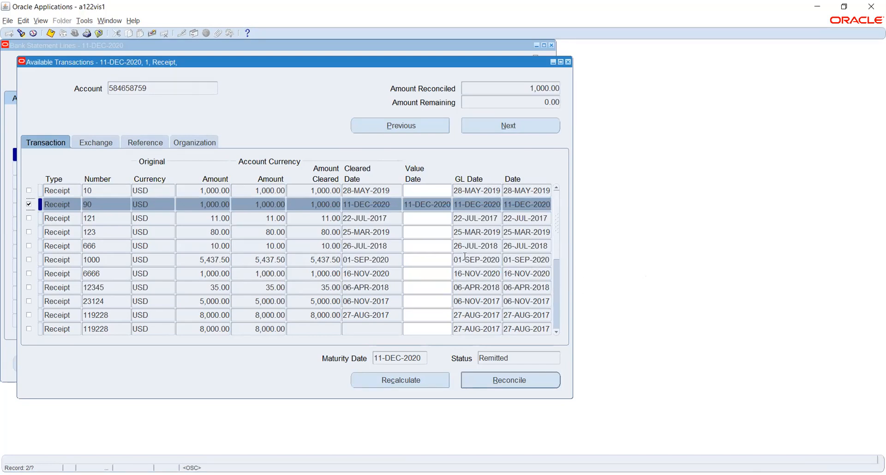
Step: Close the Available Transactions form for receipt 90, bringing up the save prompt
key(F4)
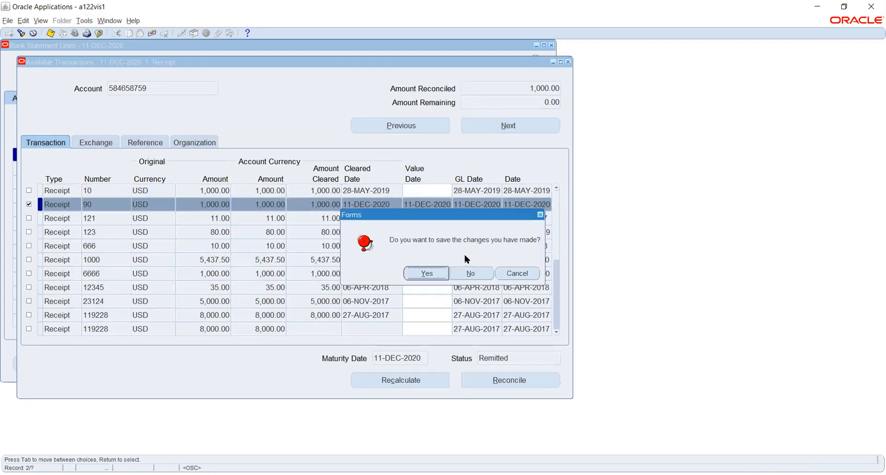
Step: Discard the unsaved match and switch to the Receivables, Vision Operations (USA) responsibility
click(469, 275)
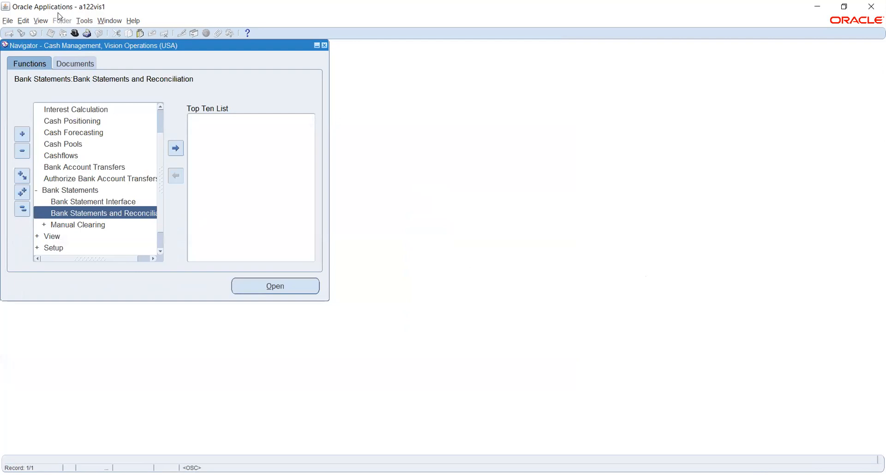
click(74, 33)
text(r%)
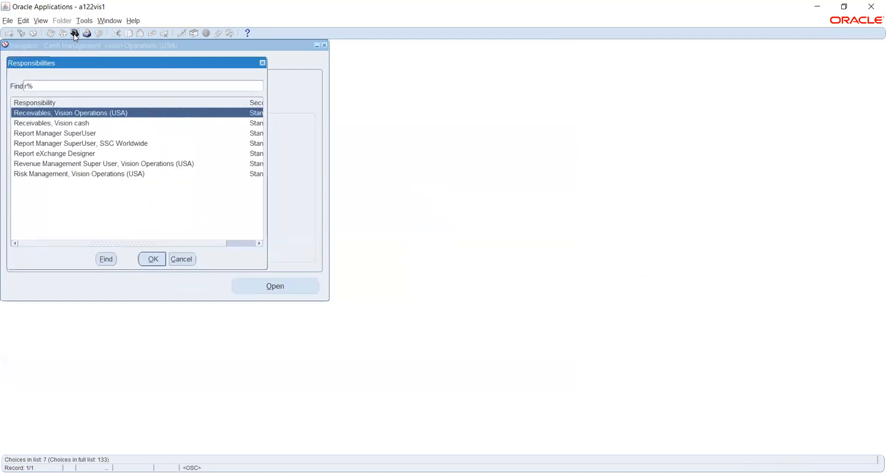
key(Return)
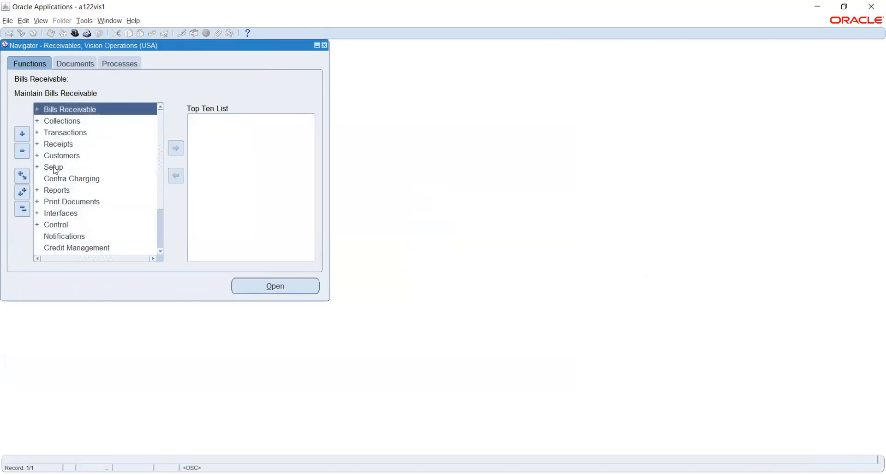
Step: Expand the Receipts and Setup branches in the Receivables Navigator
click(66, 142)
double_click(67, 141)
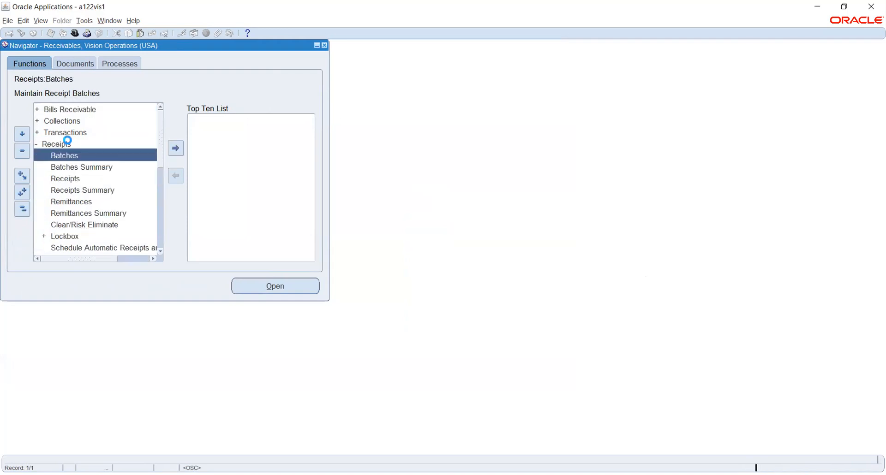
click(73, 178)
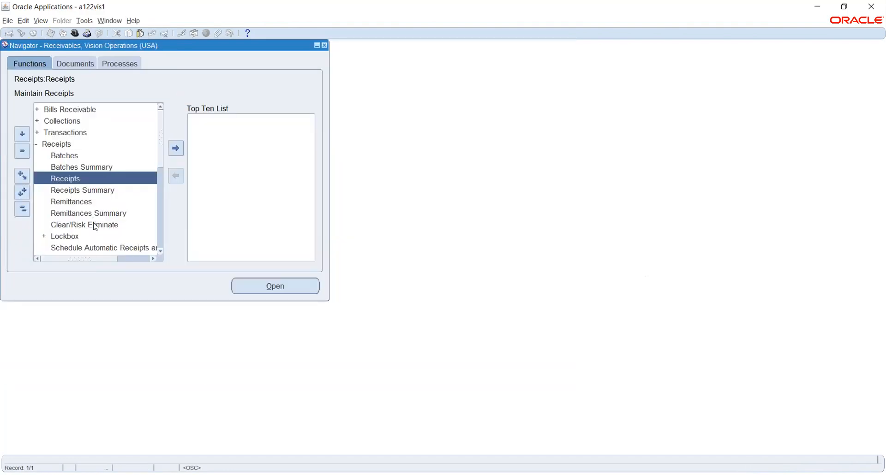
click(162, 237)
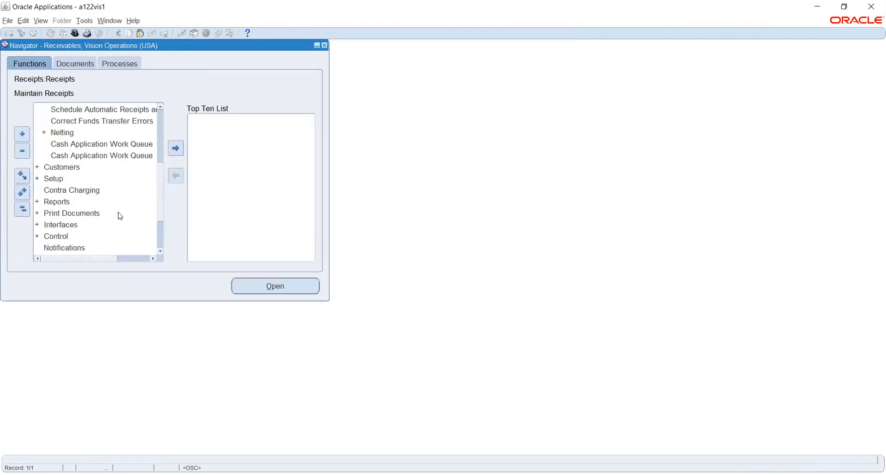
click(56, 178)
double_click(56, 178)
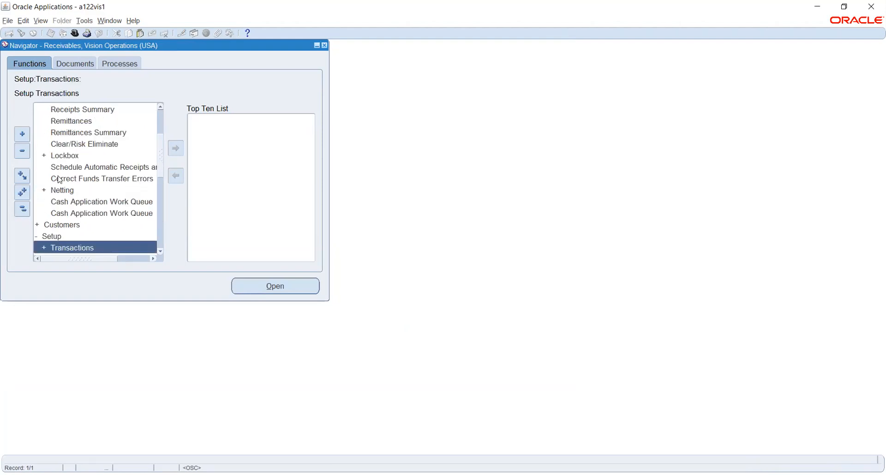
Step: Open Receipt Classes from the Setup > Receipts functions
key(Down)
key(Down)
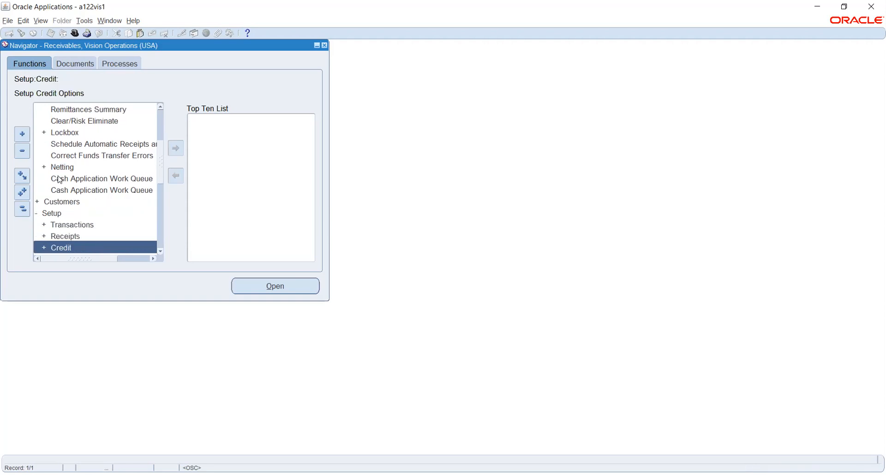
key(Down)
key(Up)
key(Up)
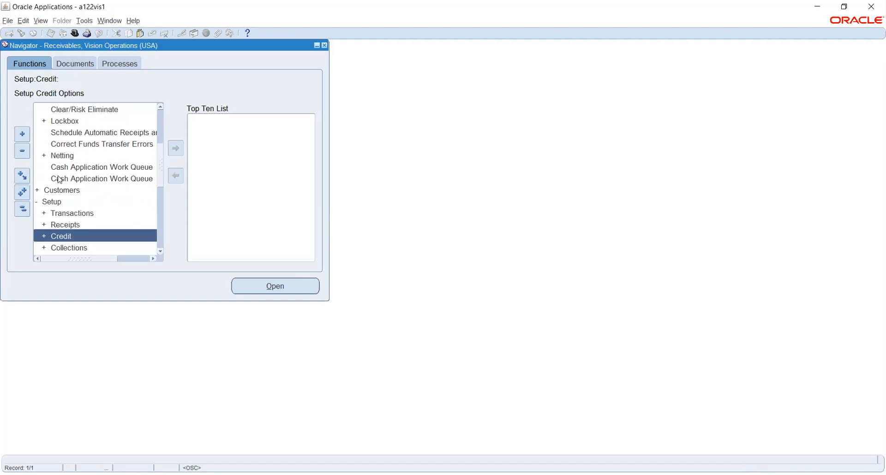
key(Return)
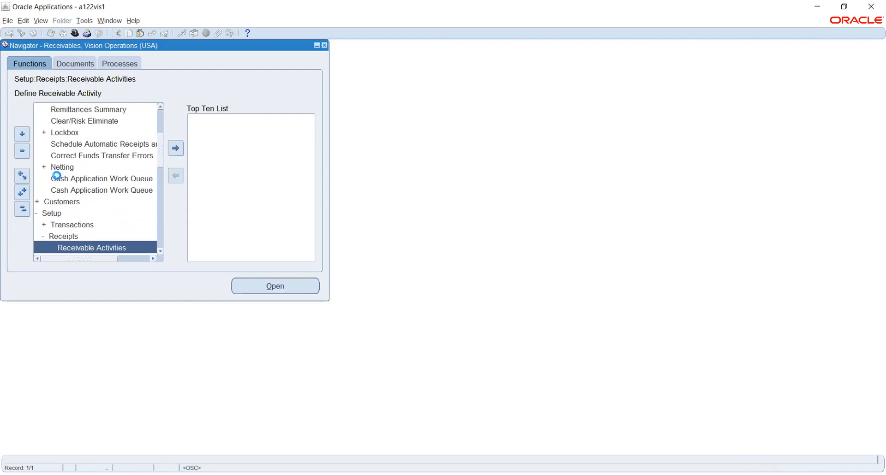
key(Down)
key(Down)
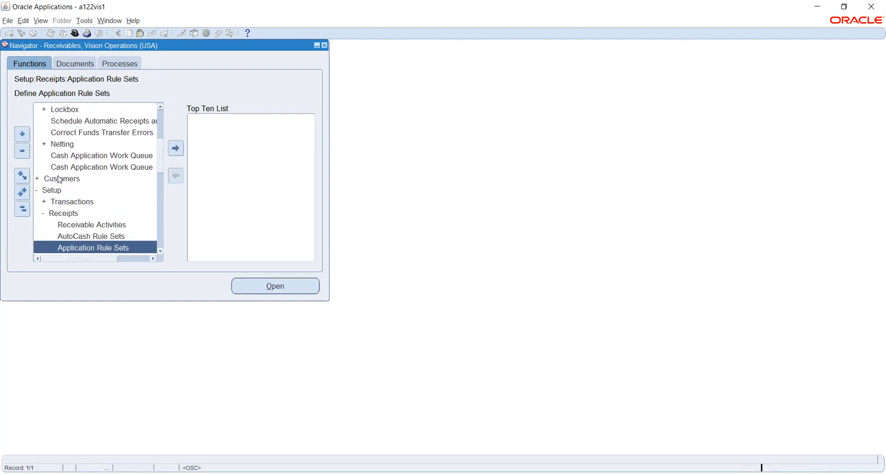
key(Down)
key(Down)
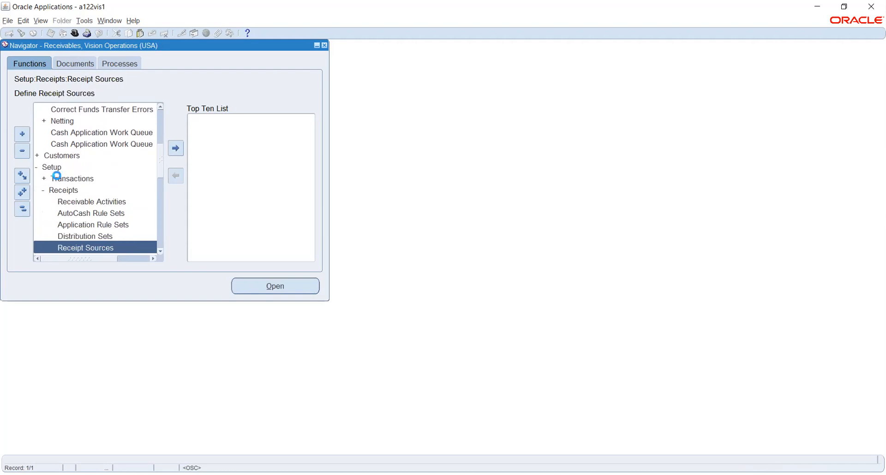
key(Down)
key(Down)
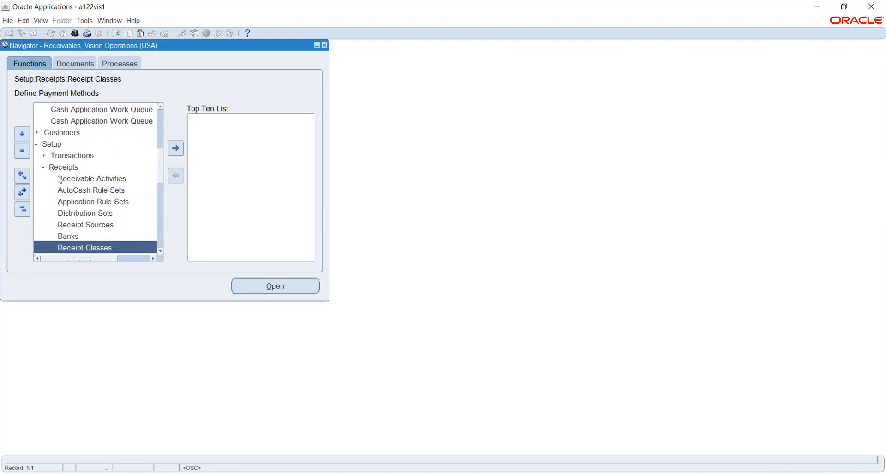
key(Return)
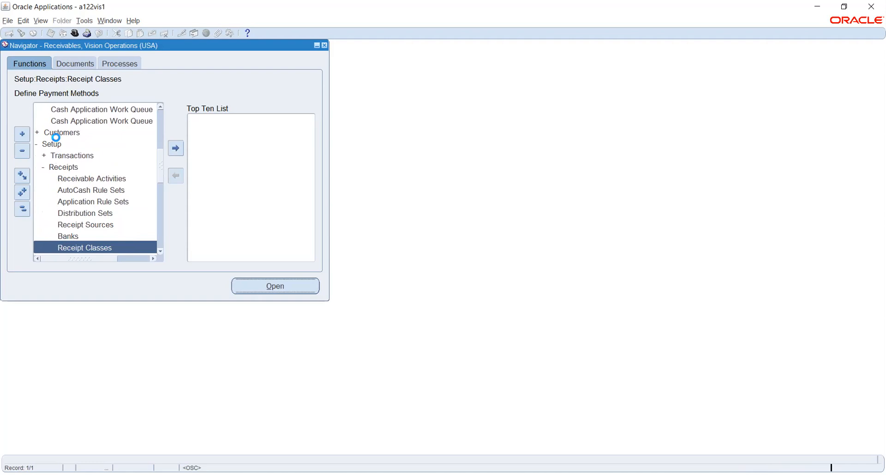
Step: Query receipt classes named Automatic% and move to the Automatic Receipts record
key(F11)
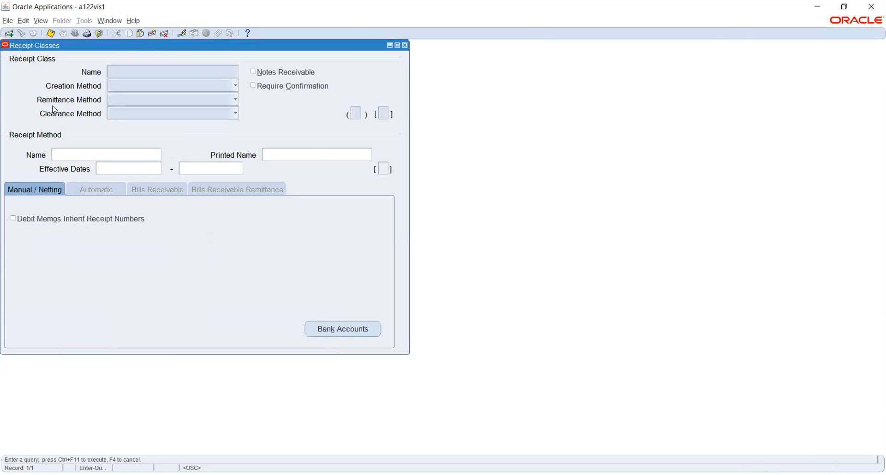
text(Automa)
text(tic)
text(%)
key(ctrl+F11)
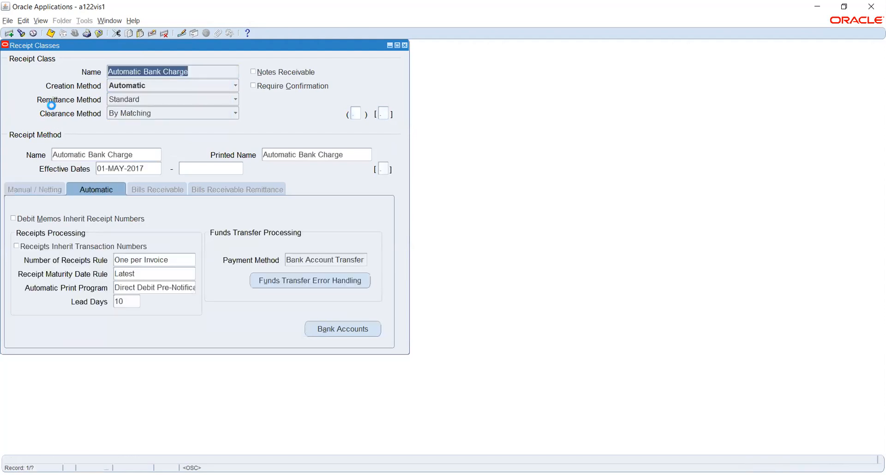
key(Down)
key(Down)
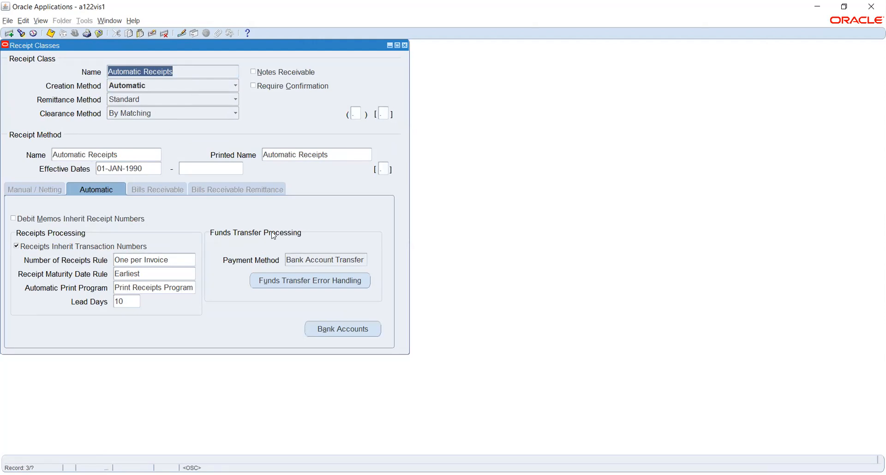
Step: Review the Funds Transfer Error Handling rules for the Bank Account Transfer method
click(305, 259)
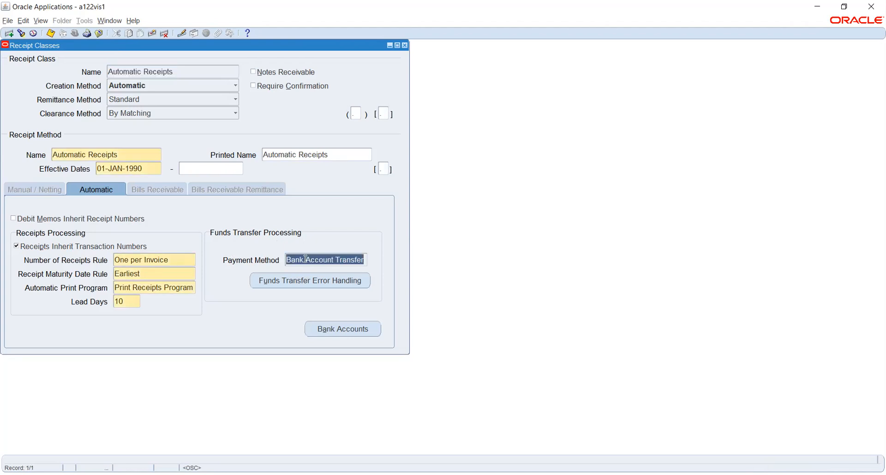
click(302, 280)
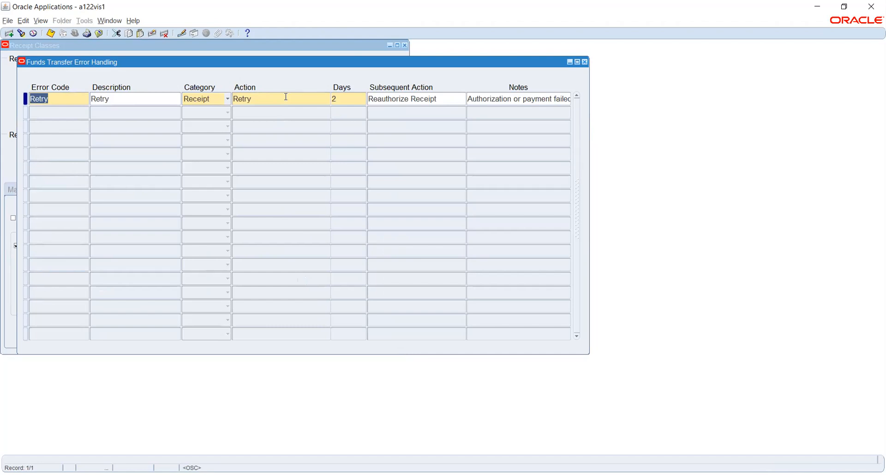
drag(286, 62, 405, 114)
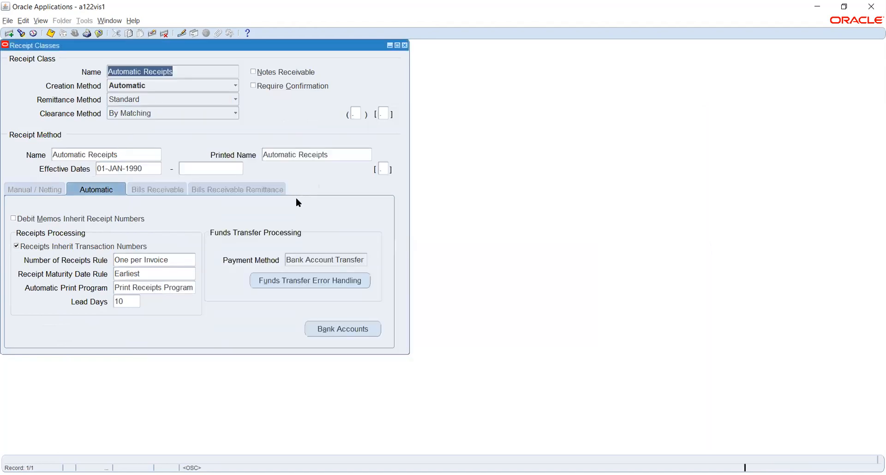
click(704, 113)
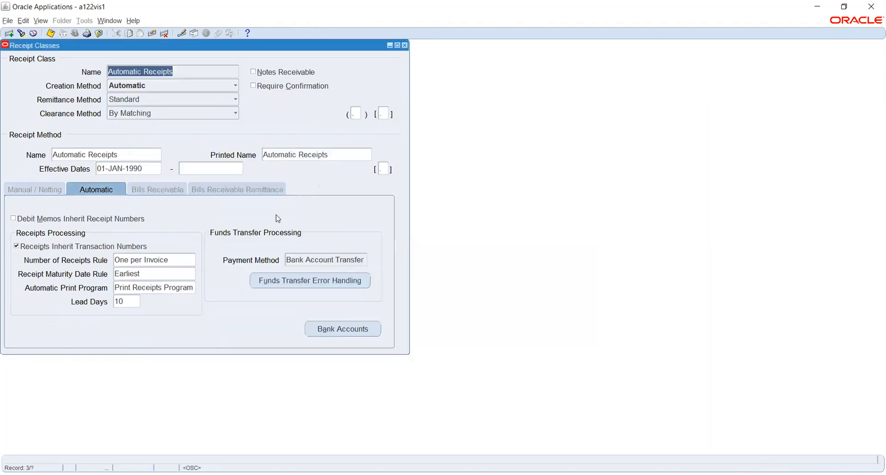
Step: Browse back and forth through the receipt class records from Automatic Receipts
click(299, 258)
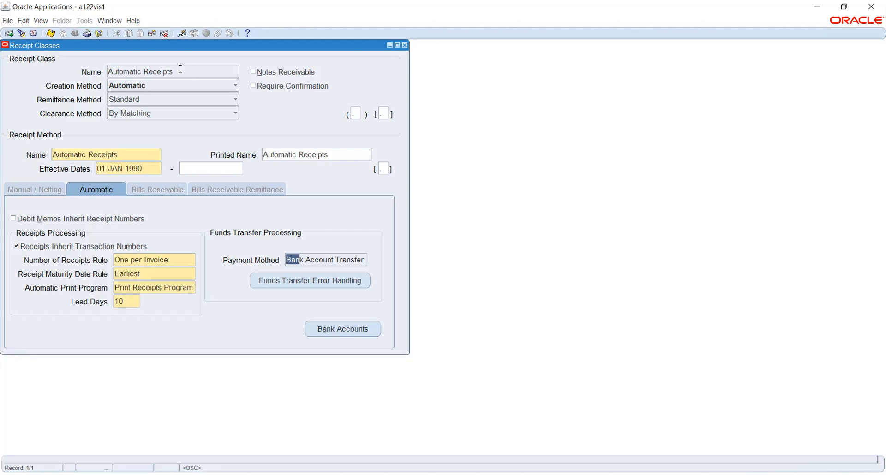
click(196, 72)
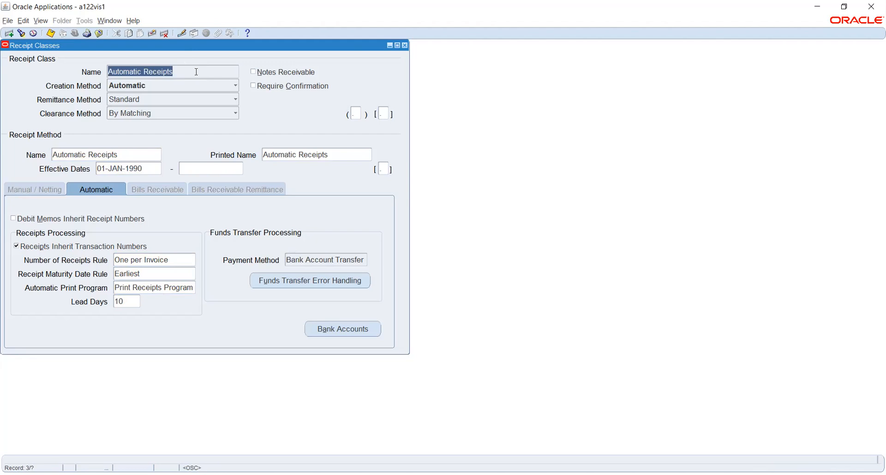
key(Up)
key(Up)
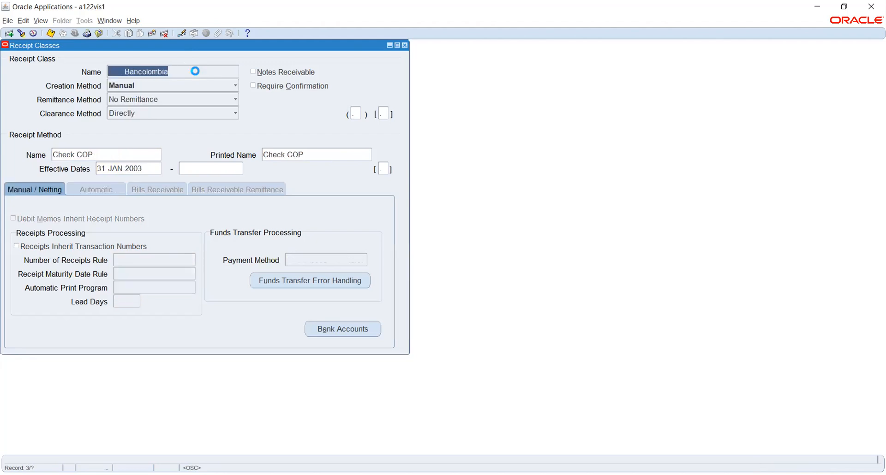
key(Down)
key(Down)
key(Down)
key(Down)
key(Down)
key(Down)
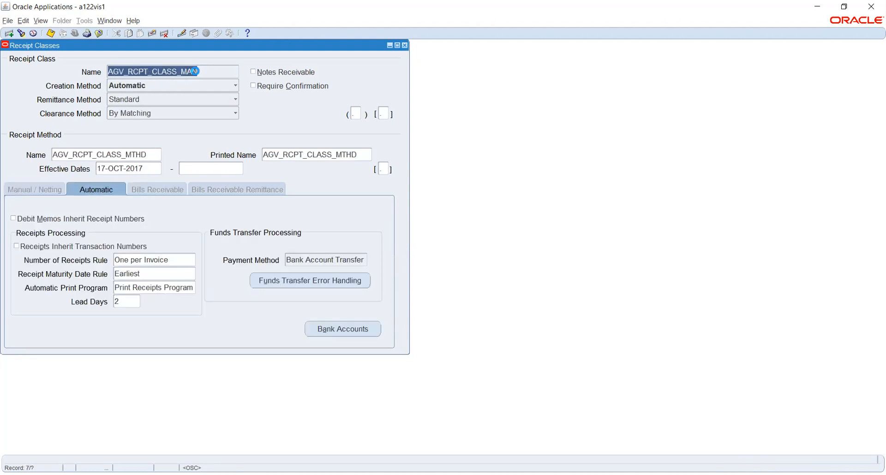
key(Up)
key(Up)
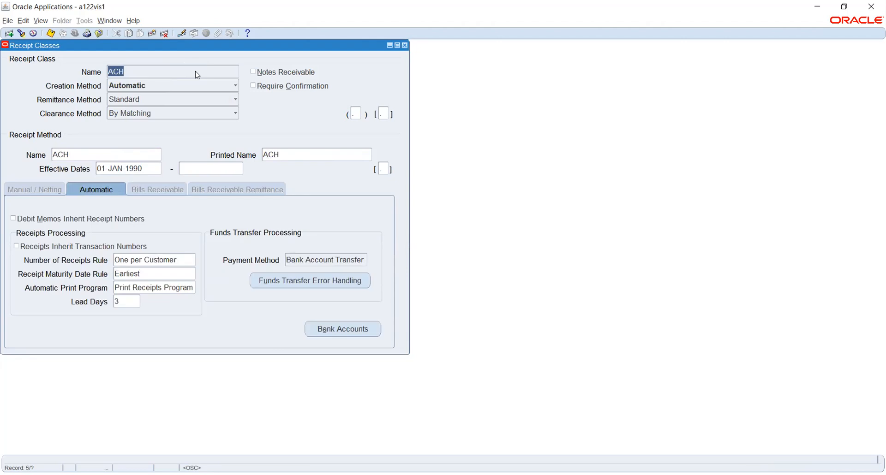
key(Down)
key(Down)
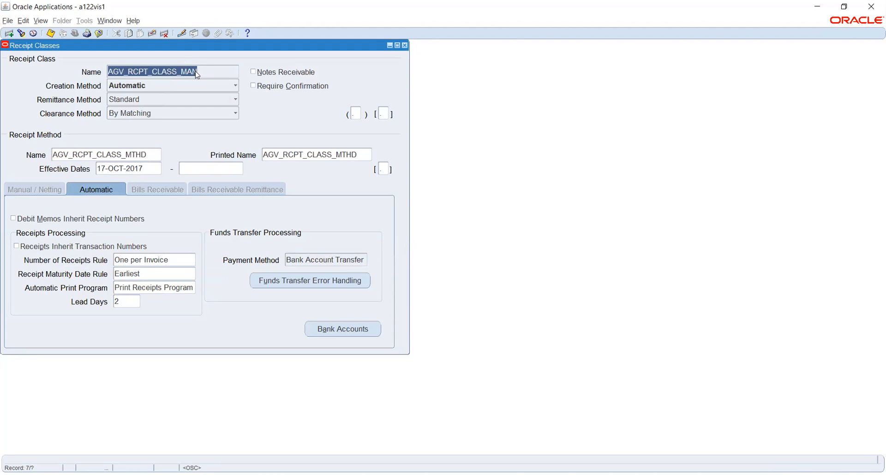
Step: Browse on to Aadhi Receipt Class and check its Aadhya Check Method remittance bank accounts
key(Down)
key(Down)
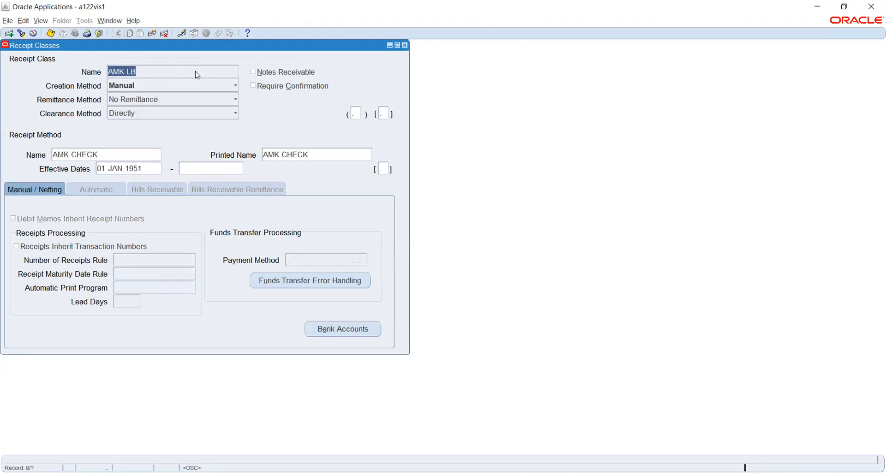
key(Down)
key(Down)
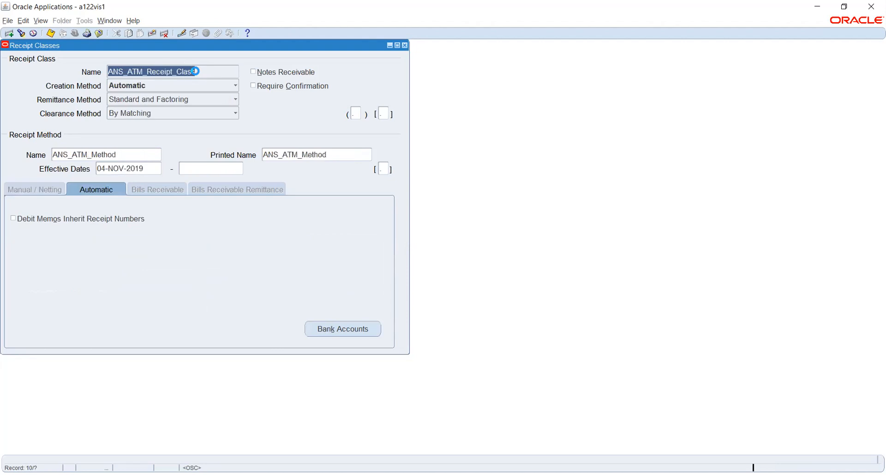
key(Down)
key(Down)
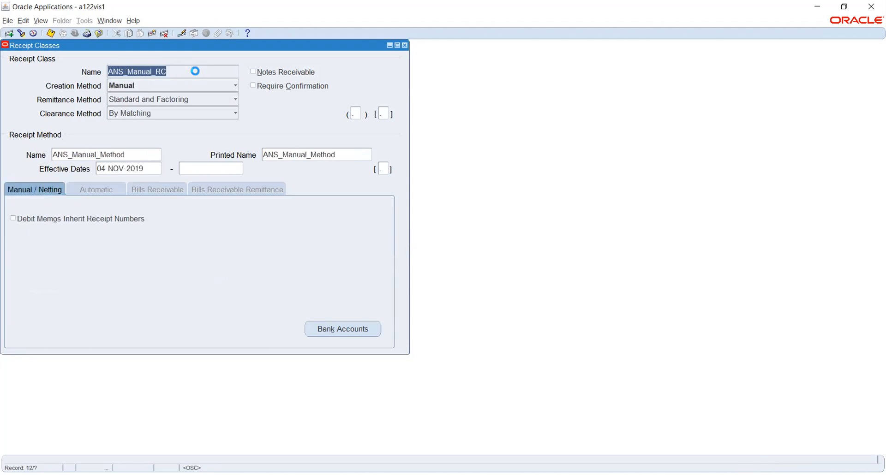
key(Down)
key(Down)
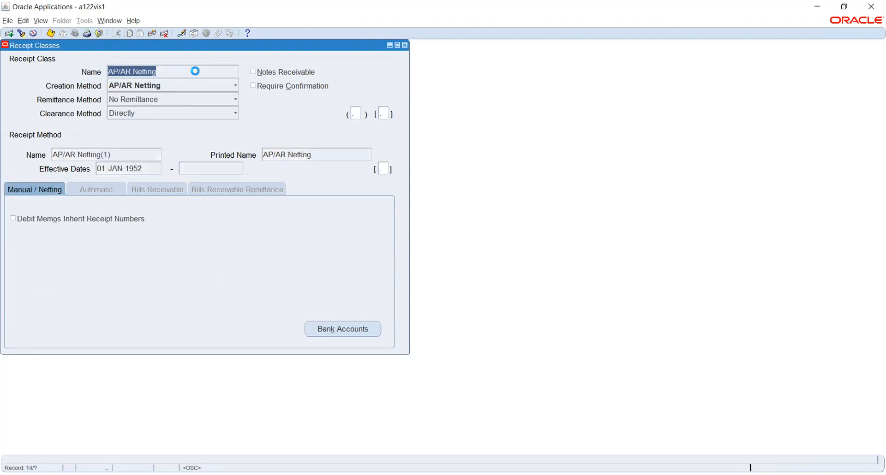
key(Down)
key(Down)
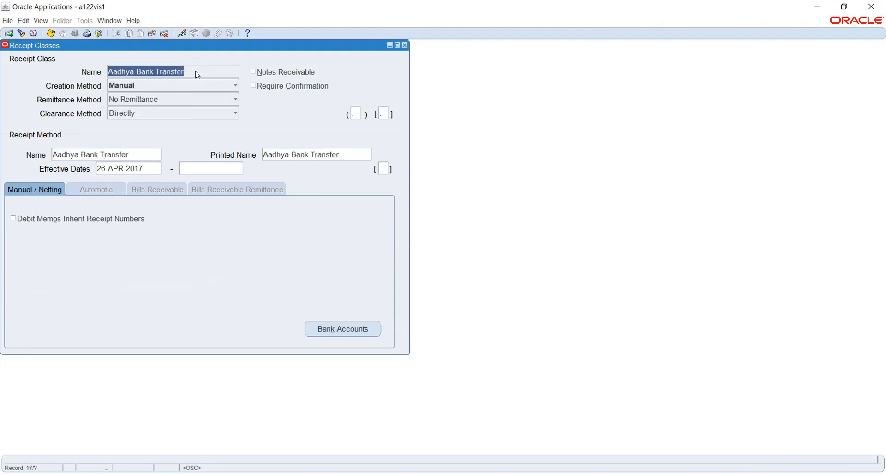
key(Down)
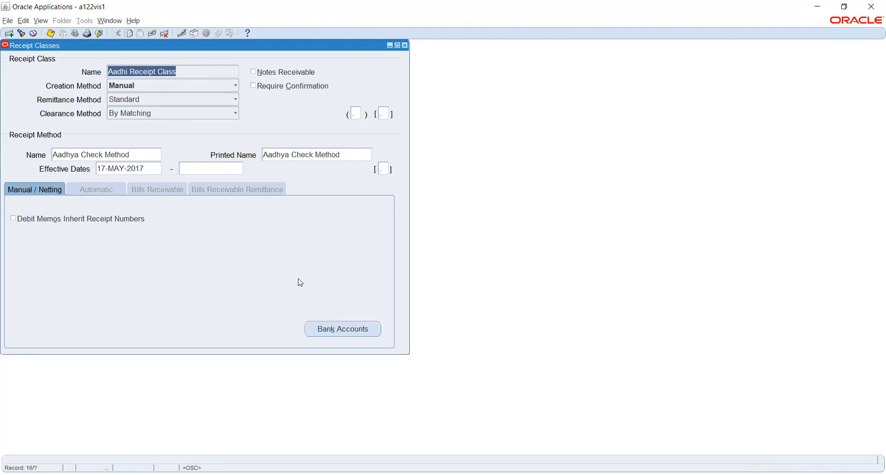
click(347, 329)
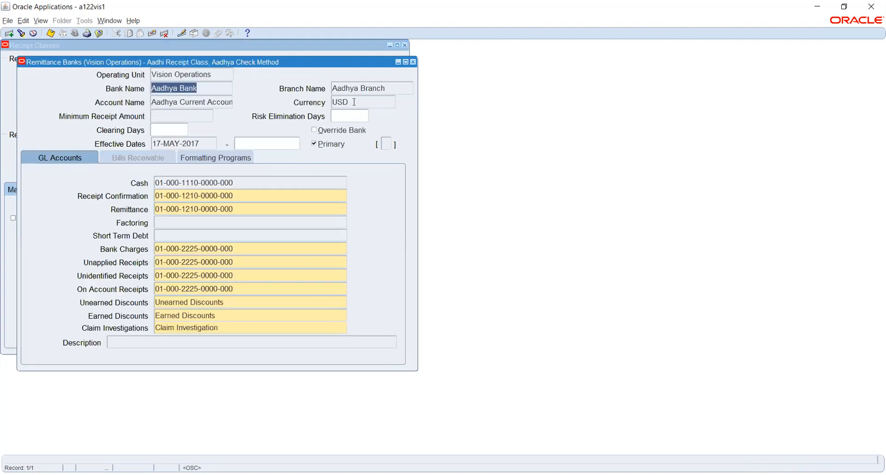
click(413, 62)
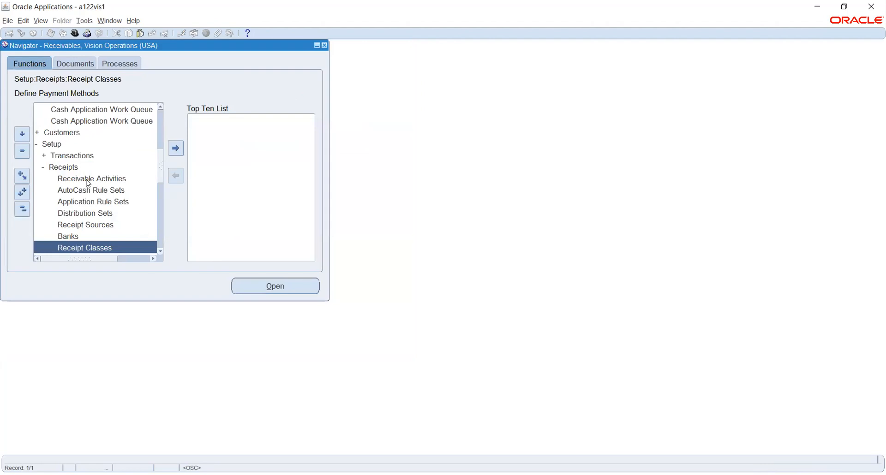
Step: Open a new receipt and search the payment methods list with 'aadhi'
click(160, 122)
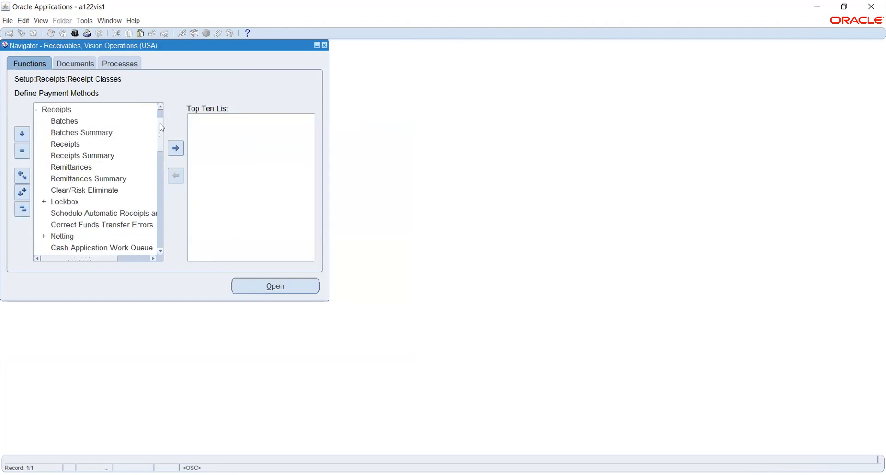
click(68, 141)
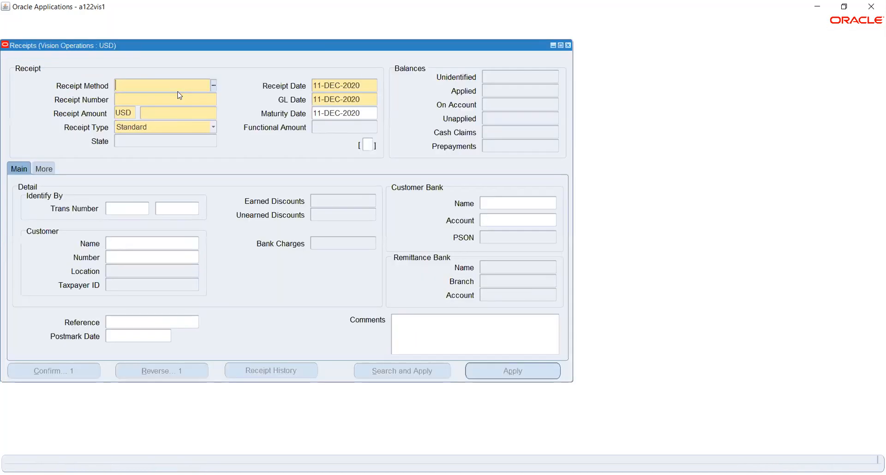
text(aadhi)
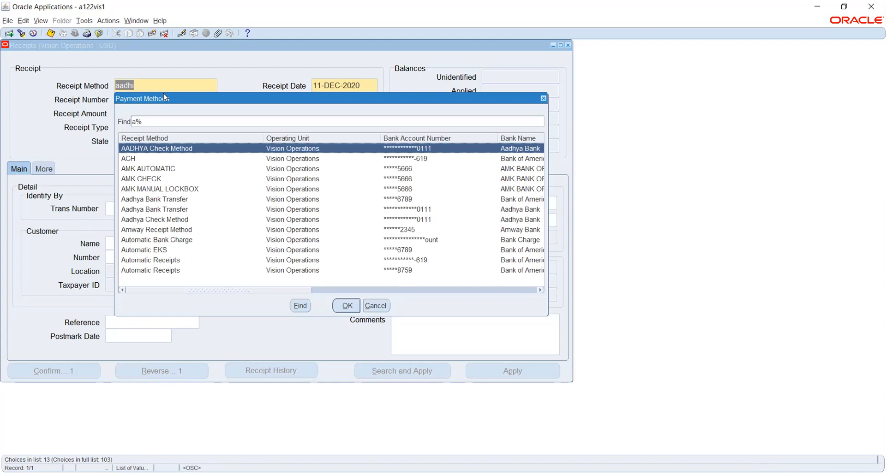
key(Down)
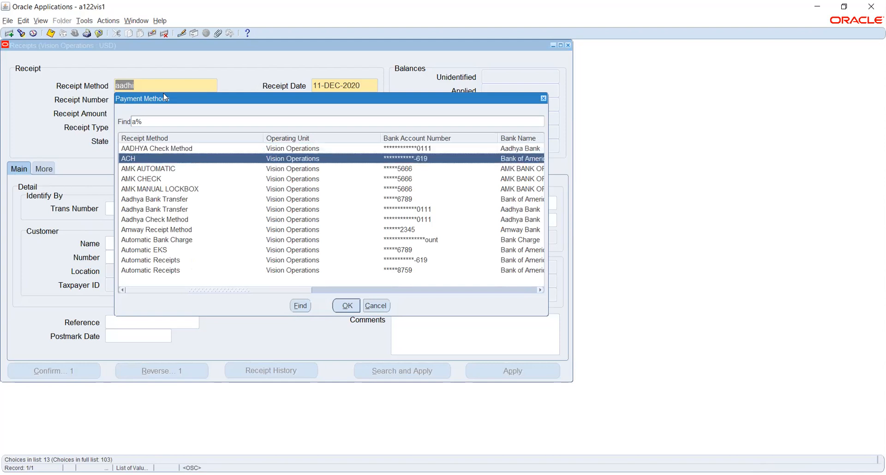
key(Right)
key(Right)
key(Right)
key(Right)
key(Right)
key(Right)
key(Right)
key(Right)
key(Right)
key(Right)
key(Right)
key(Right)
key(Right)
key(Right)
key(Right)
key(Right)
key(Right)
key(Right)
key(Right)
key(Right)
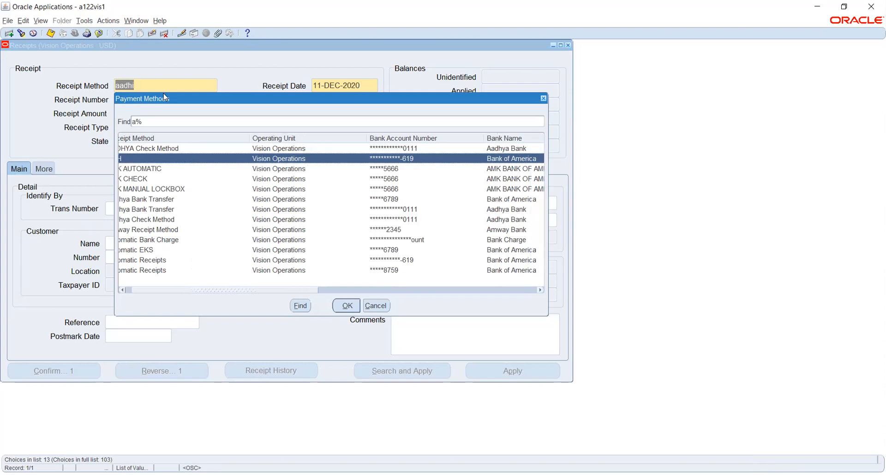
key(Right)
key(Right)
key(Right)
key(Right)
key(Right)
key(Right)
key(Right)
key(Right)
key(Right)
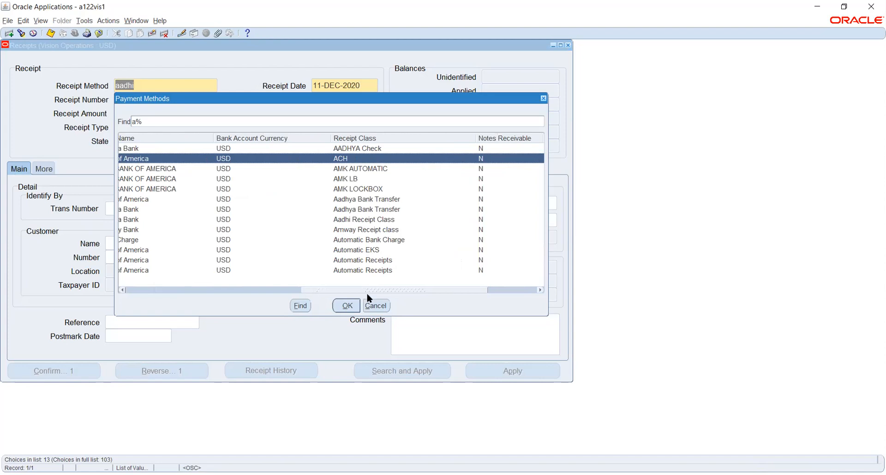
Step: Refilter the list to 'aadh', choose Aadhya Check Method, then close the receipt form
click(135, 120)
key(Delete)
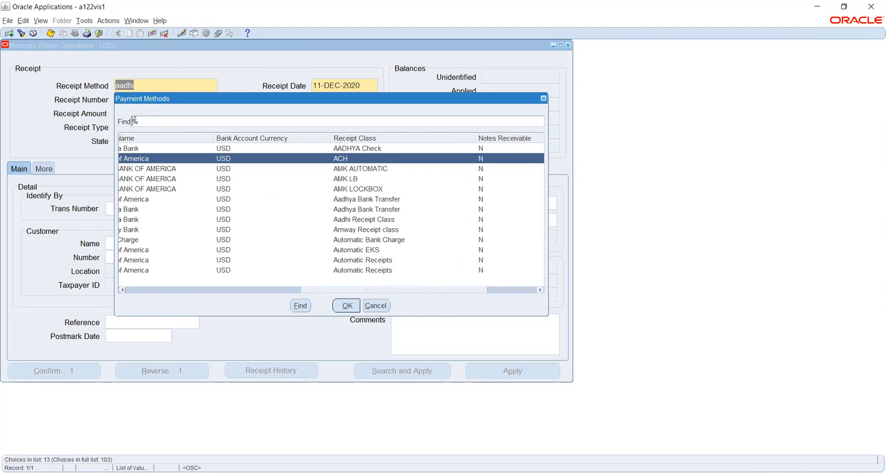
text(aadhi%)
key(Return)
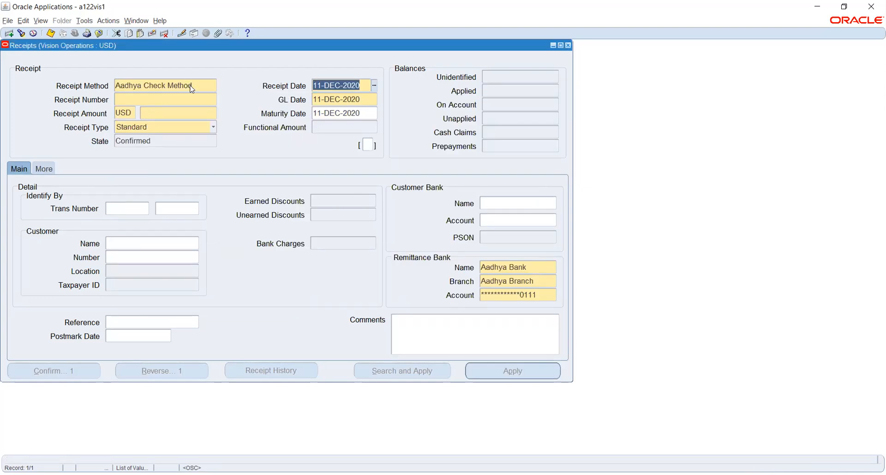
key(F4)
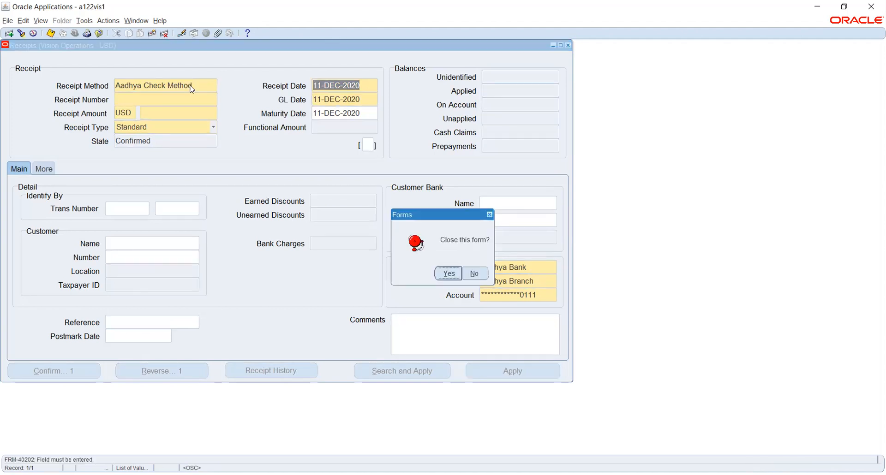
Step: Discard the unfinished receipt and open the Receipt Classes setup
key(Return)
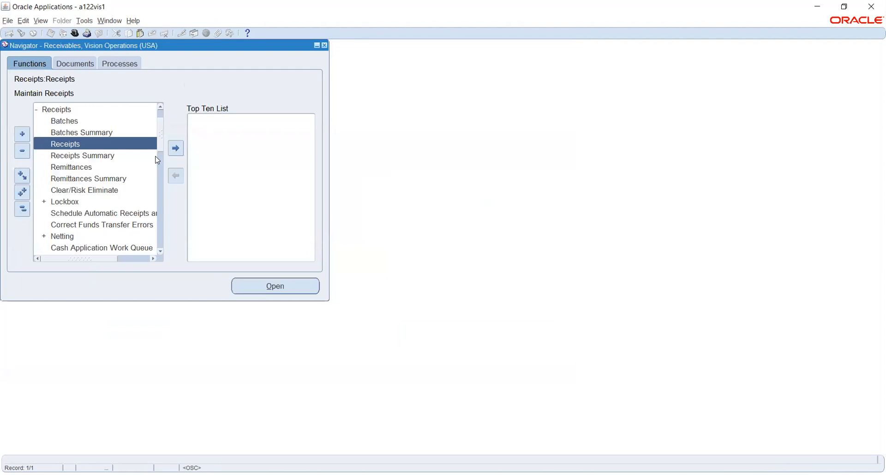
click(161, 242)
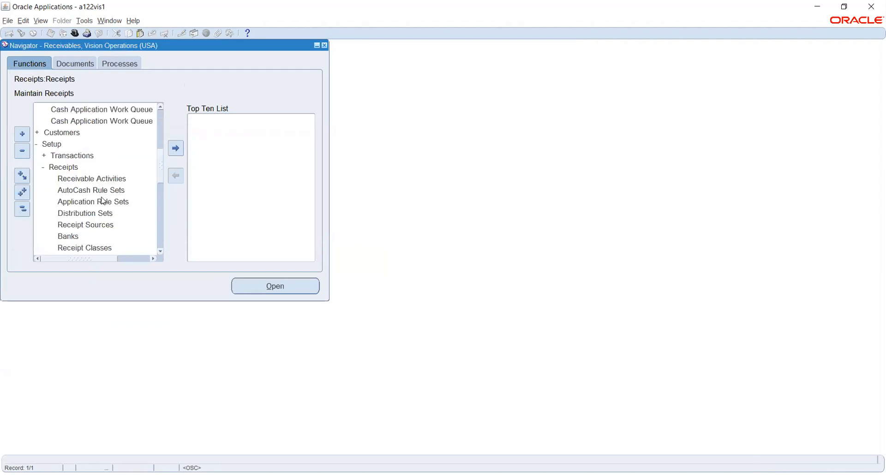
double_click(94, 248)
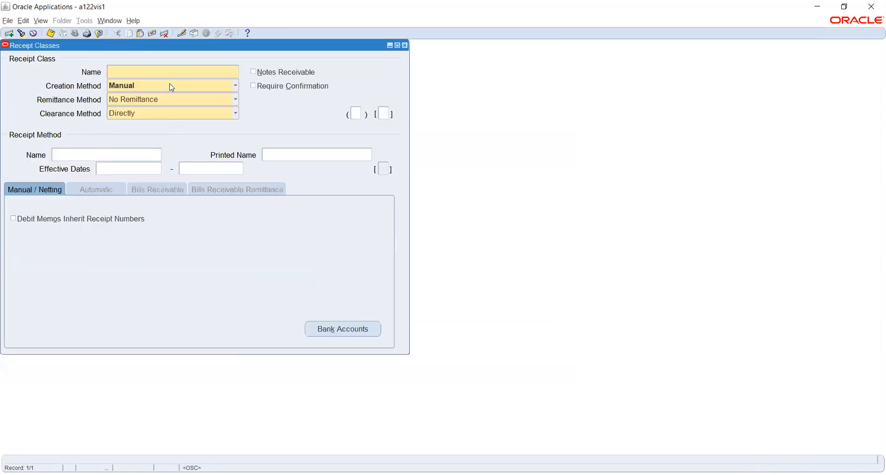
key(F4)
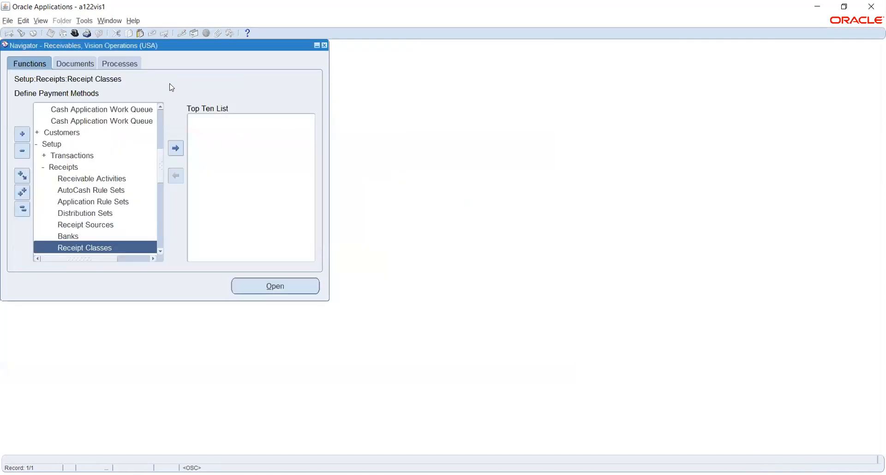
key(Return)
Step: Query receipt classes matching Aadhya%, then close back to the Navigator
key(F11)
text(Aadhy)
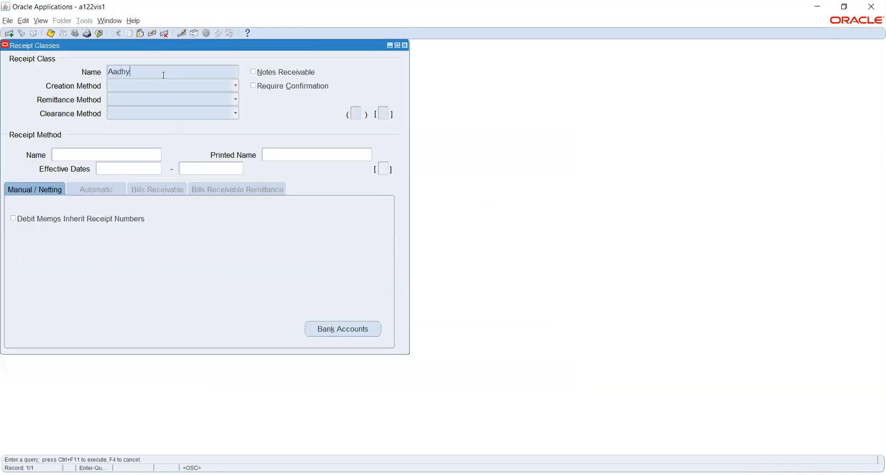
text(a%)
key(ctrl+F11)
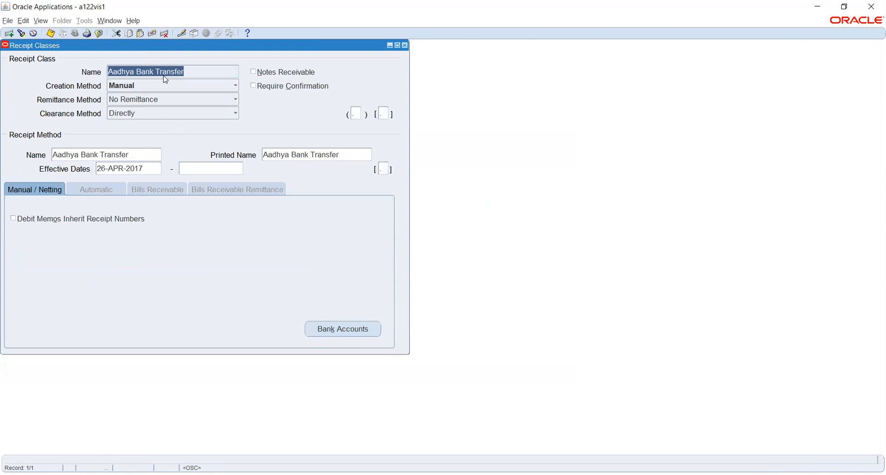
key(F4)
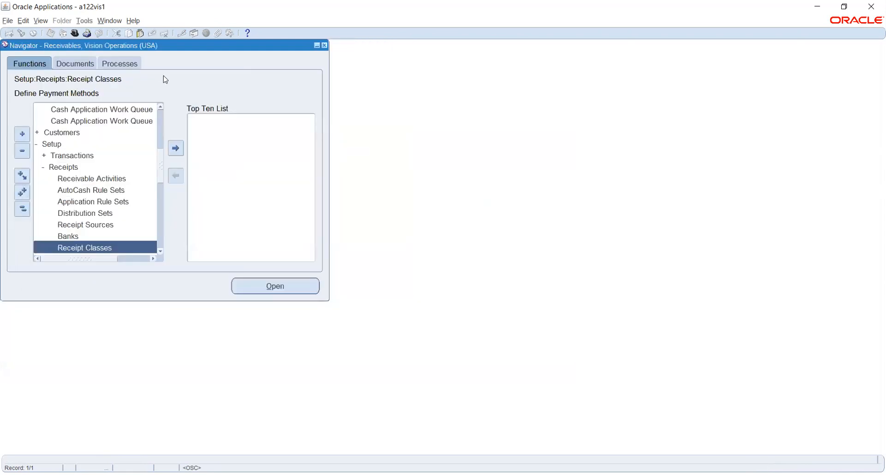
scroll(161, 147, up, 4)
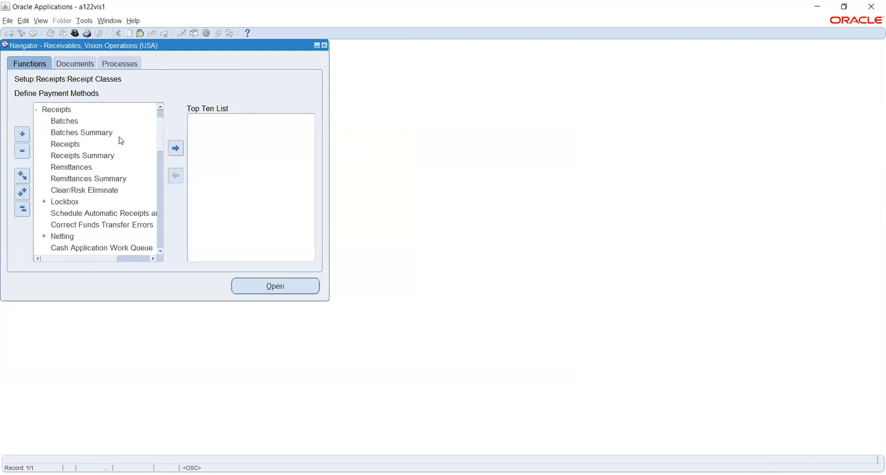
Step: Enter a new receipt with AADHYA Check Method, number 91 and amount 1,000.00
double_click(79, 145)
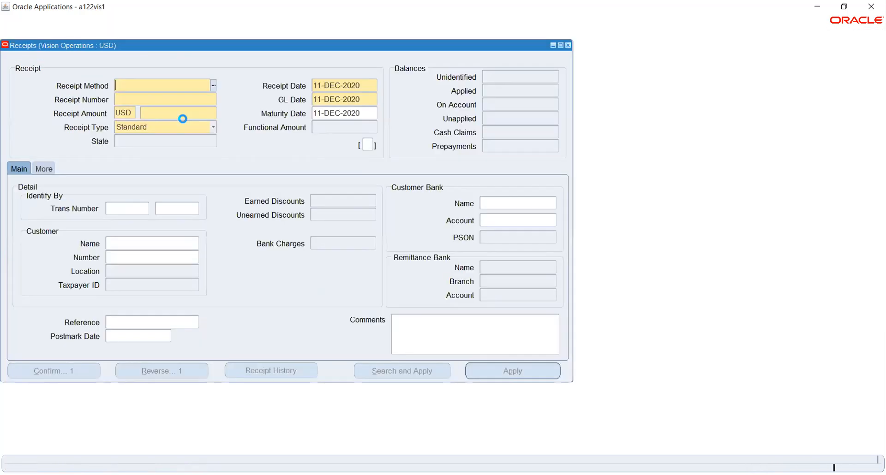
click(158, 90)
text(aa)
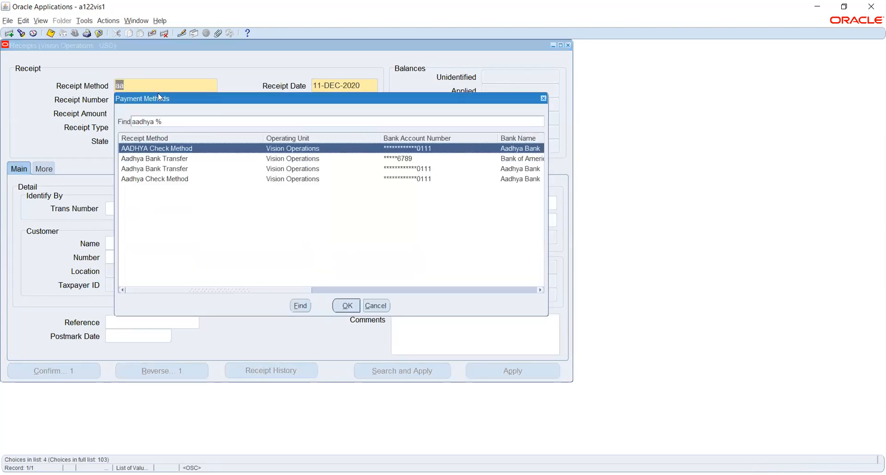
key(Return)
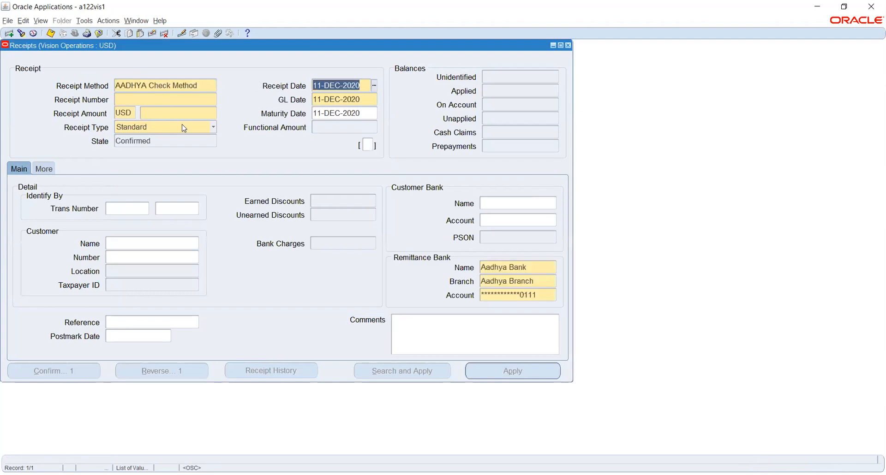
click(163, 100)
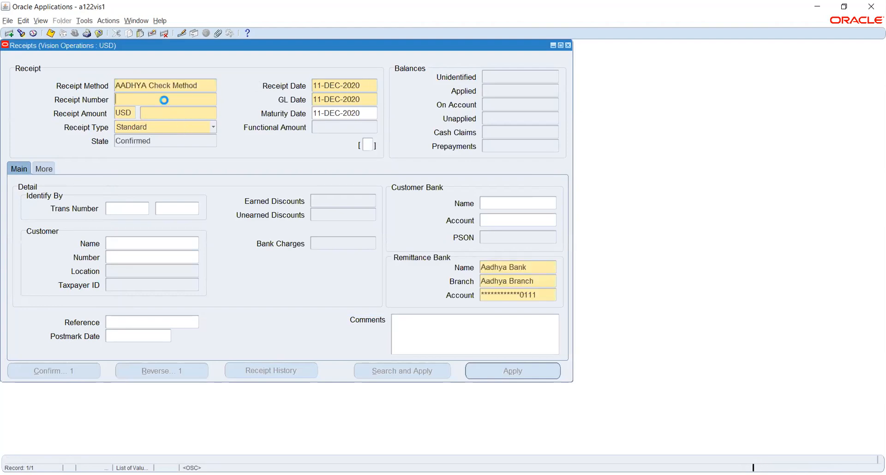
text(91)
key(Tab)
click(179, 114)
text(1000)
key(Tab)
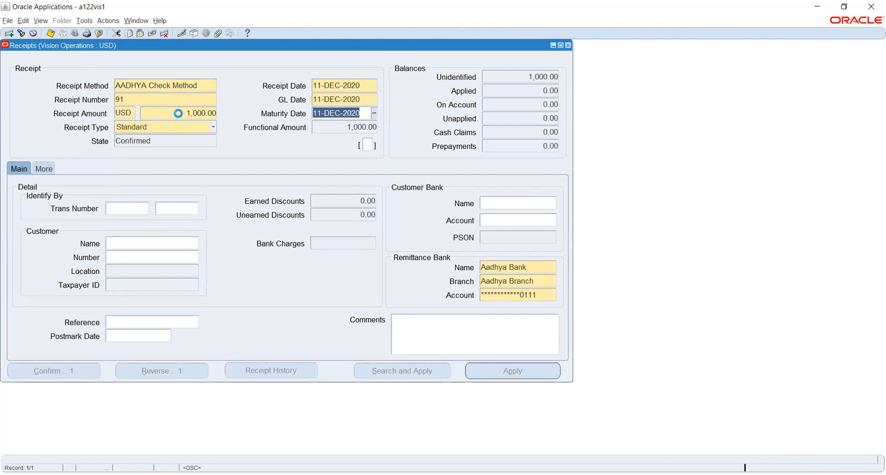
Step: Set the customer to United Parcel Service and open the receipt's Applications window
click(180, 209)
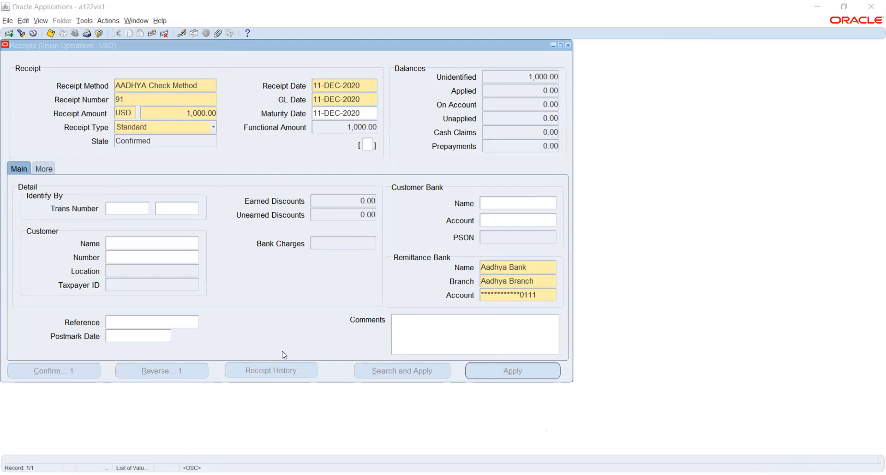
click(138, 245)
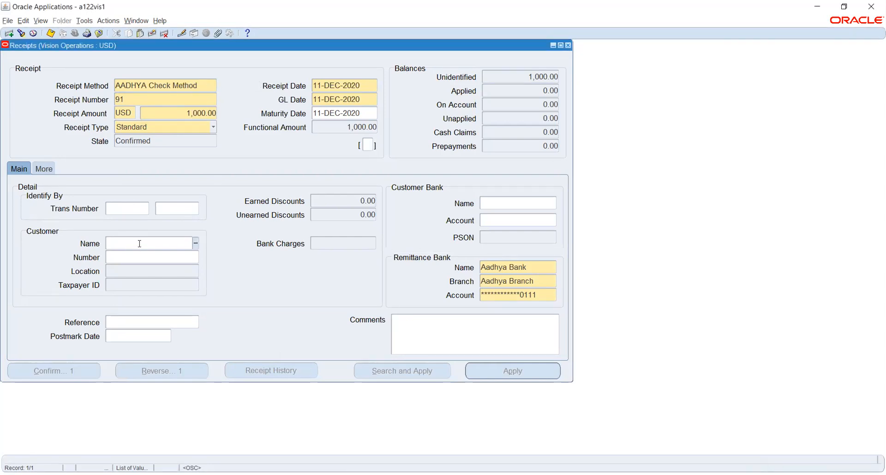
text(united par)
key(Tab)
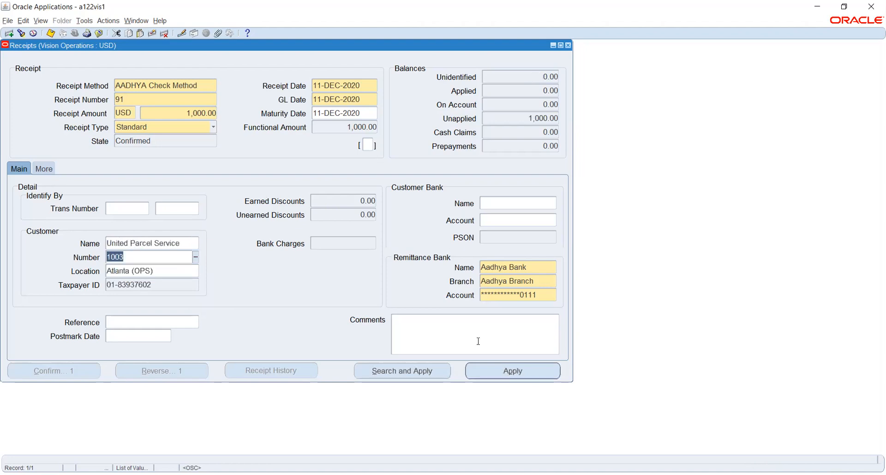
click(510, 371)
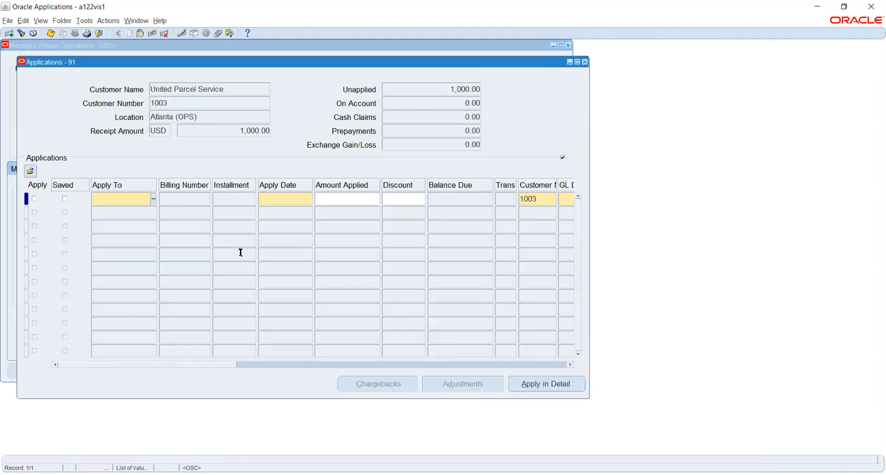
Step: Apply the full 1,000.00 to invoice 10046043, save, and close the Applications and Receipts windows
click(156, 199)
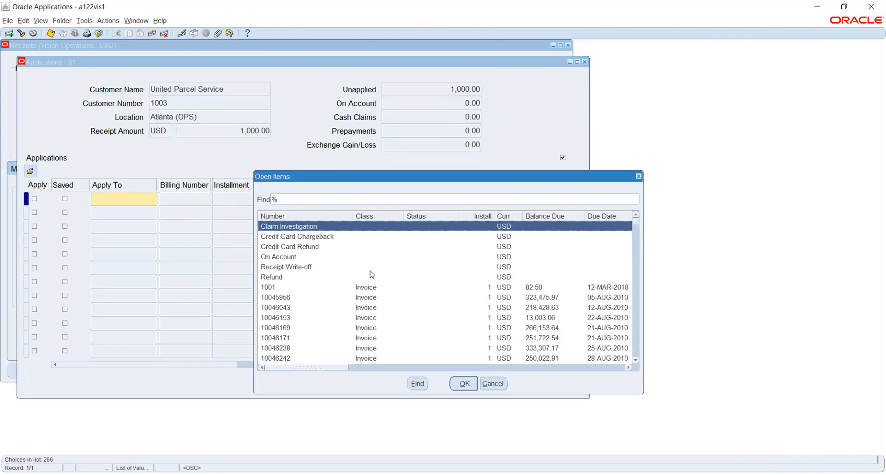
click(292, 308)
double_click(292, 308)
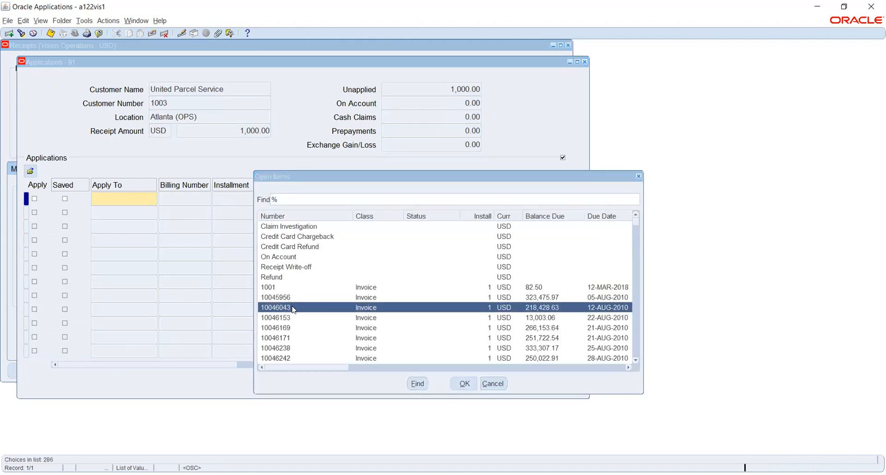
click(293, 198)
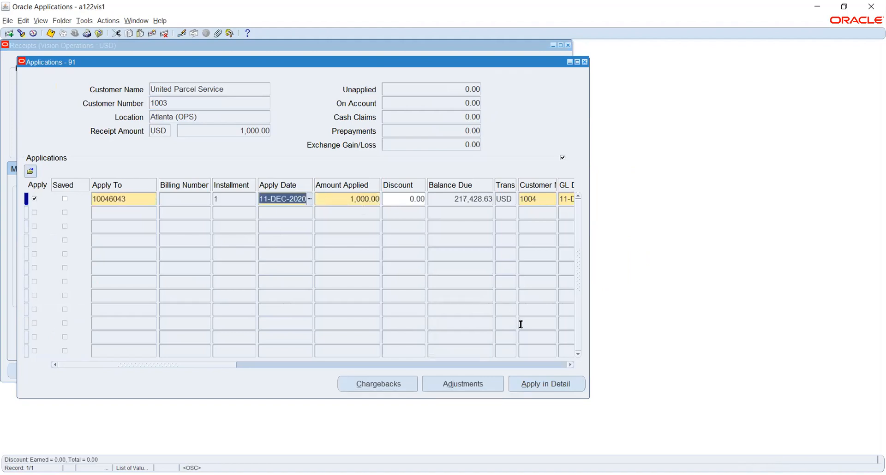
key(ctrl+s)
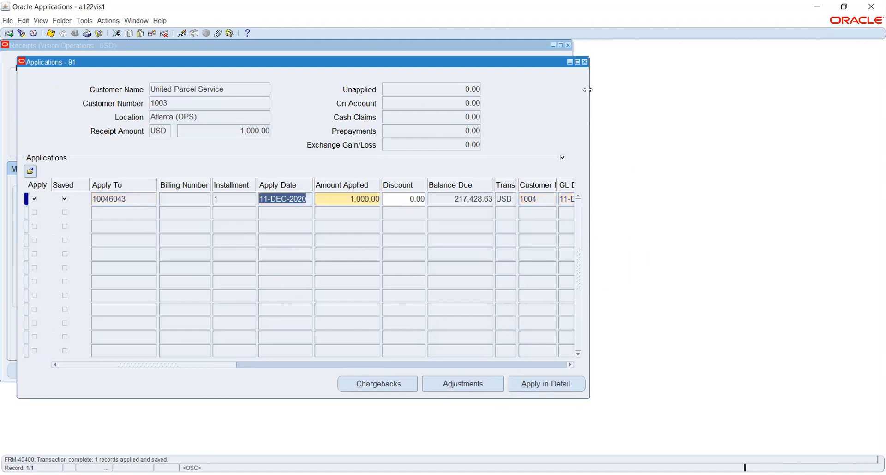
click(584, 62)
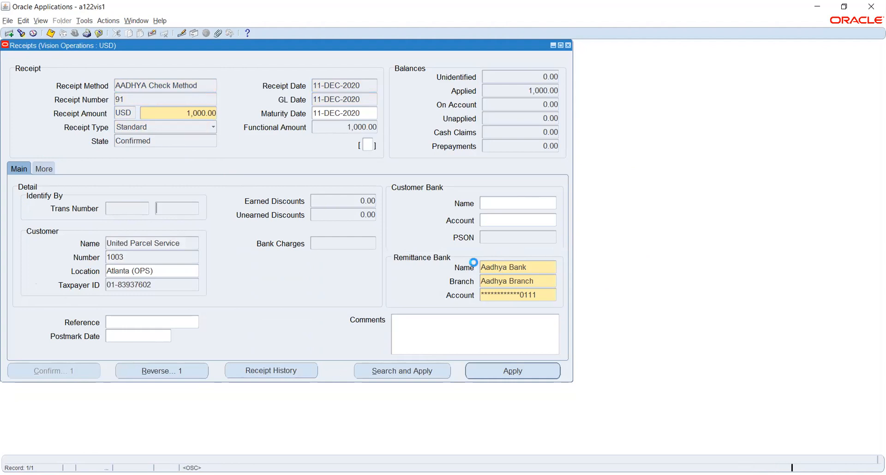
key(F4)
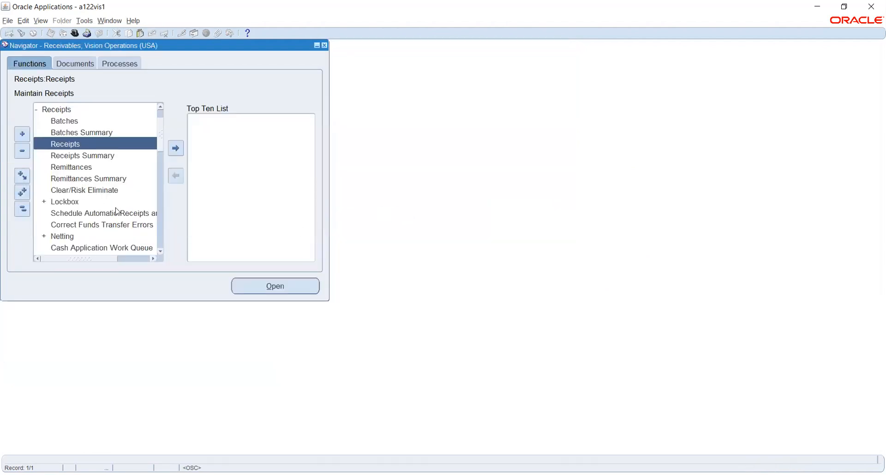
Step: Open Remittances and choose the AADHYA Check receipt class
double_click(82, 167)
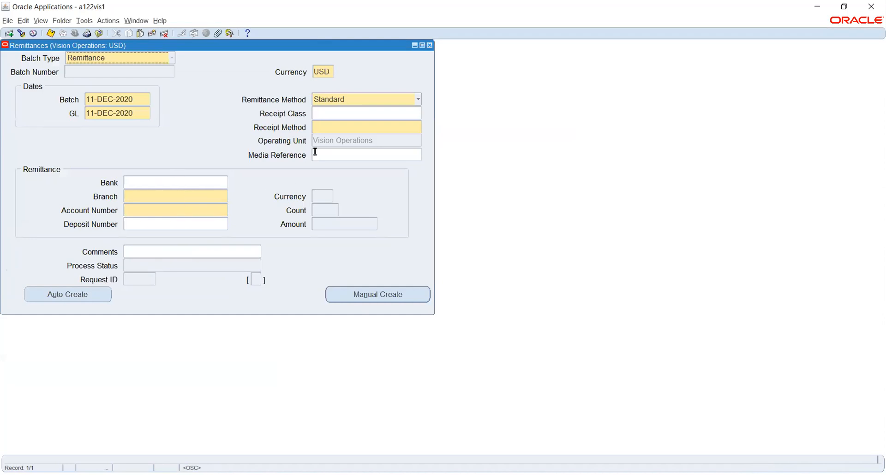
click(336, 112)
text(aa)
key(Tab)
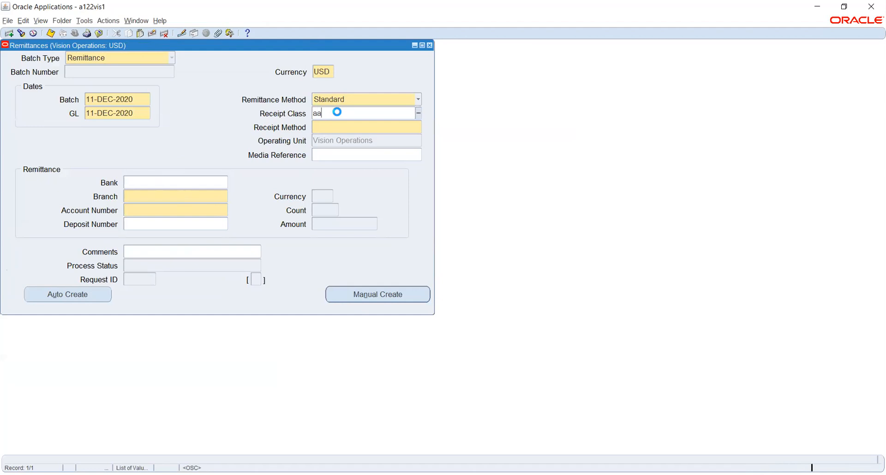
key(Return)
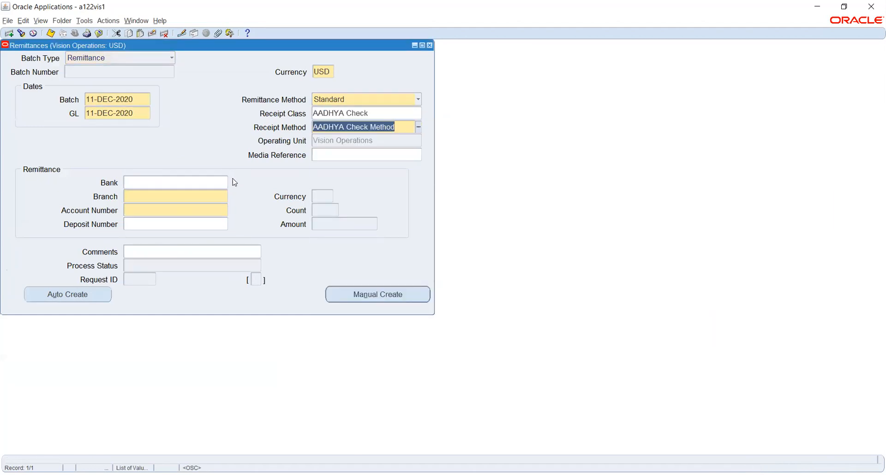
Step: Set the remittance bank to Aadhya Bank, Aadhya Branch and its account, then open Auto Create
click(189, 197)
click(214, 180)
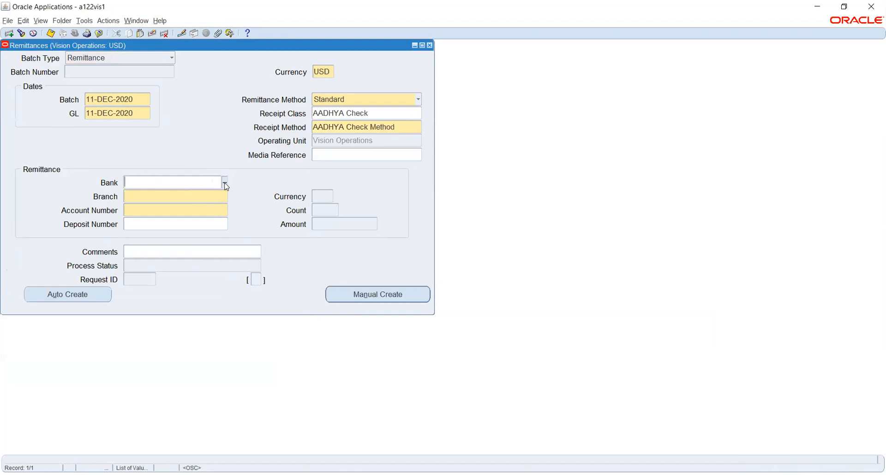
click(225, 183)
click(219, 211)
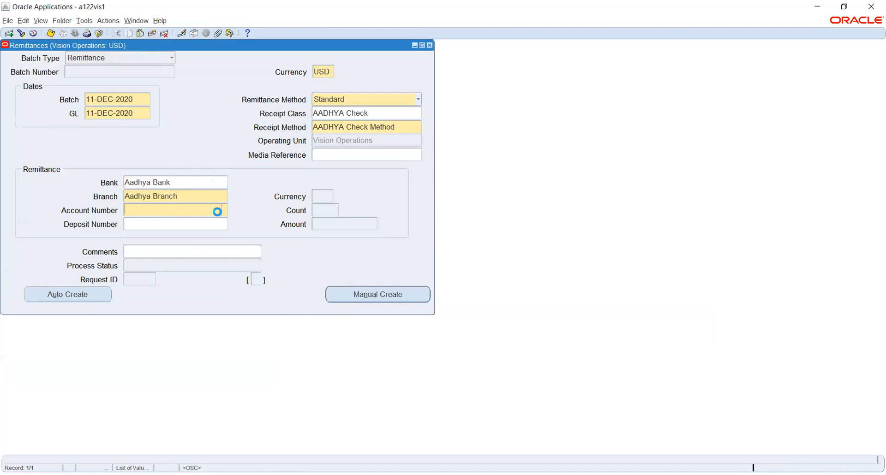
click(225, 211)
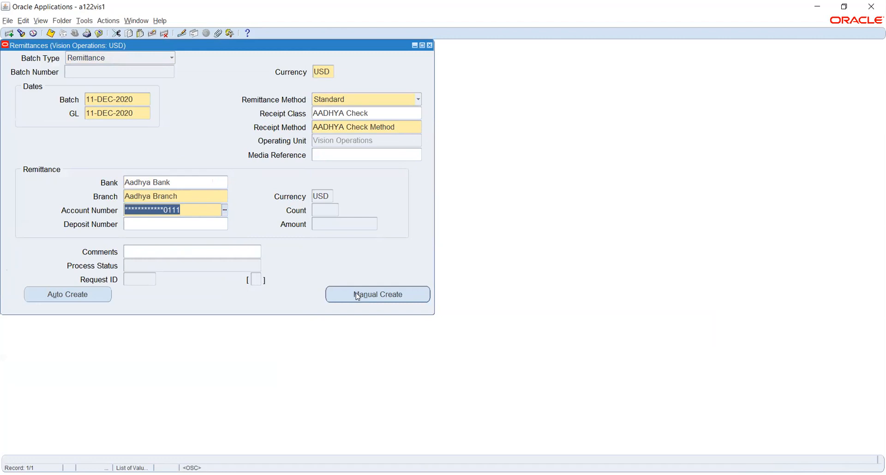
click(66, 294)
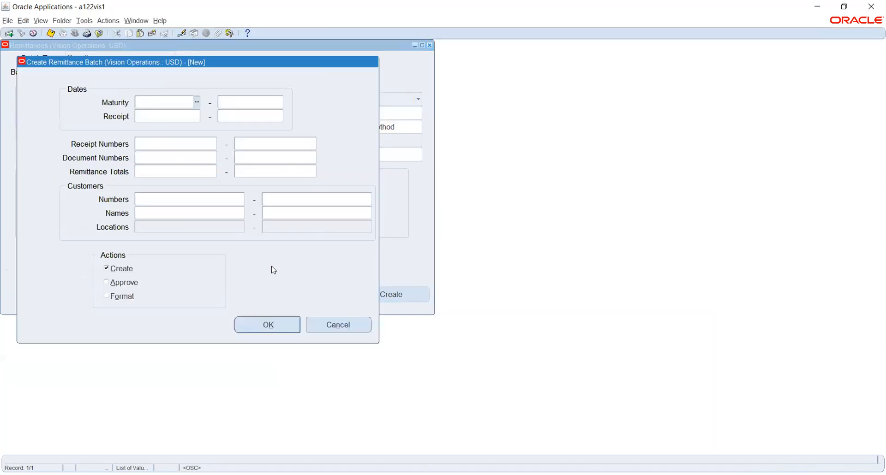
Step: Set the receipt number range to 91 through 91, with Approve and Format ticked
click(159, 143)
text(8)
text(91)
key(Tab)
text(91)
key(Tab)
click(113, 283)
click(117, 296)
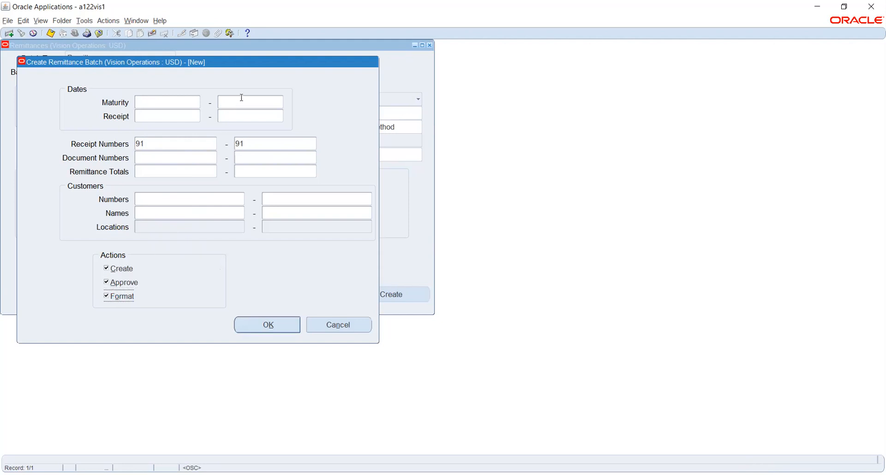
Step: Submit the remittance batch creation, confirming the Decision prompt and the completion message
drag(254, 65, 566, 114)
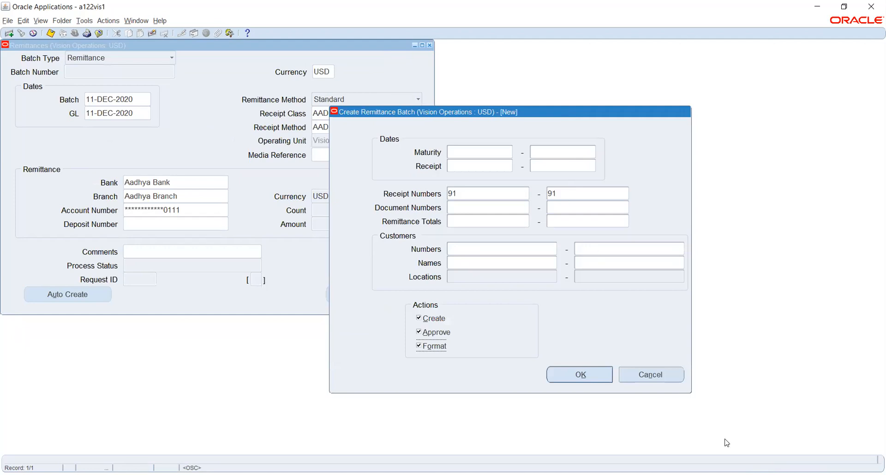
key(alt+Tab)
click(575, 371)
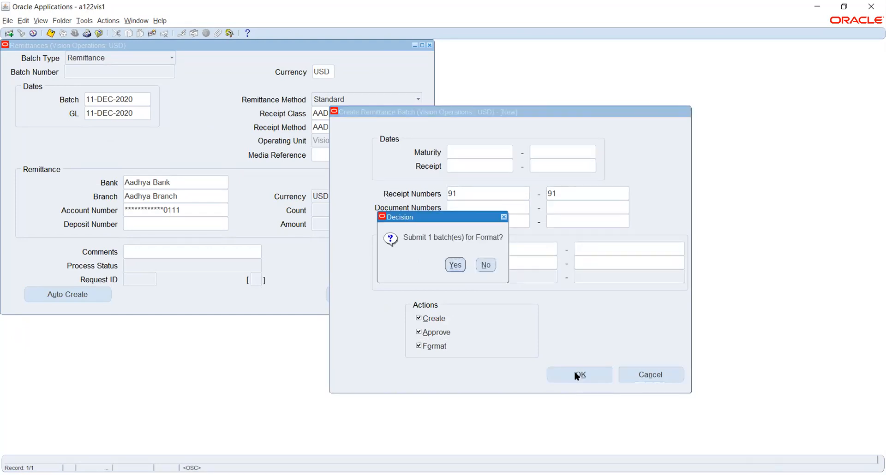
click(455, 264)
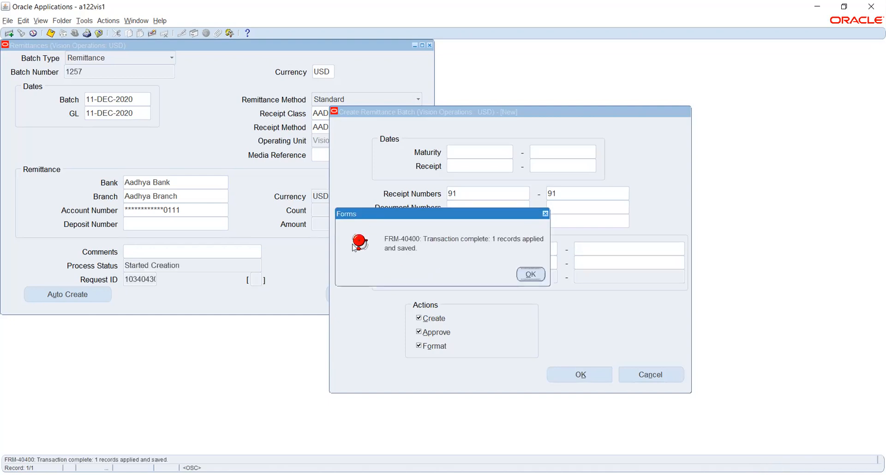
key(Return)
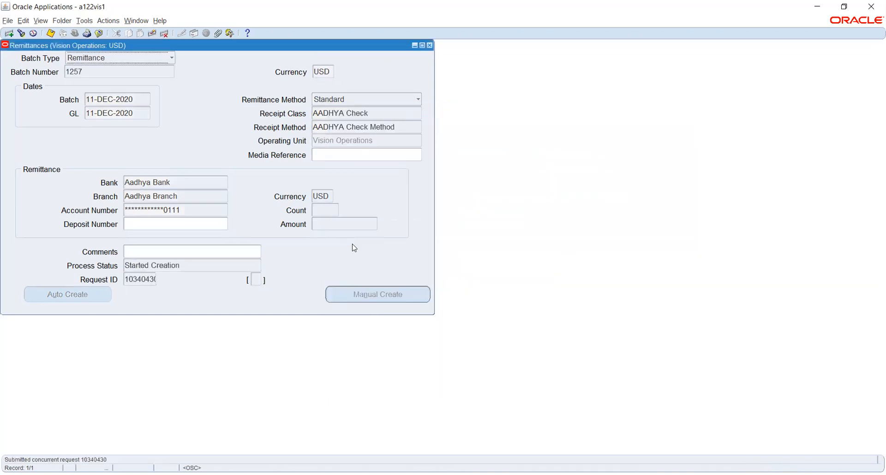
Step: Open the Requests window showing all my recent concurrent requests
click(38, 22)
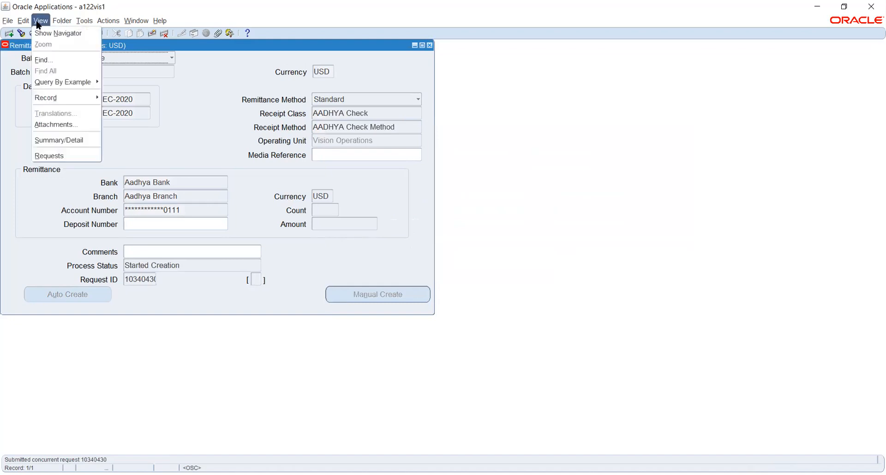
click(51, 156)
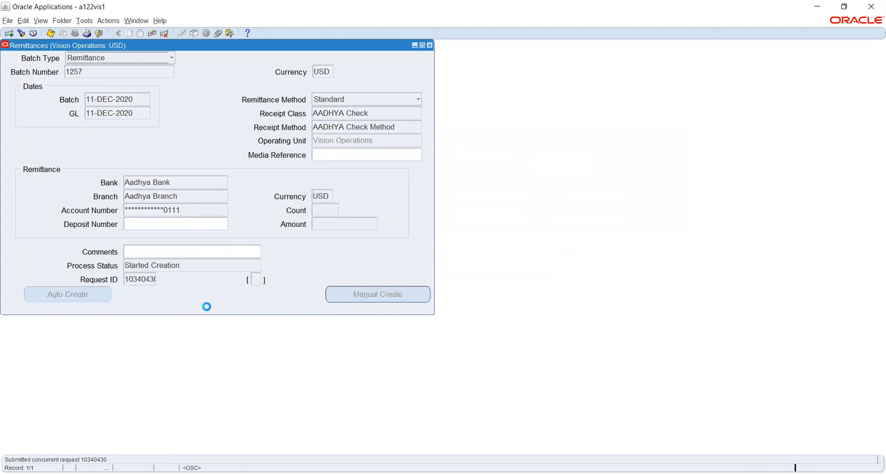
click(319, 322)
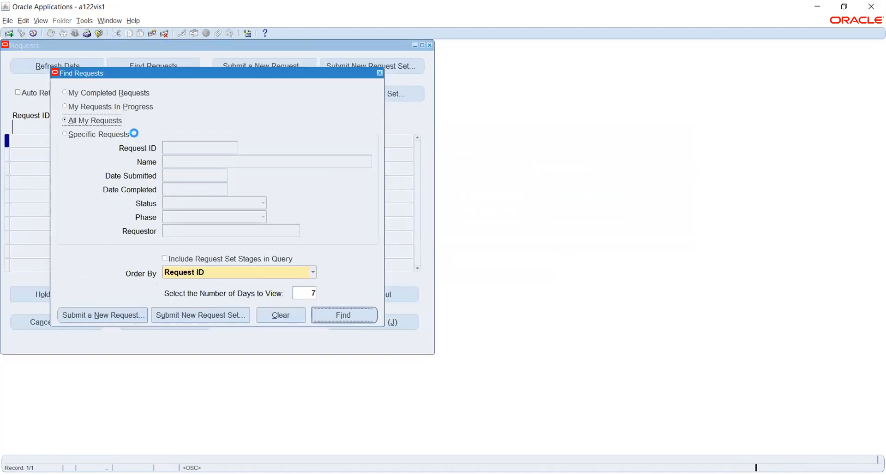
Step: Refresh repeatedly until request 10340430 is Running and follow-on 10340432 shows Pending, Standby
click(57, 68)
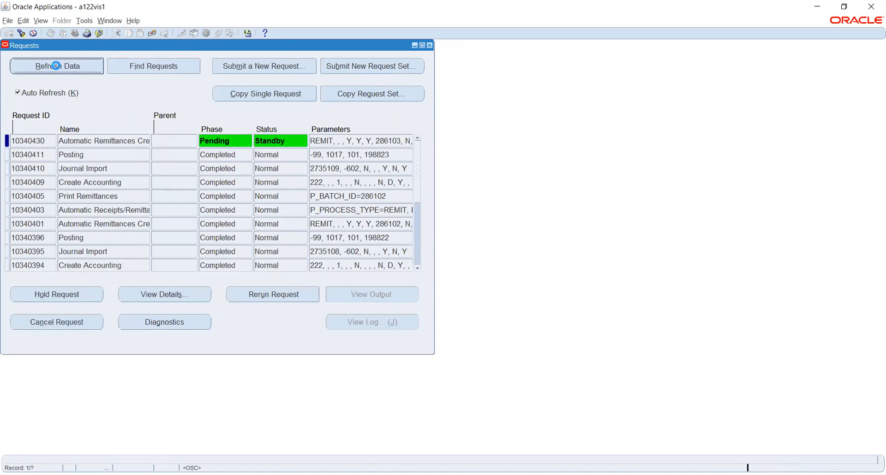
click(56, 66)
click(56, 66)
click(57, 65)
click(57, 65)
click(90, 67)
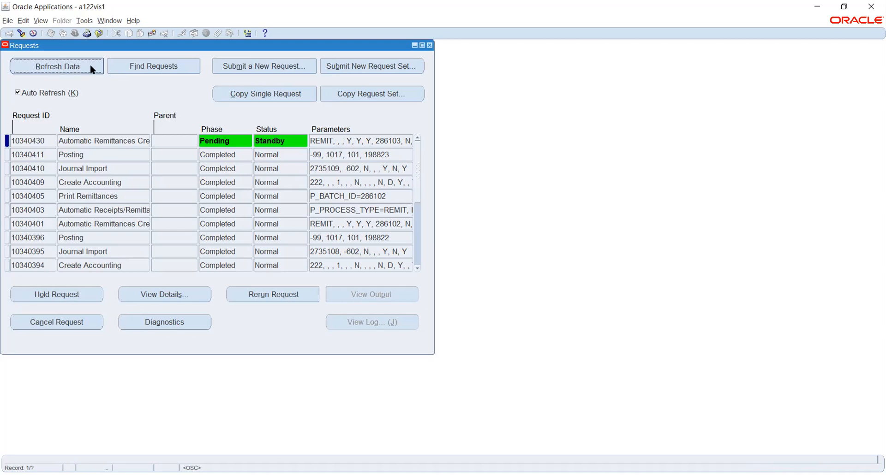
click(91, 66)
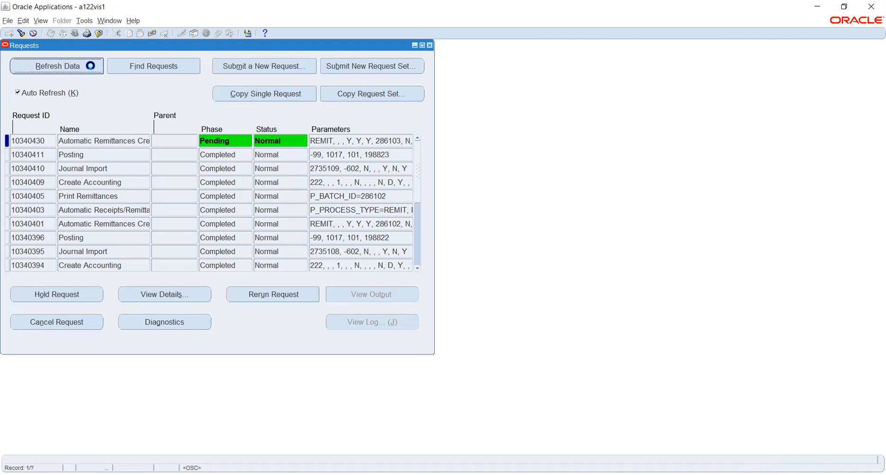
click(91, 67)
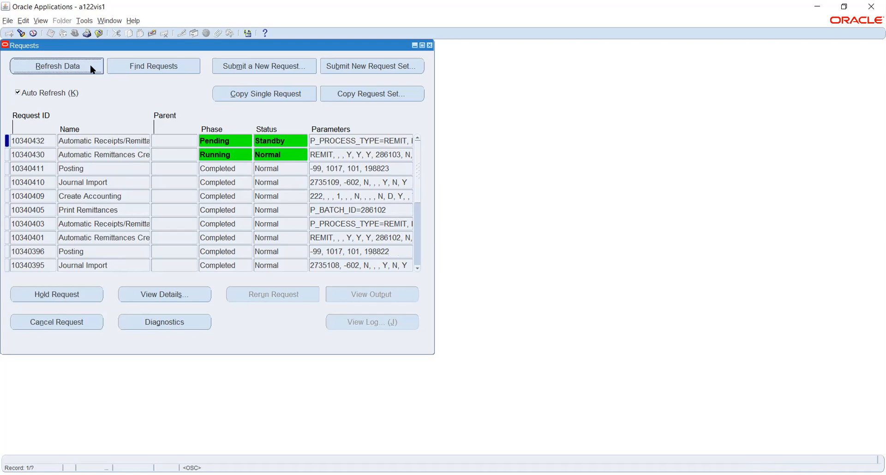
click(90, 66)
click(90, 67)
click(90, 66)
click(91, 67)
click(91, 68)
click(91, 67)
click(90, 67)
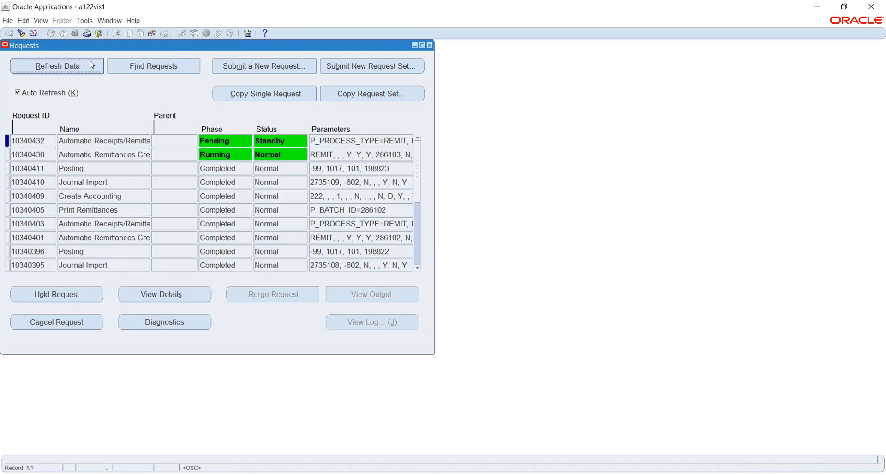
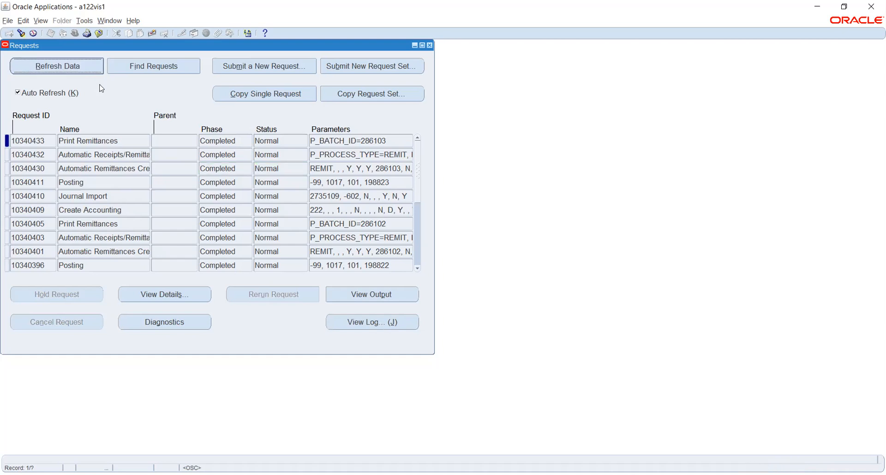
Step: Close the Requests window and the remittance batch form to reach the Receivables Navigator
key(F4)
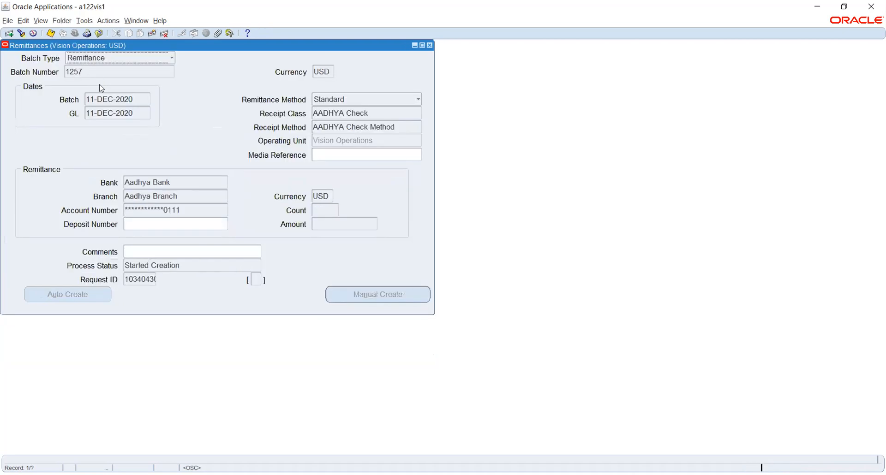
key(F4)
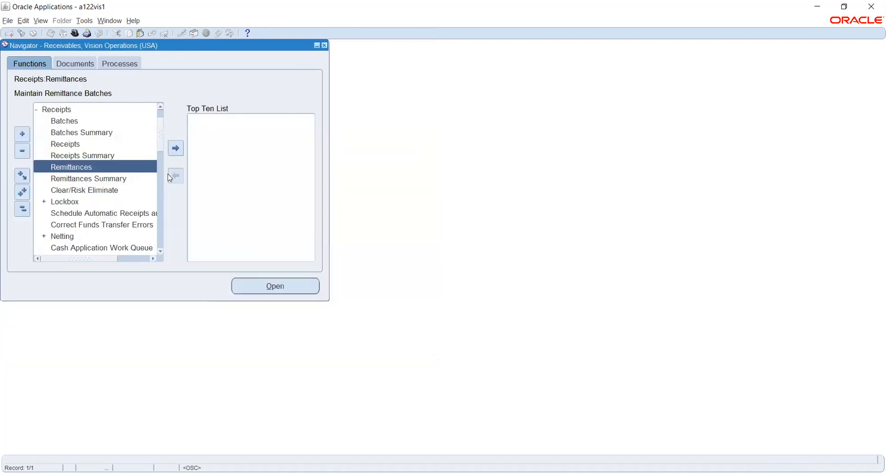
Step: Switch the responsibility to Cash Management, Vision Operations (USA)
click(75, 34)
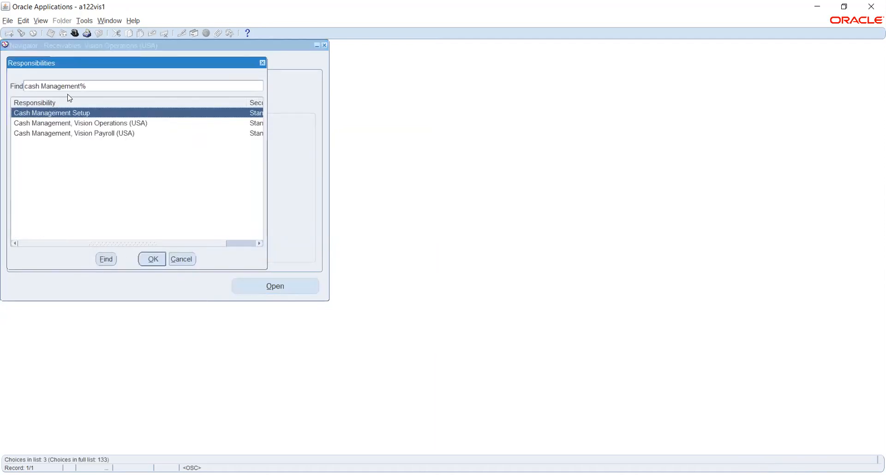
key(Down)
click(153, 259)
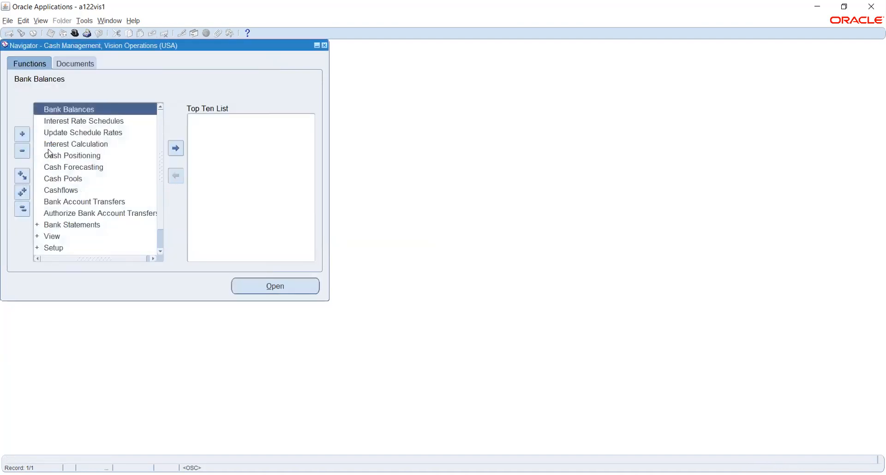
Step: Open Bank Statements and Reconciliation from the Bank Statements functions
click(70, 224)
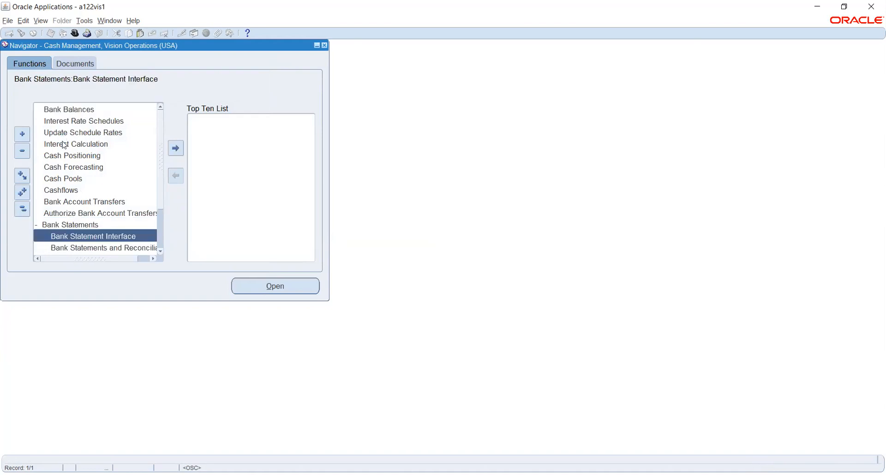
scroll(63, 149, down, 1)
click(101, 212)
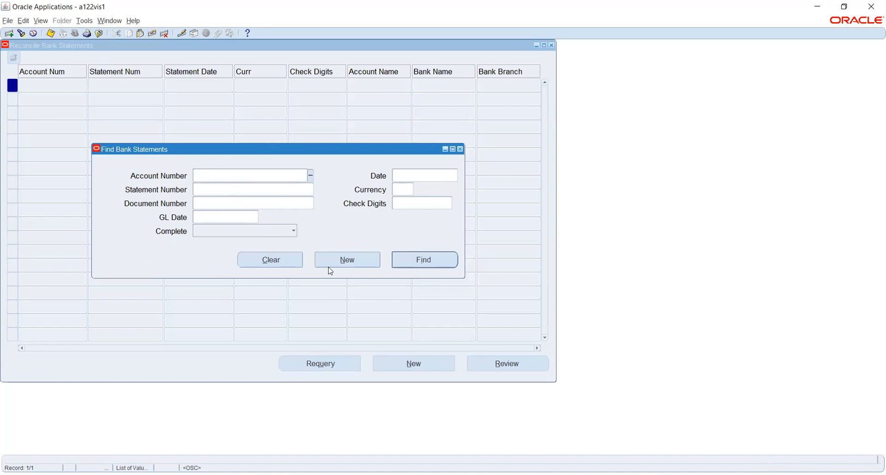
Step: Create a new Aadhya Current Account statement dated 11-DEC-2020 and bring up its lines
click(338, 261)
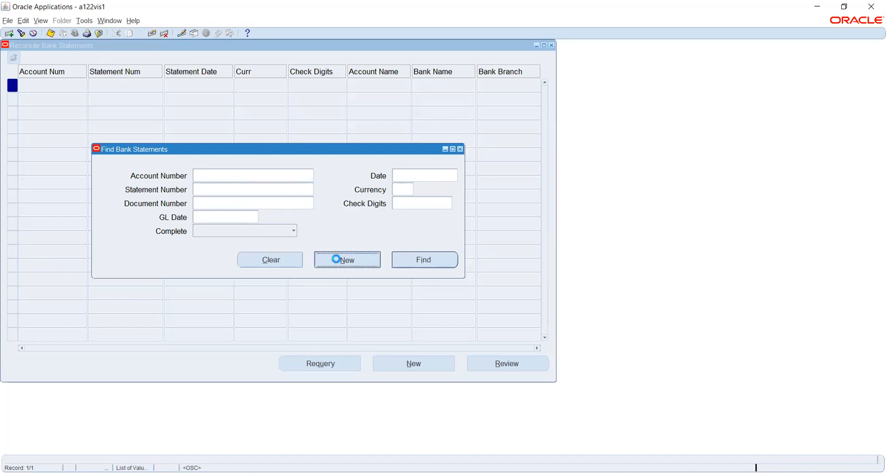
text(aa)
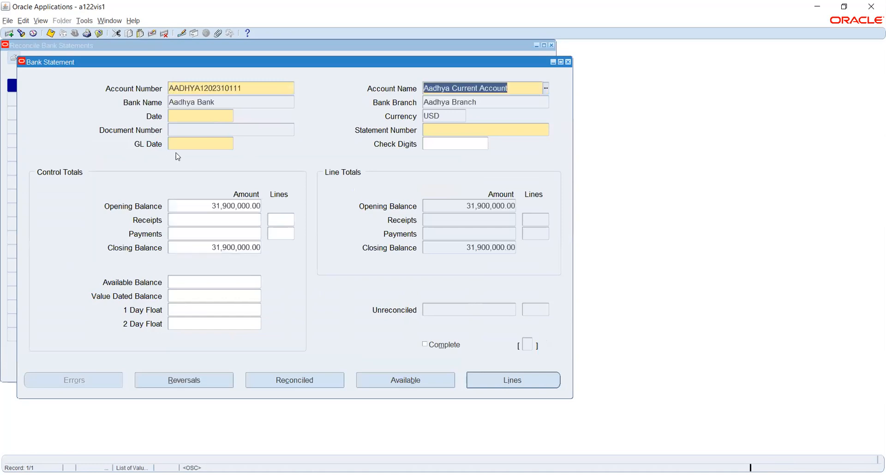
click(206, 113)
click(229, 117)
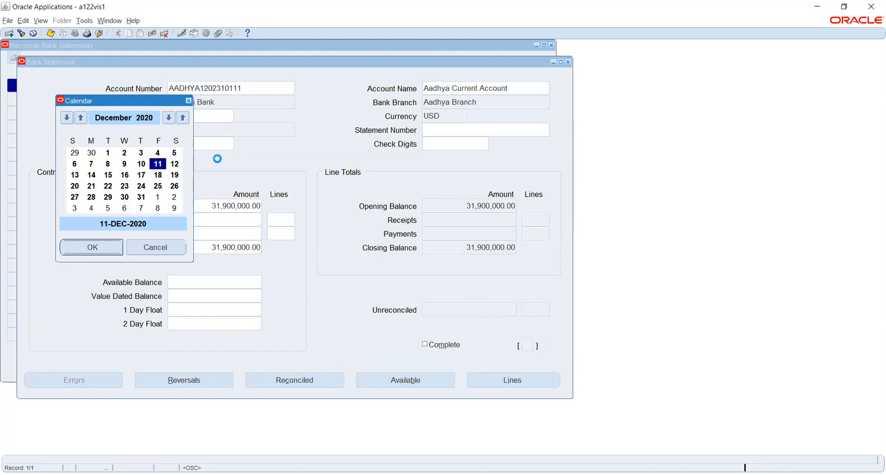
key(Return)
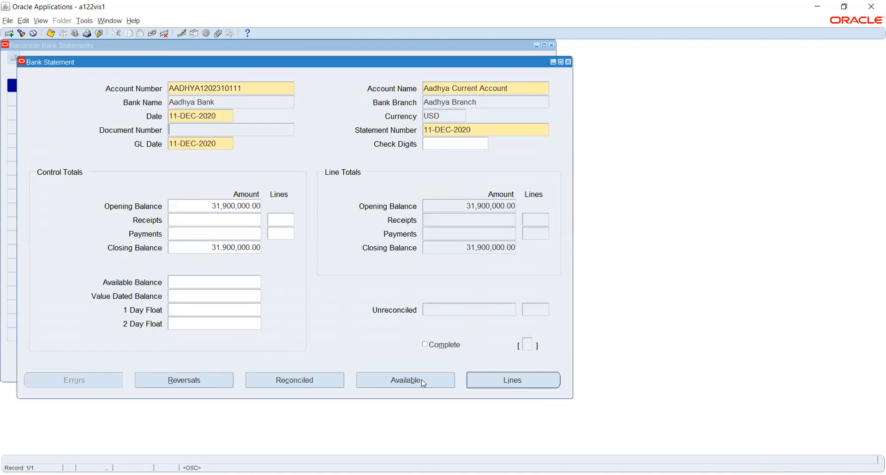
click(508, 384)
Step: Start statement line 1 with line type Receipt
click(40, 155)
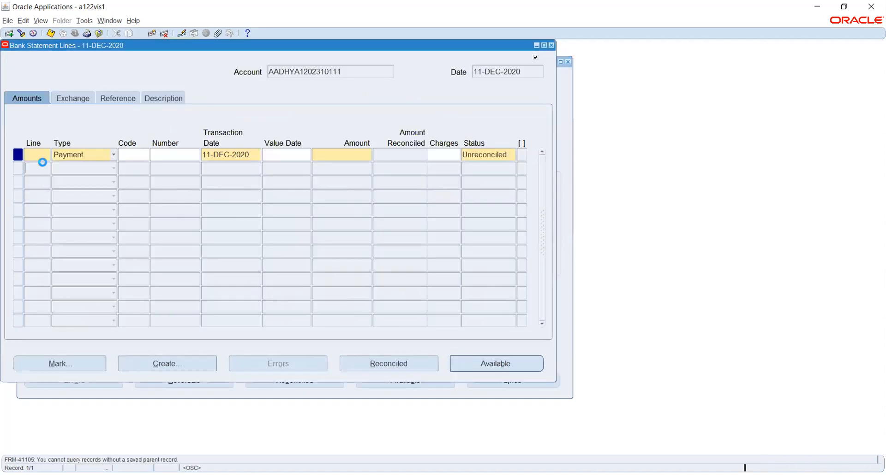
text(1)
click(66, 155)
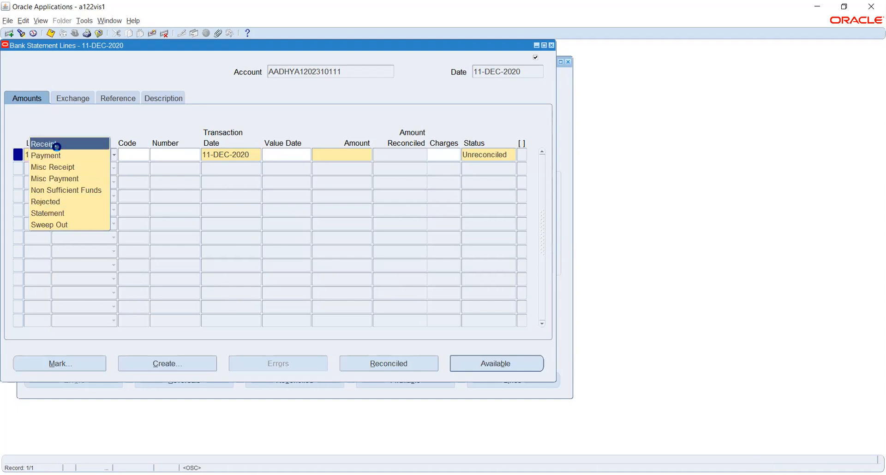
click(55, 144)
click(126, 154)
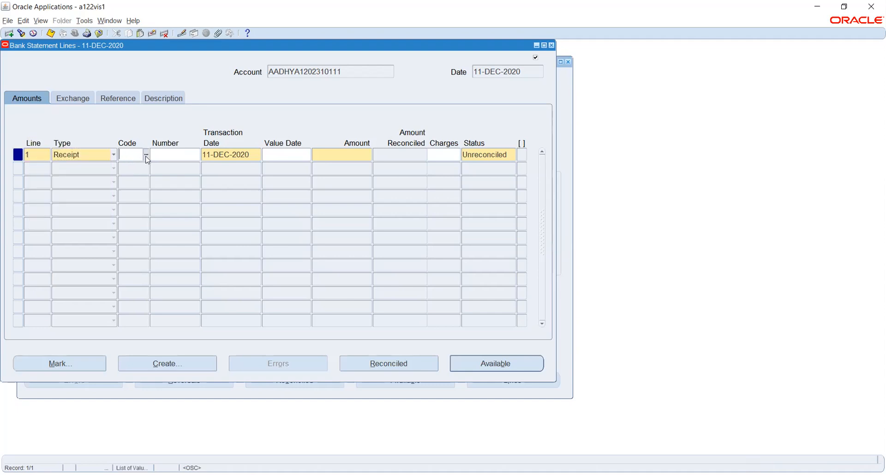
Step: Give line 1 value date 11-DEC-2020 and amount 1,000, then save past the control totals warning
click(293, 155)
click(308, 155)
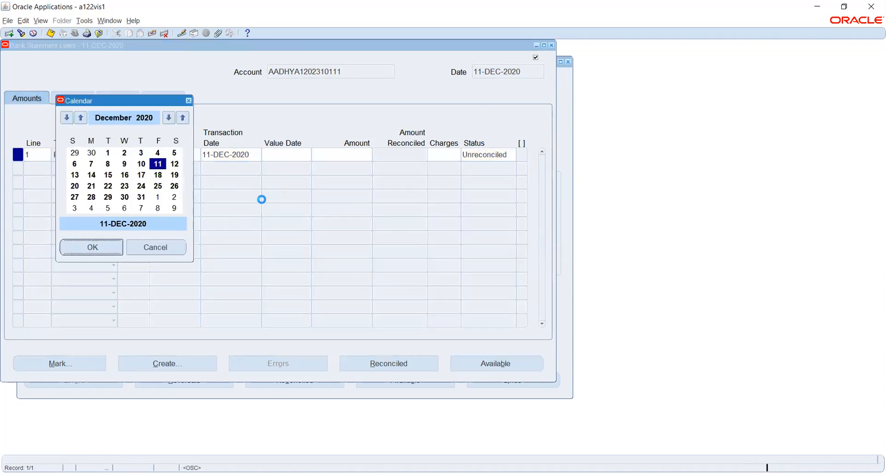
key(Return)
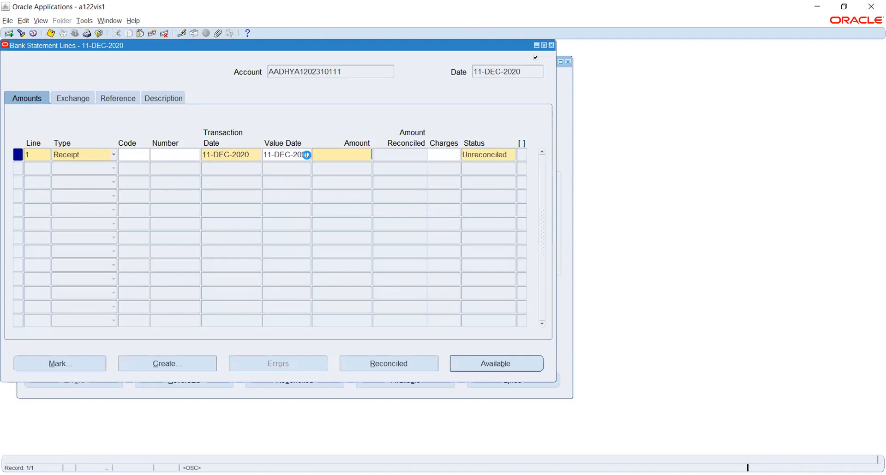
click(347, 159)
text(1,000)
key(Tab)
key(ctrl+s)
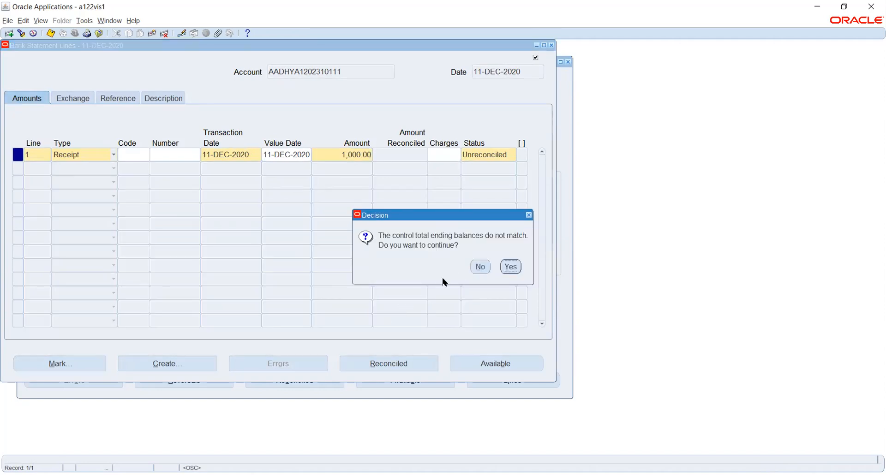
click(511, 266)
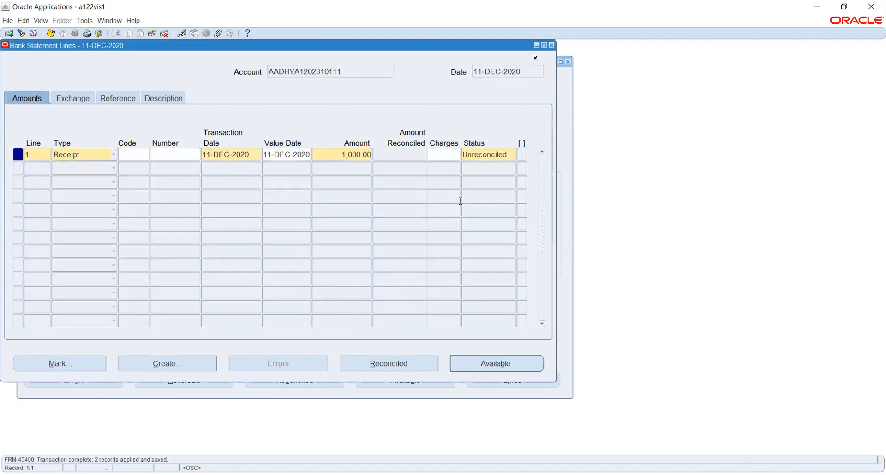
Step: Search the available transactions for receipt number 91
click(473, 363)
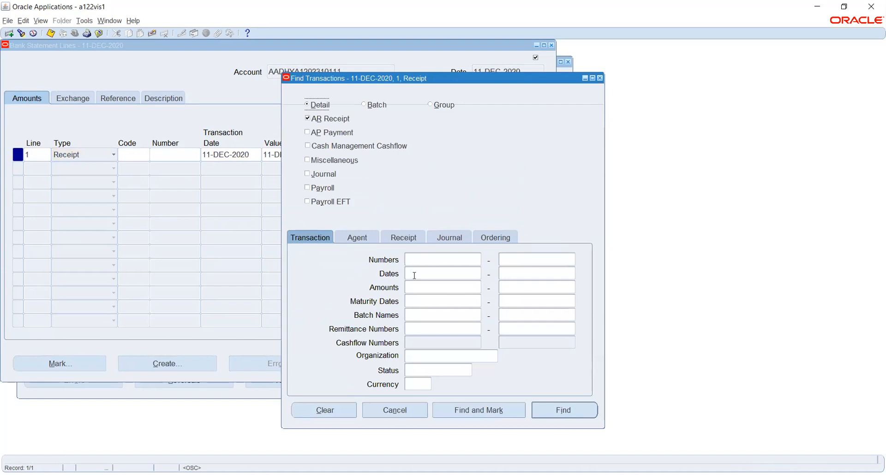
click(437, 259)
text(91)
key(Tab)
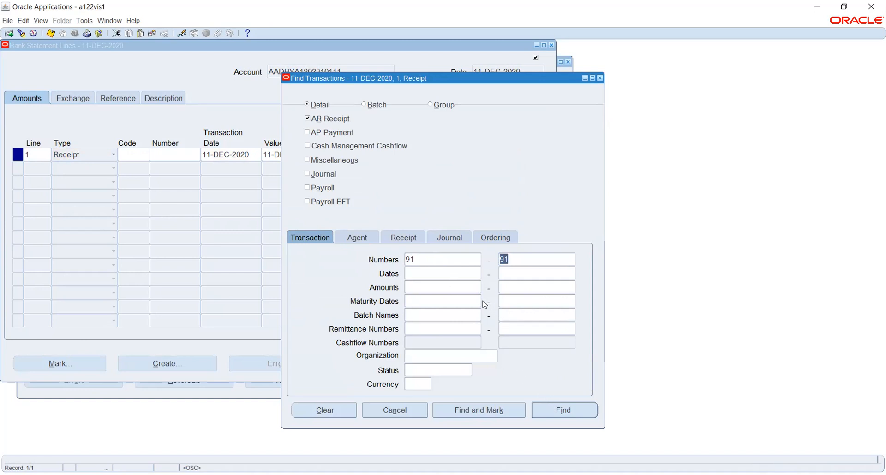
click(569, 410)
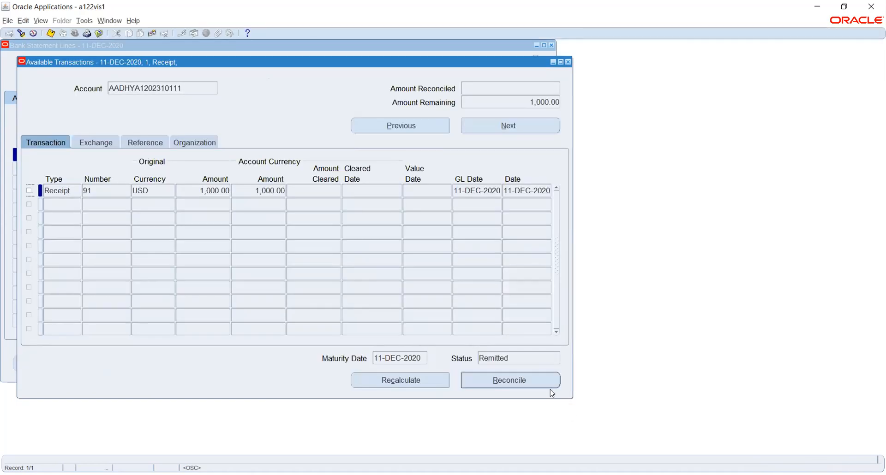
Step: Reconcile receipt 91 against line 1 and check the line status reads Reconciled
click(29, 190)
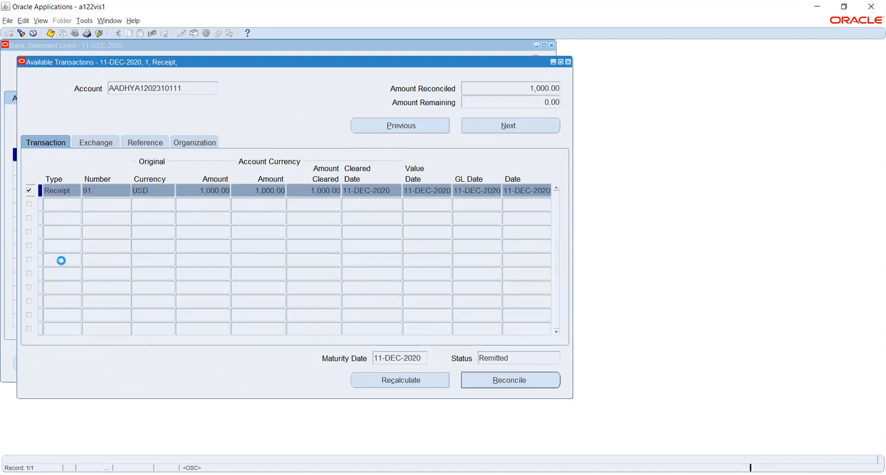
click(497, 378)
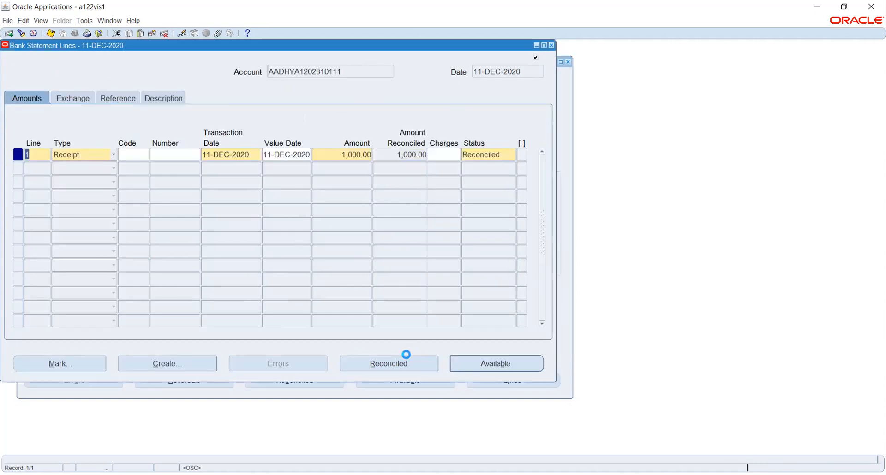
click(501, 156)
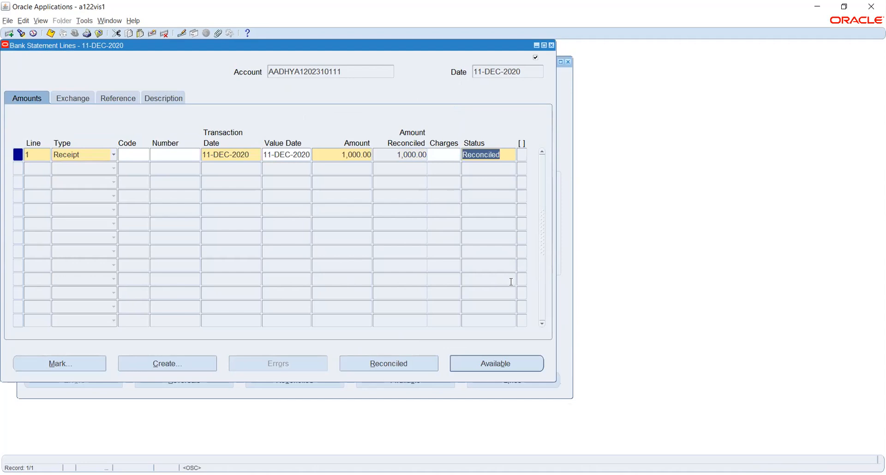
drag(256, 47, 287, 117)
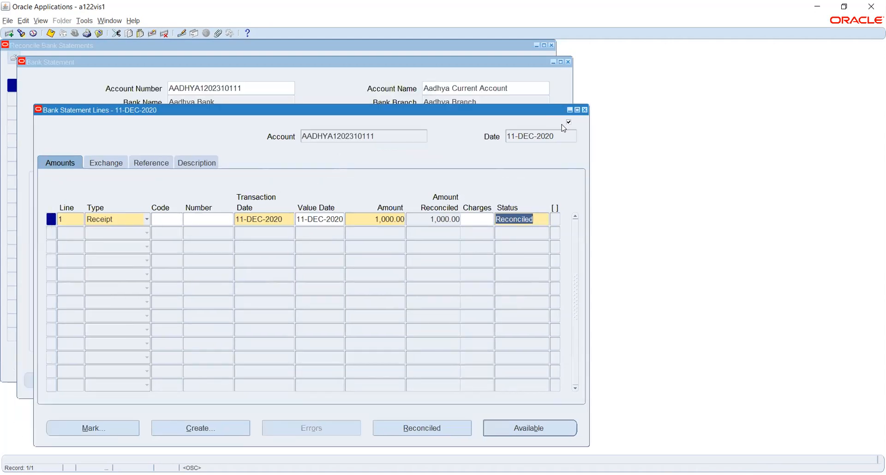
Step: Close the bank statement lines, the bank statement and the Reconcile Bank Statements list
click(585, 111)
drag(220, 65, 243, 129)
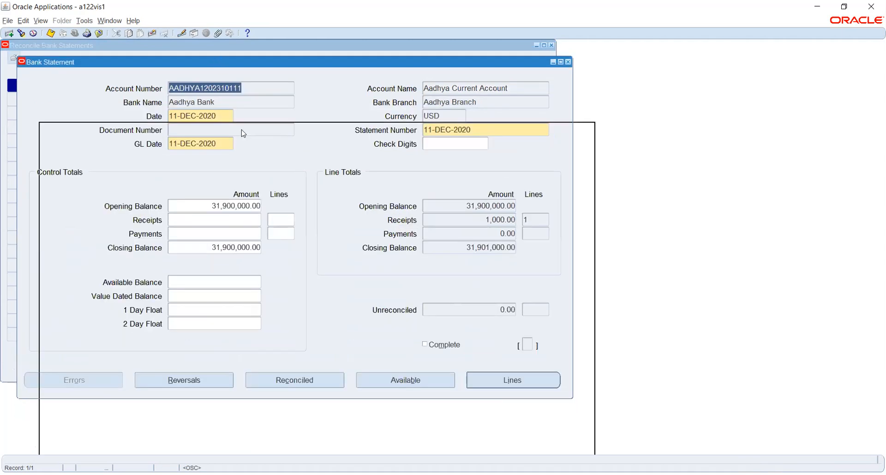
click(591, 126)
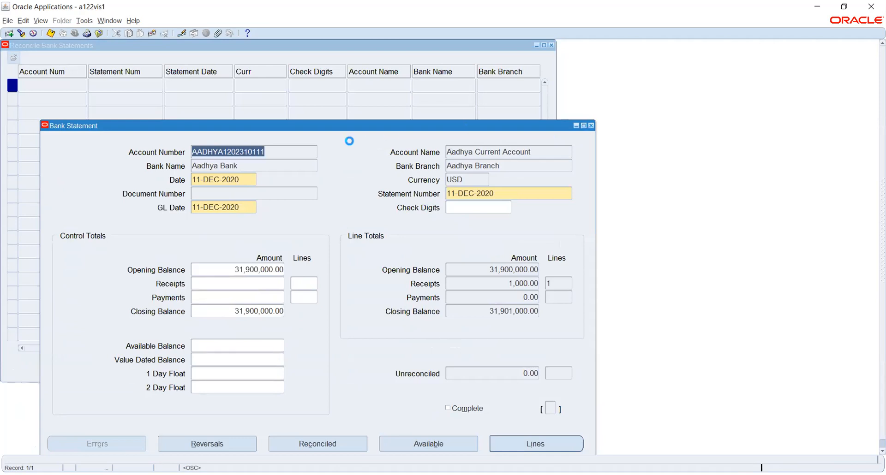
key(F4)
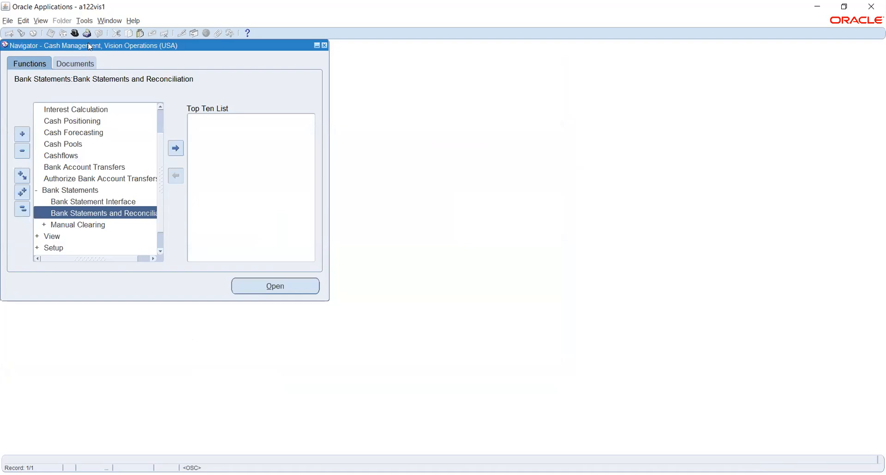
Step: Switch the responsibility to Receivables, Vision Operations (USA)
click(75, 33)
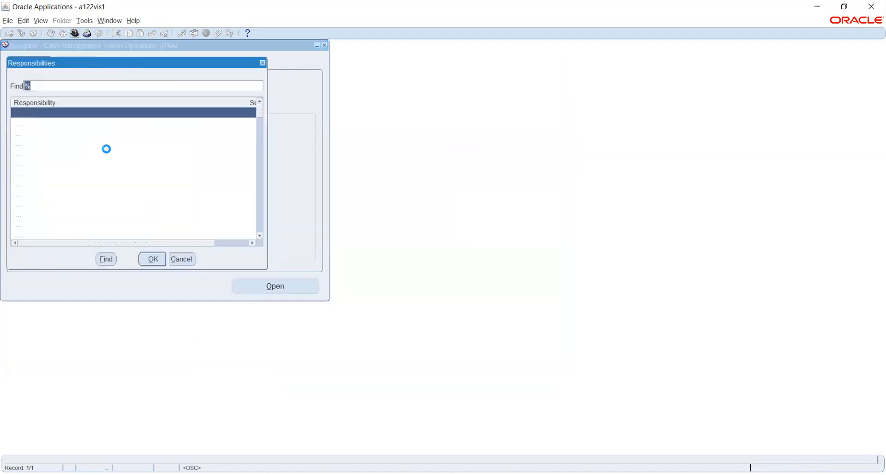
text(re)
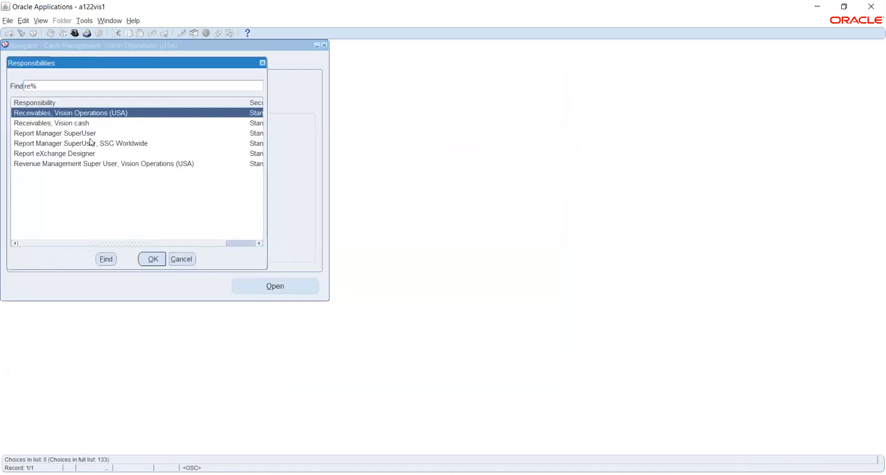
click(154, 262)
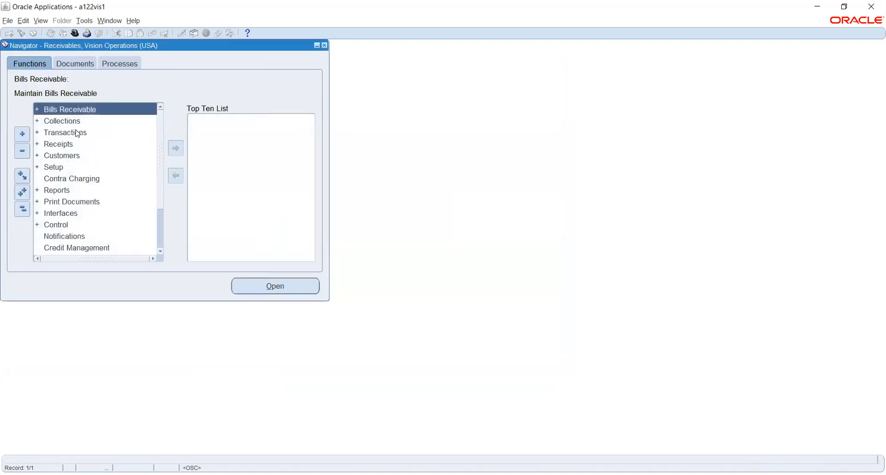
Step: Open the Receipts form from the Receipts functions in the Navigator
click(79, 133)
double_click(66, 212)
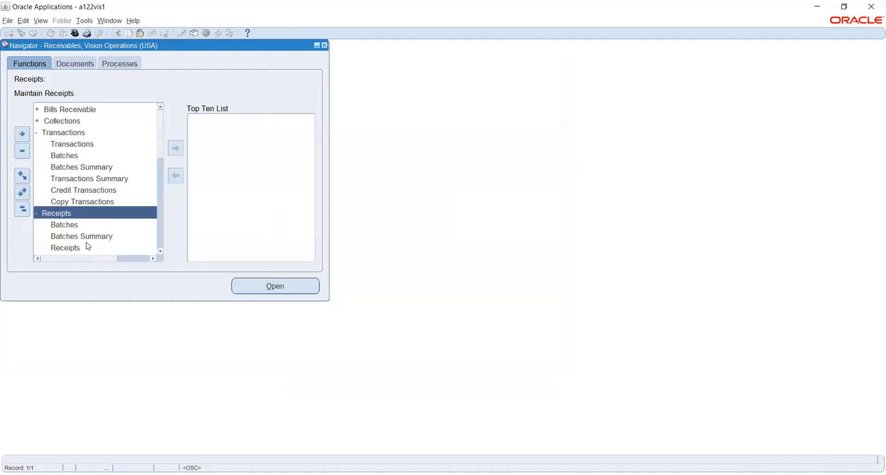
click(70, 248)
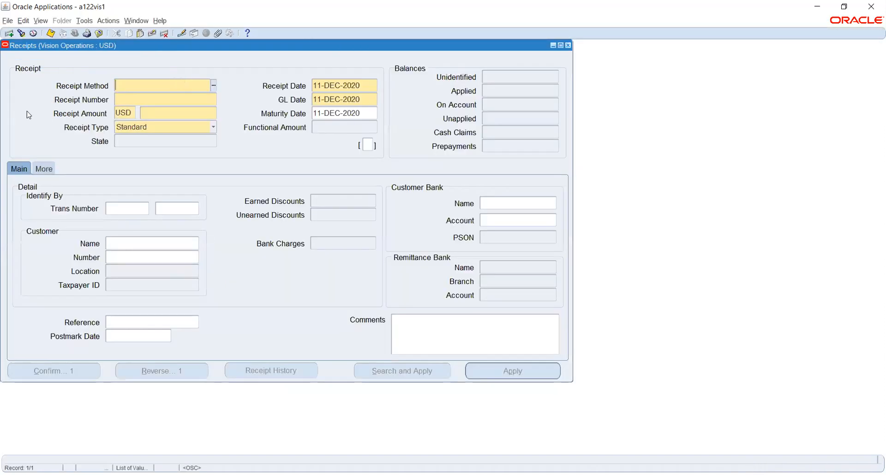
Step: Find receipt 91 and confirm its State reads Cleared with 1,000.00 applied
click(21, 34)
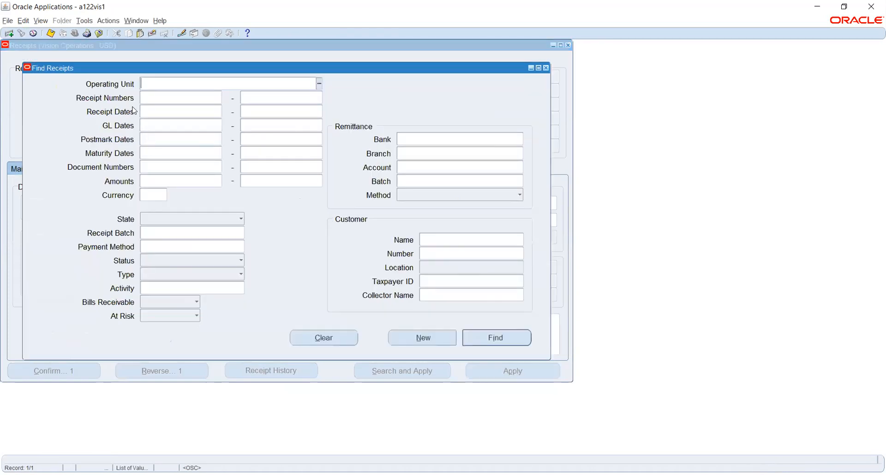
click(148, 98)
text(91)
key(Tab)
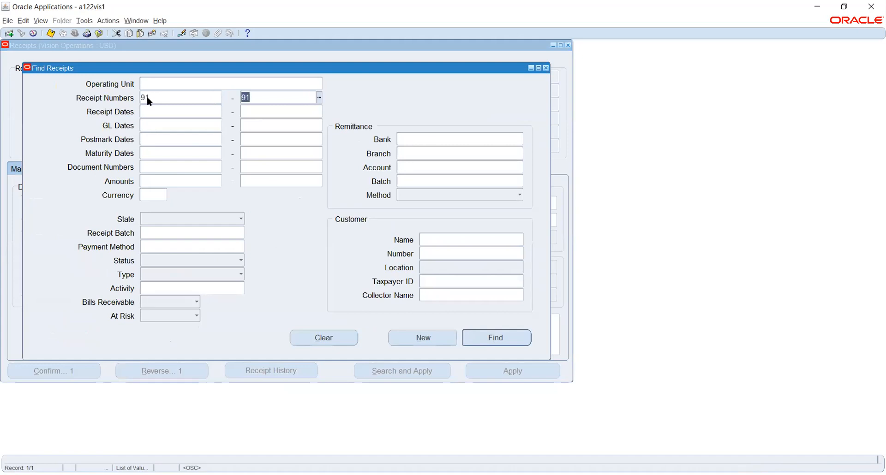
key(Return)
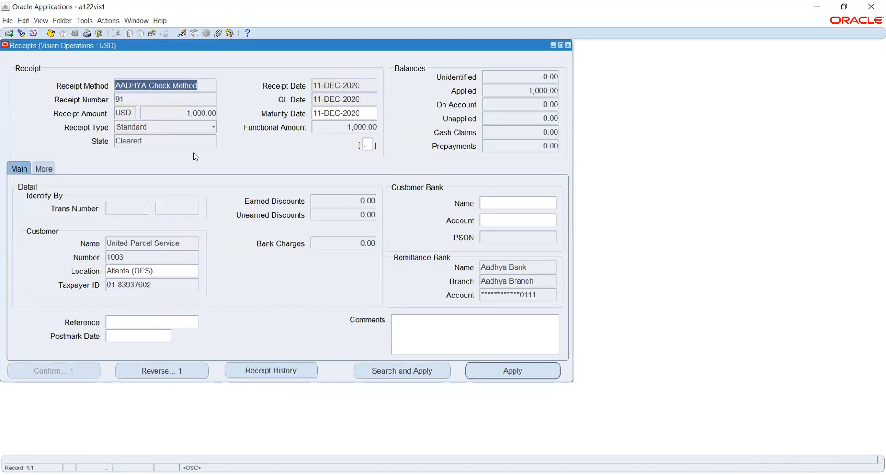
click(155, 140)
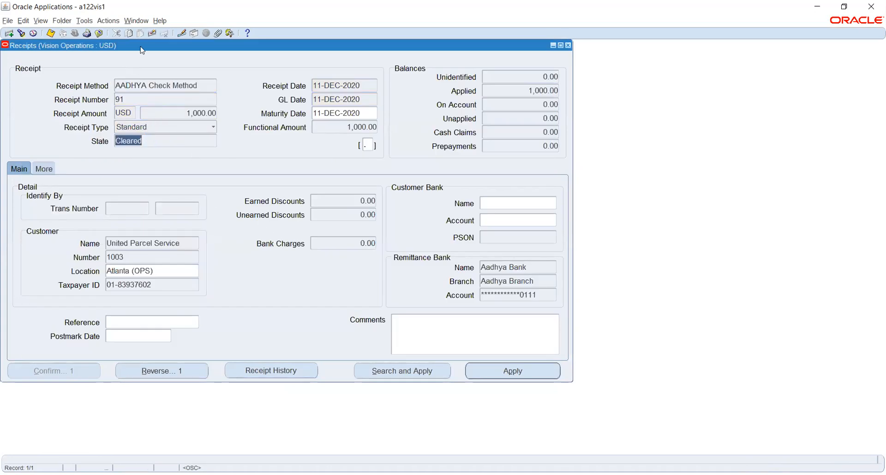
click(85, 21)
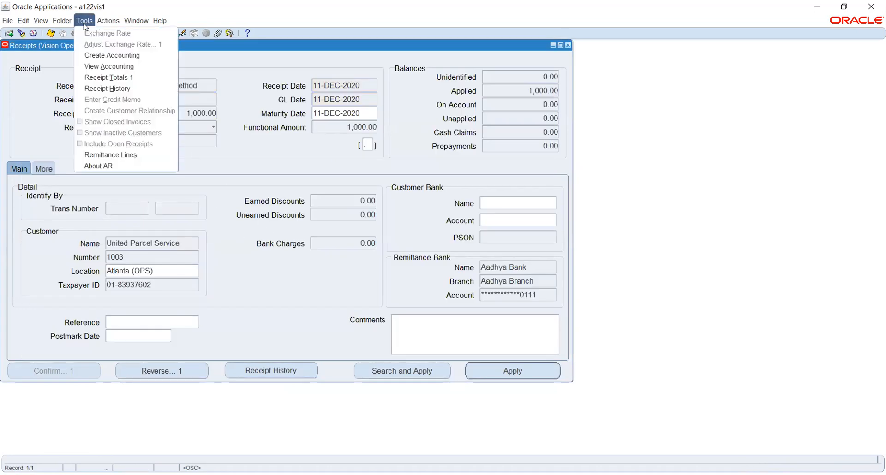
Step: Create final accounting posted to GL for receipt 91, then request View Accounting
click(111, 55)
click(235, 282)
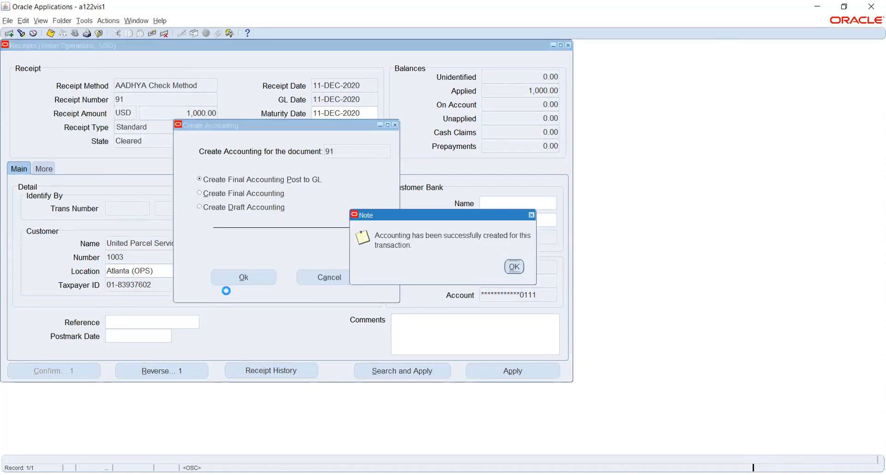
click(517, 266)
click(84, 21)
click(109, 66)
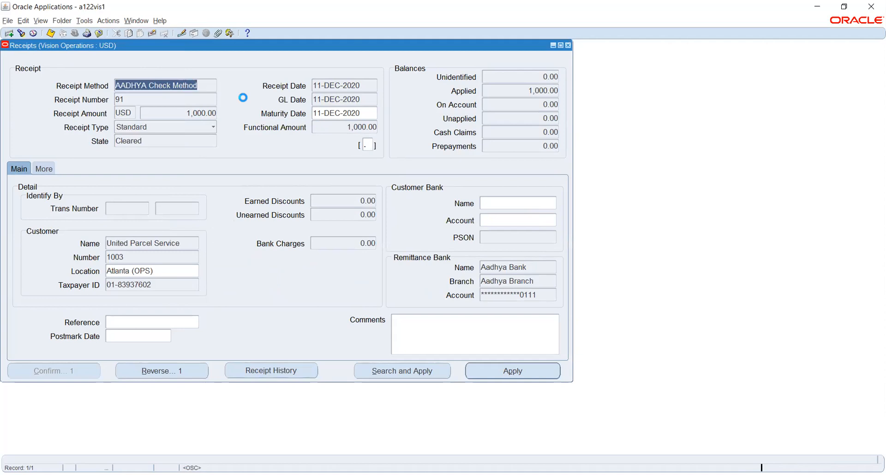